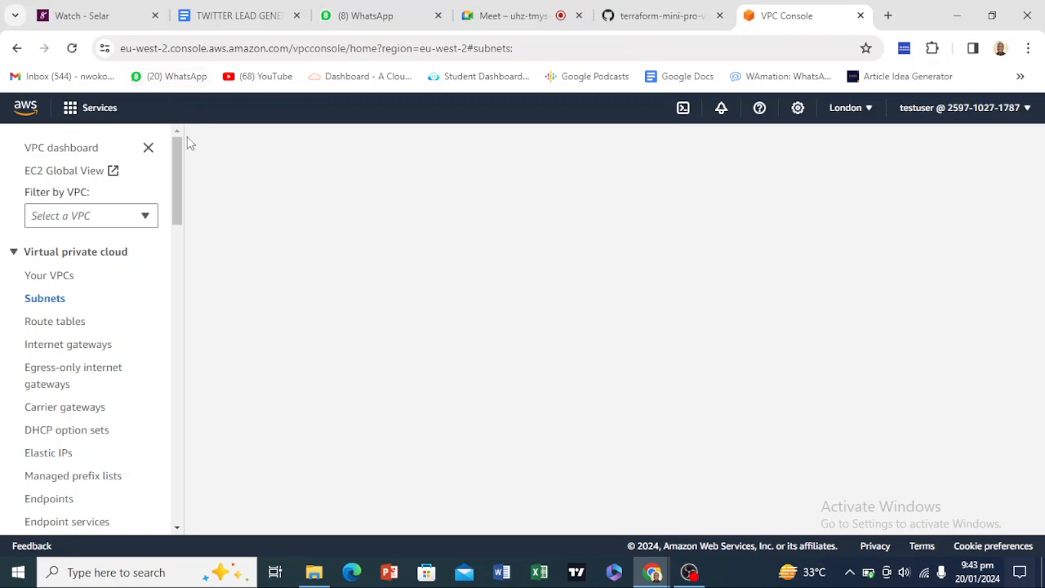
# Return to the AWS console home, search the services for "ec2" and open the EC2 dashboard
pyautogui.click(25, 113)
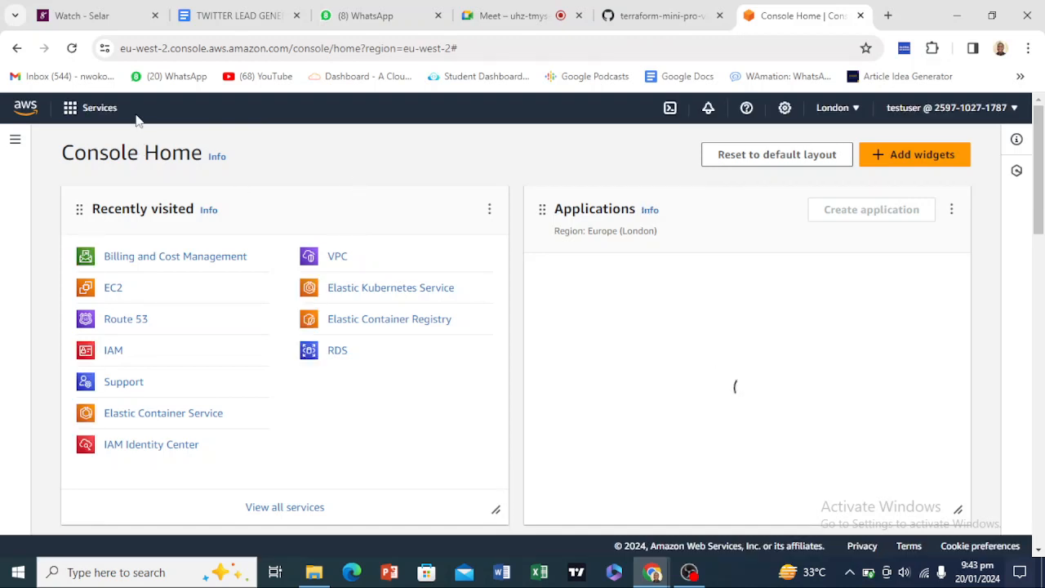
pyautogui.click(201, 107)
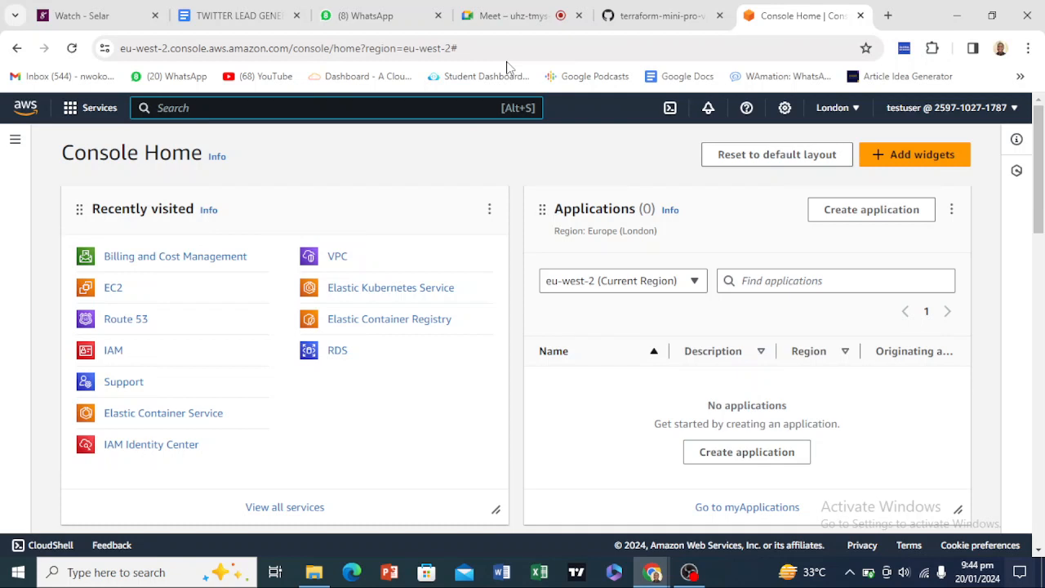
pyautogui.hotkey('ctrl', '+')
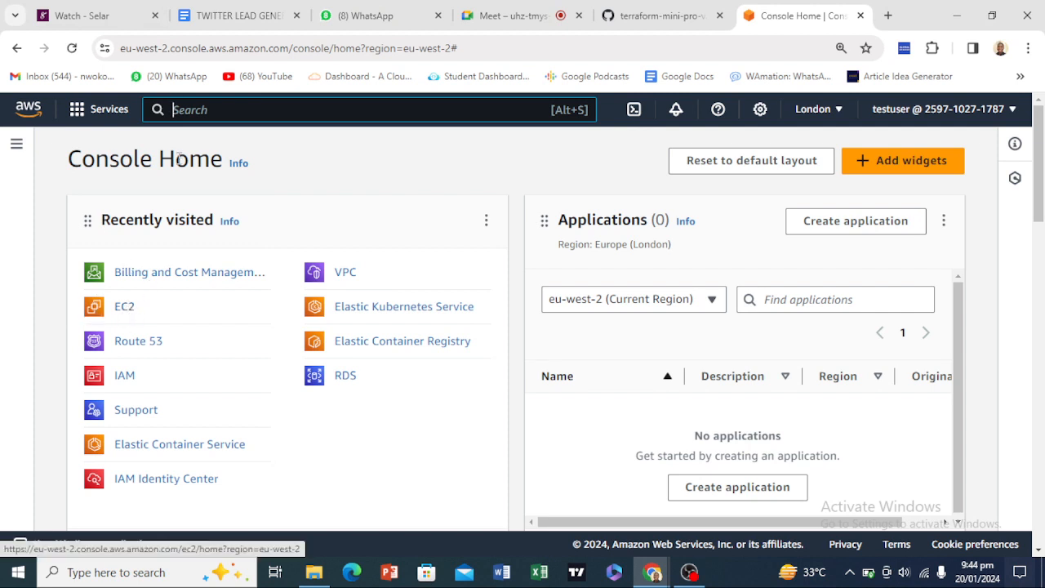
pyautogui.moveTo(103, 223); pyautogui.dragTo(162, 221)
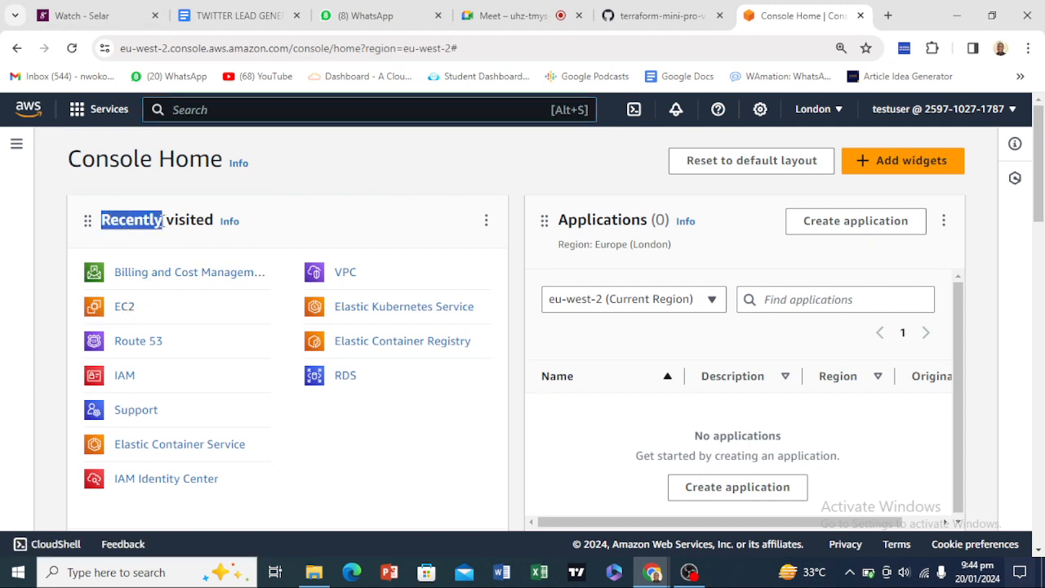
pyautogui.click(211, 112)
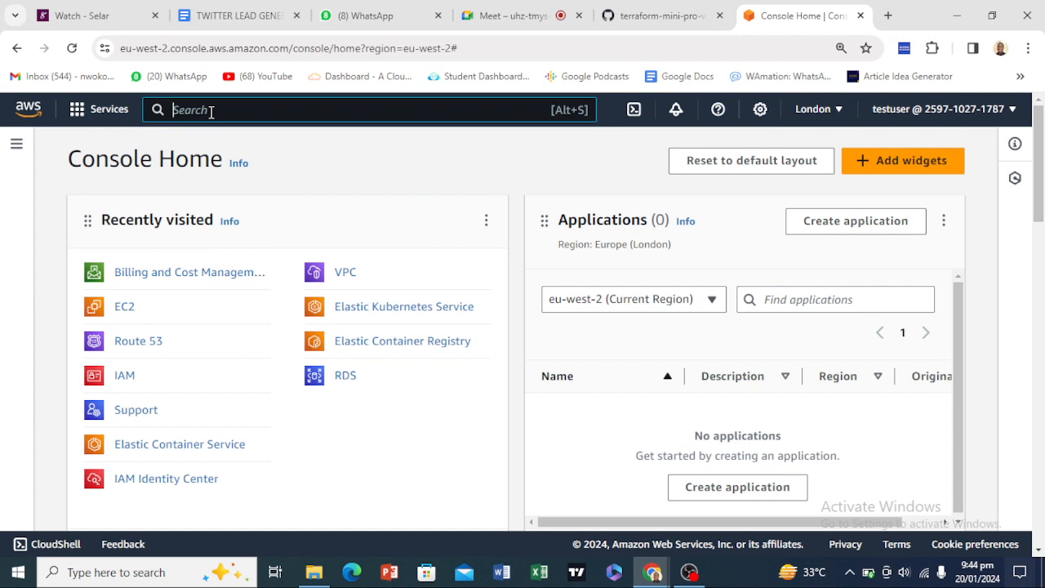
pyautogui.write('ec2')
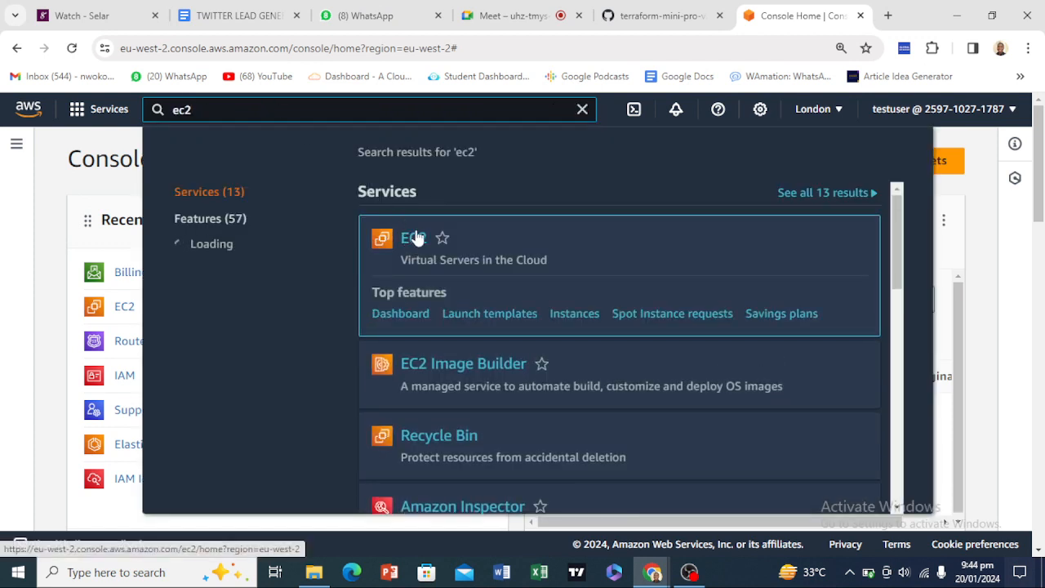
pyautogui.click(416, 237)
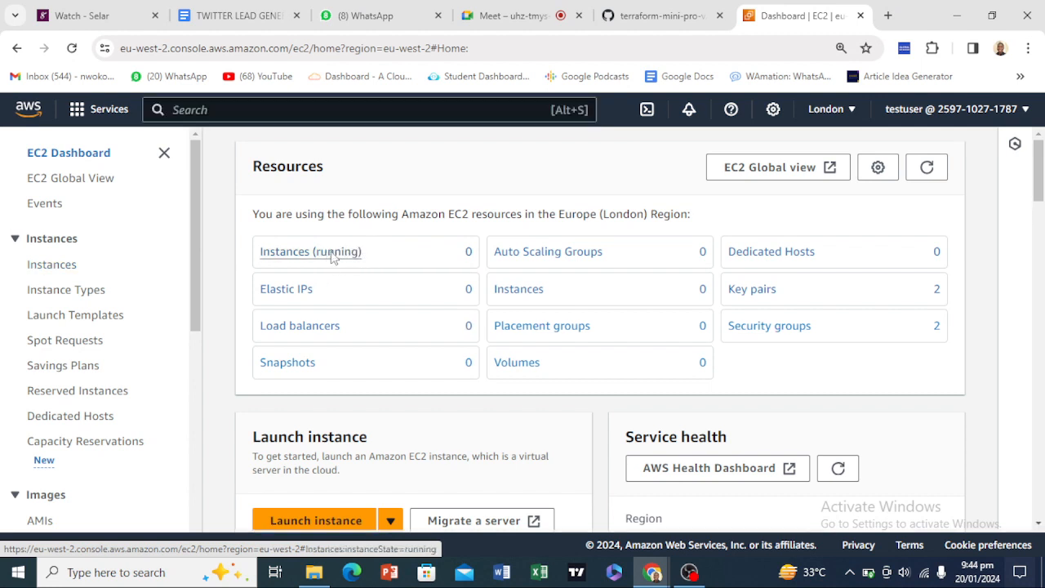
# View the running EC2 instances in the London region and go to the list of security groups
pyautogui.click(332, 260)
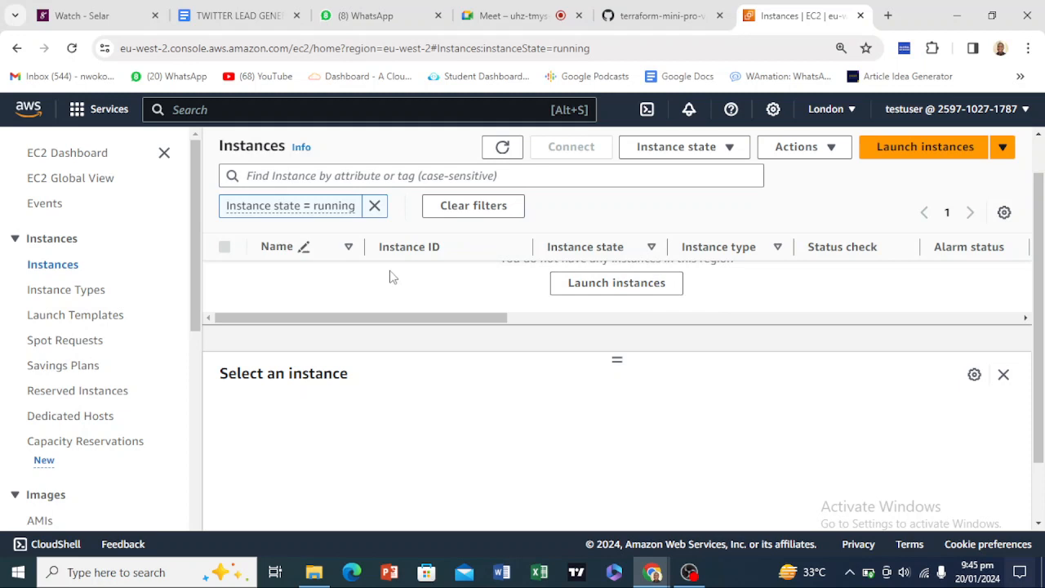
pyautogui.scroll(-3, 115, 316)
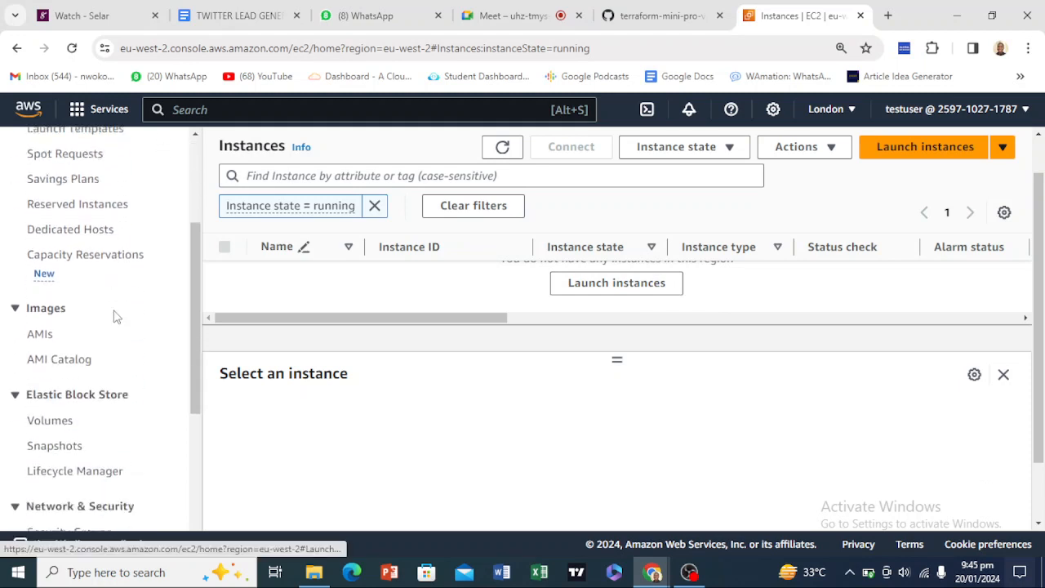
pyautogui.scroll(-5, 115, 316)
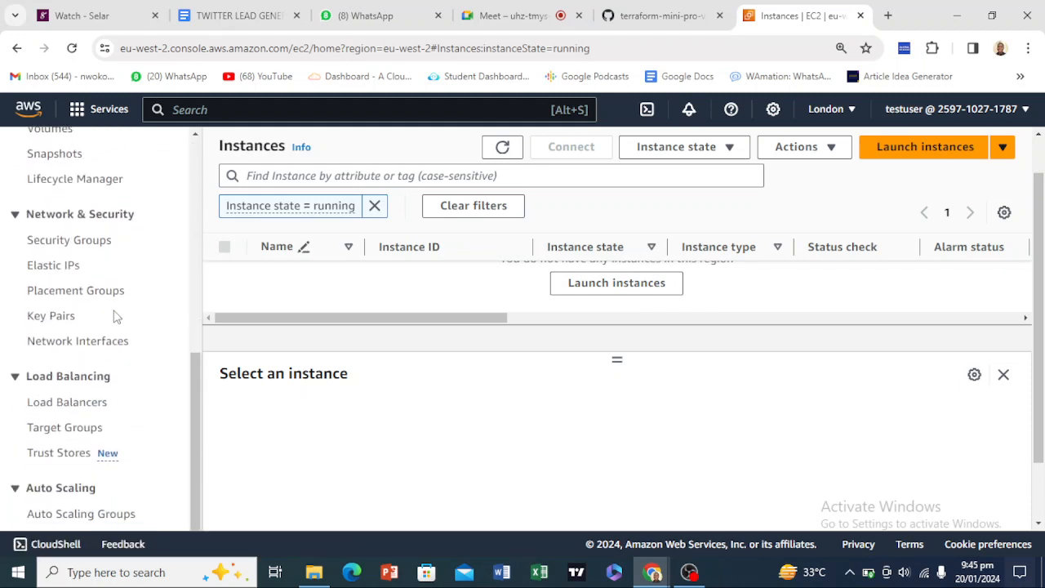
pyautogui.scroll(1, 115, 316)
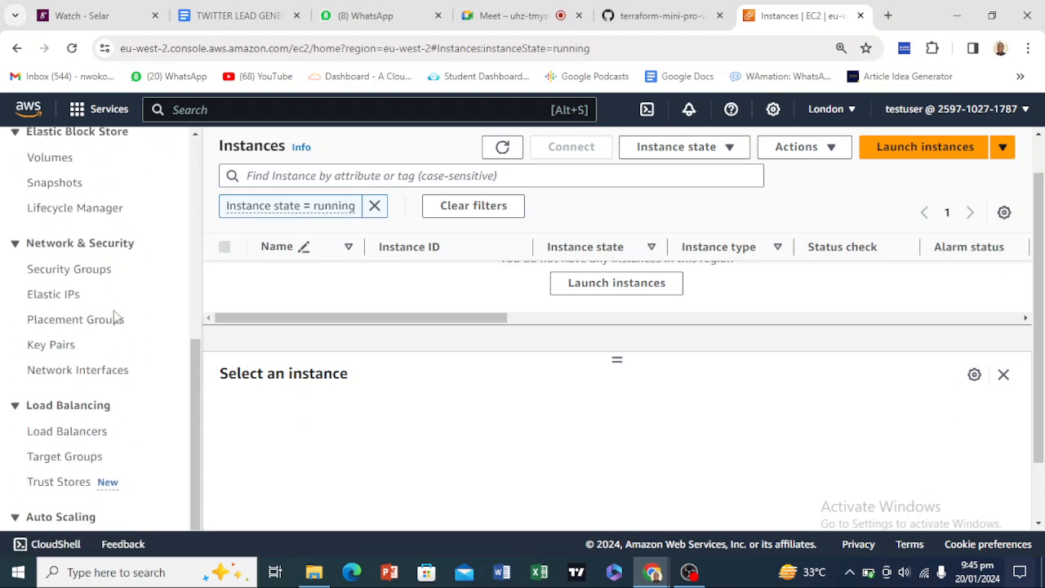
pyautogui.click(70, 269)
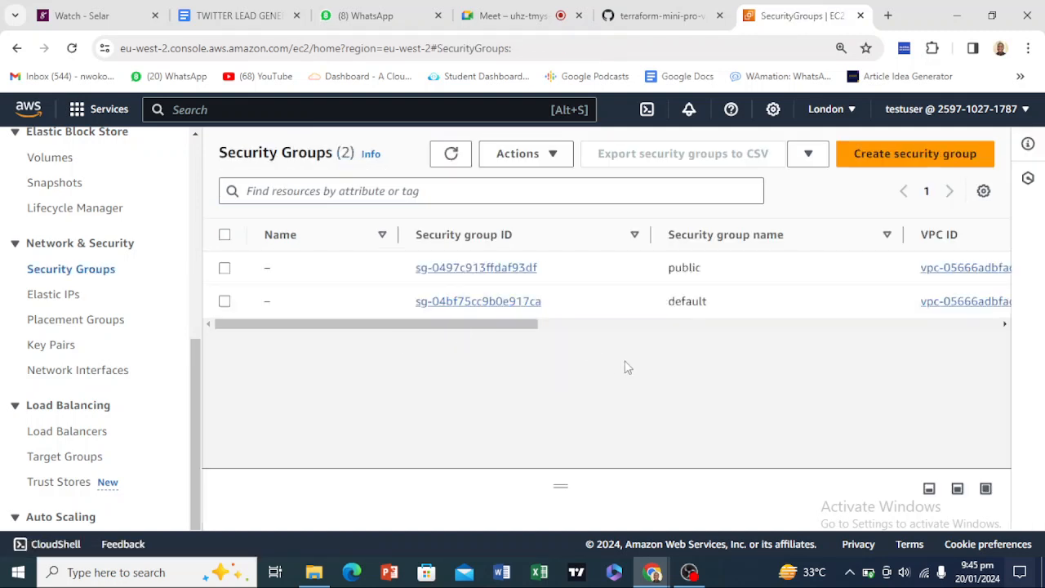
# Start a new security group and name it public-sg
pyautogui.click(890, 155)
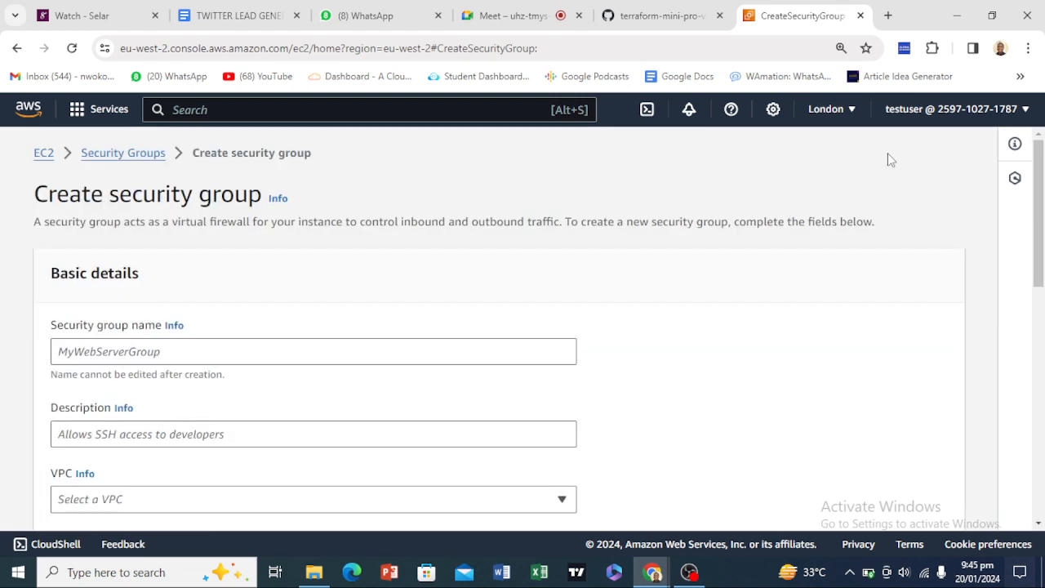
pyautogui.scroll(-8, 887, 155)
pyautogui.scroll(10, 512, 350)
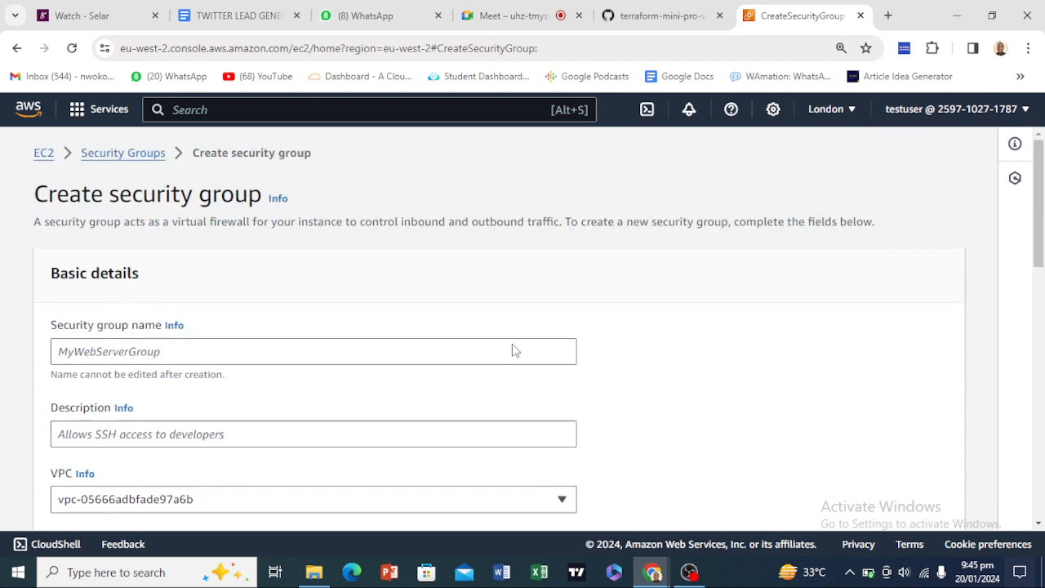
pyautogui.click(453, 359)
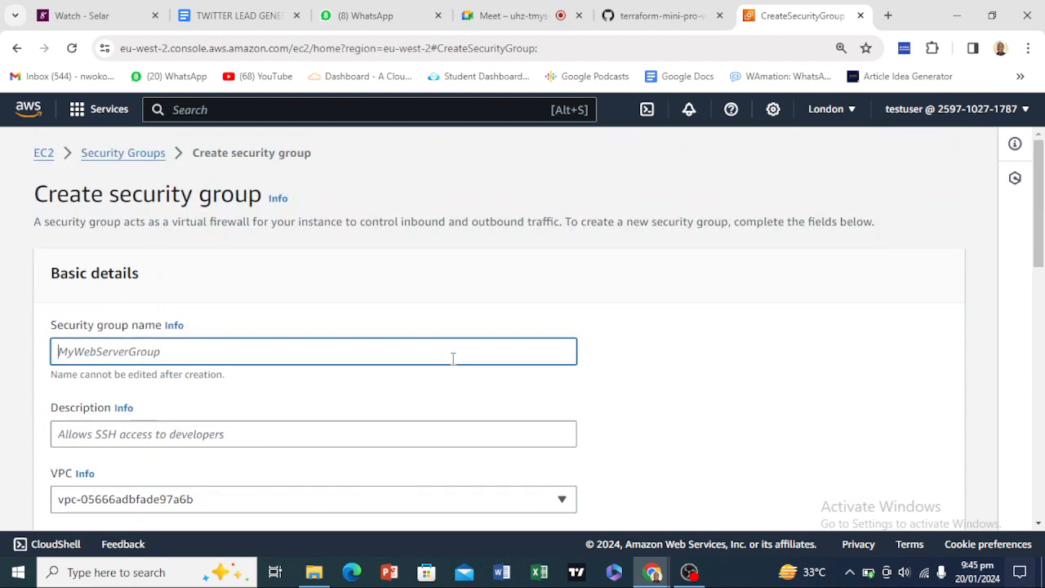
pyautogui.write('public-sg')
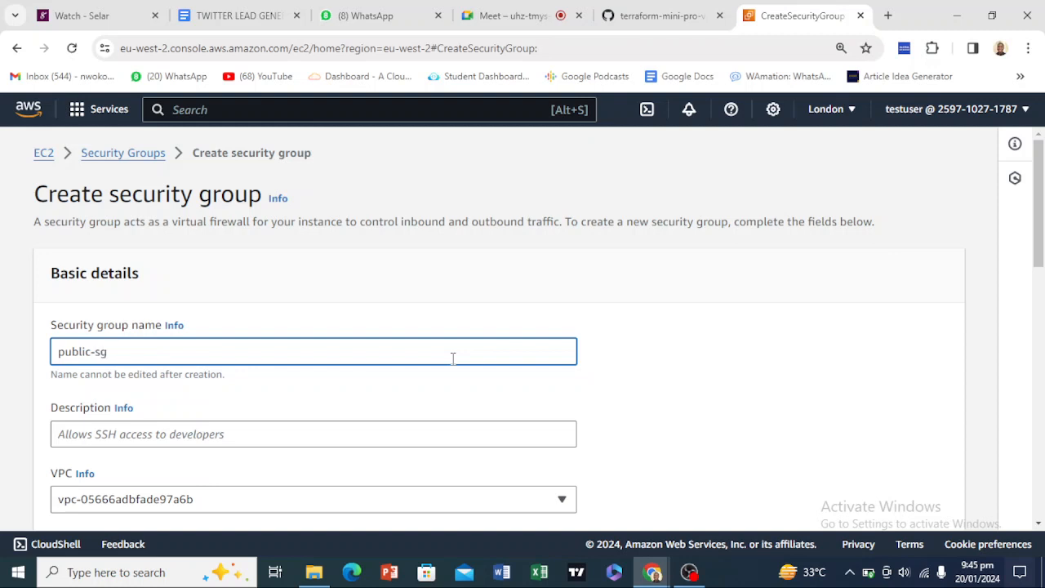
# Copy the security group name public-sg into the description and select the default VPC, 172.31.0.0/16
pyautogui.scroll(-2, 410, 355)
pyautogui.click(397, 263)
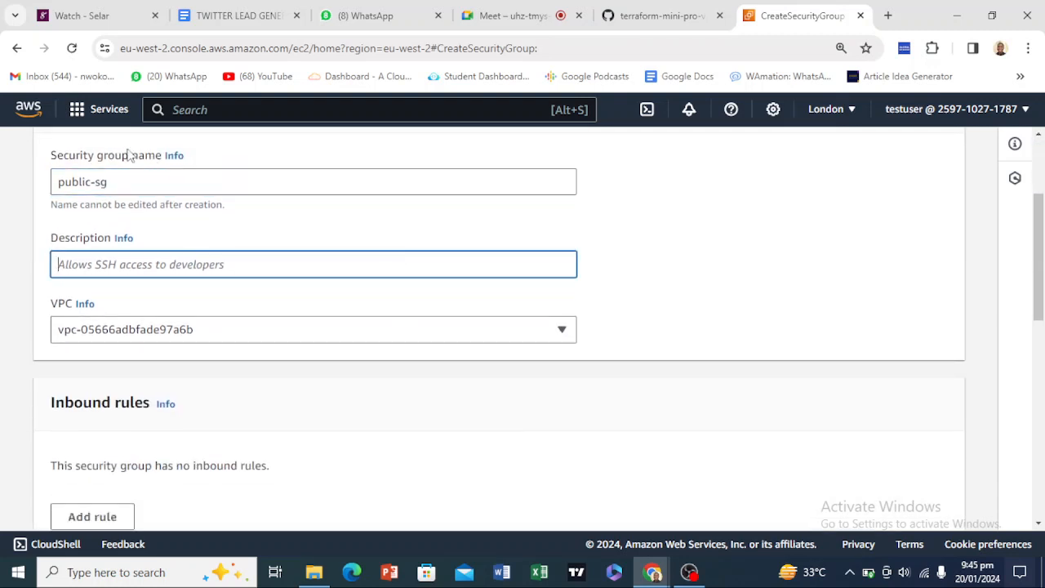
pyautogui.tripleClick(103, 183)
pyautogui.hotkey('ctrl', 'c')
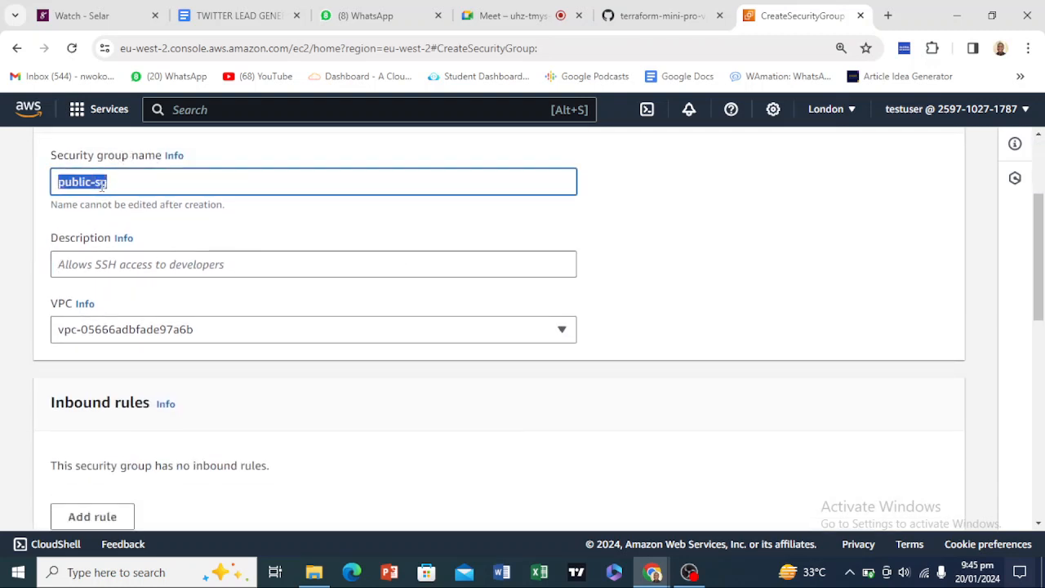
pyautogui.click(102, 268)
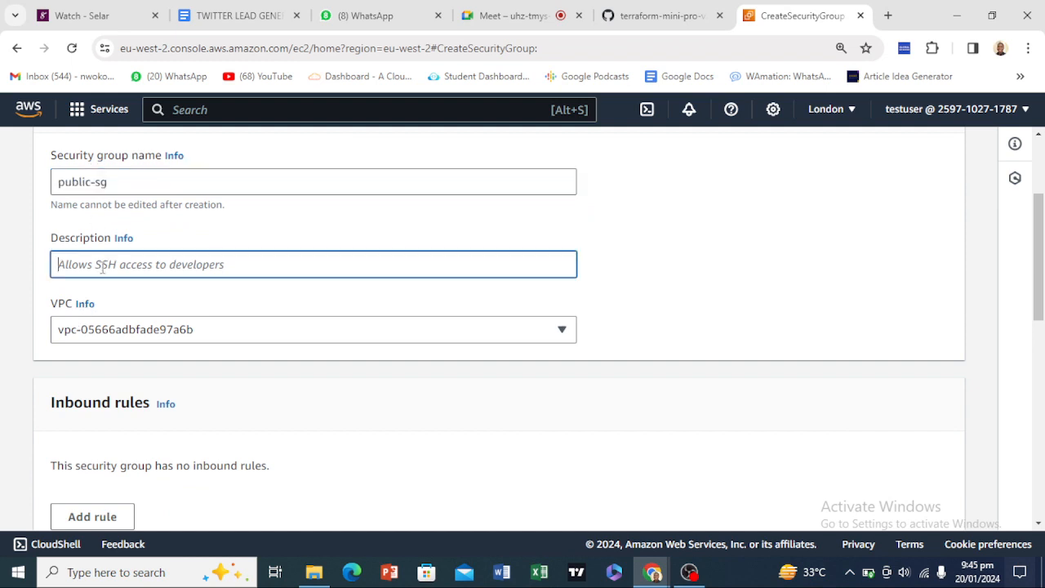
pyautogui.hotkey('ctrl', 'v')
pyautogui.scroll(-3, 125, 329)
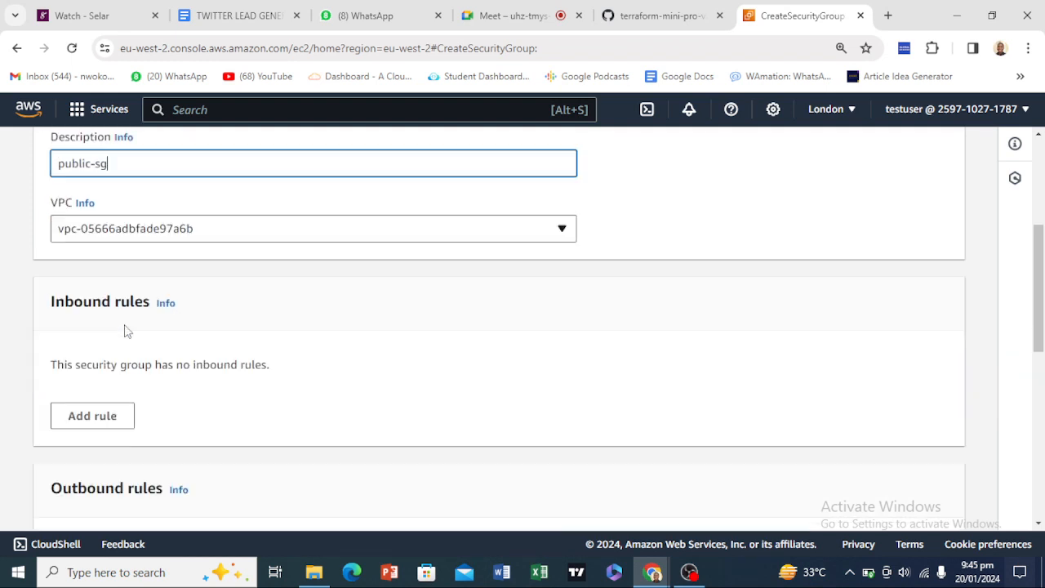
pyautogui.scroll(2, 289, 277)
pyautogui.click(334, 267)
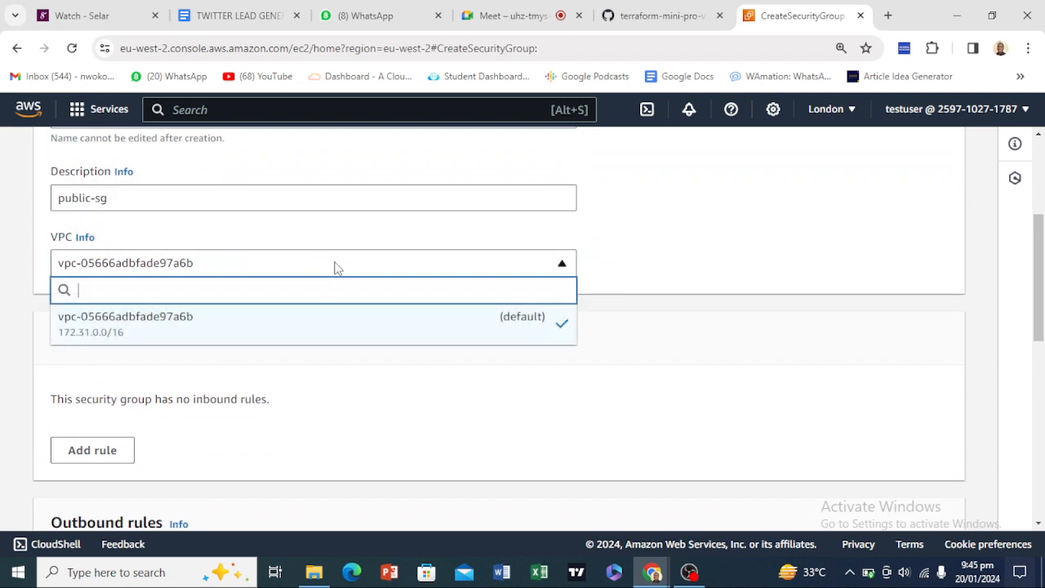
pyautogui.click(277, 337)
# Add an inbound rule of type SSH with the source set to Anywhere-IPv4
pyautogui.scroll(-3, 276, 413)
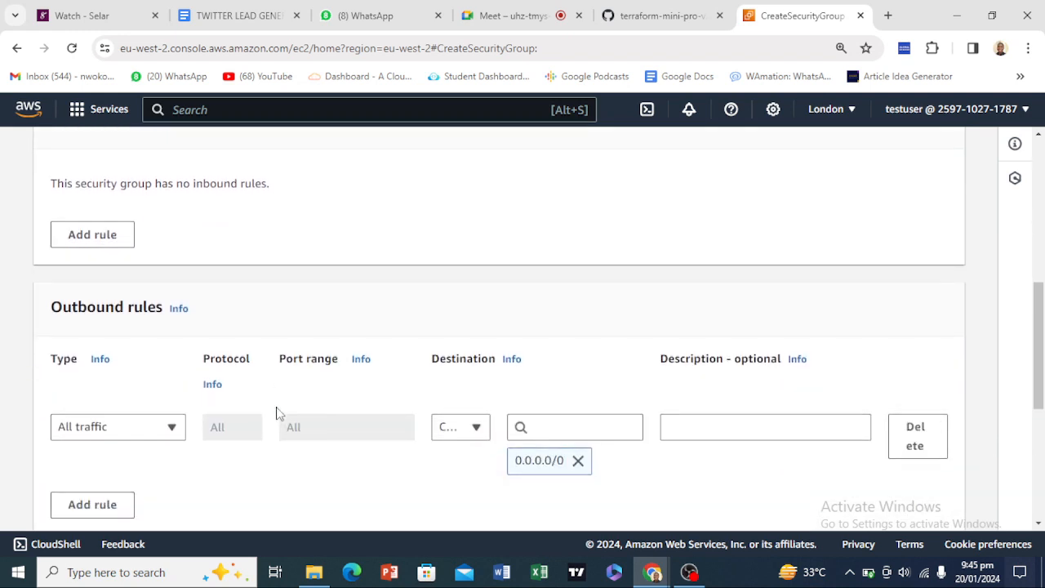
pyautogui.click(119, 253)
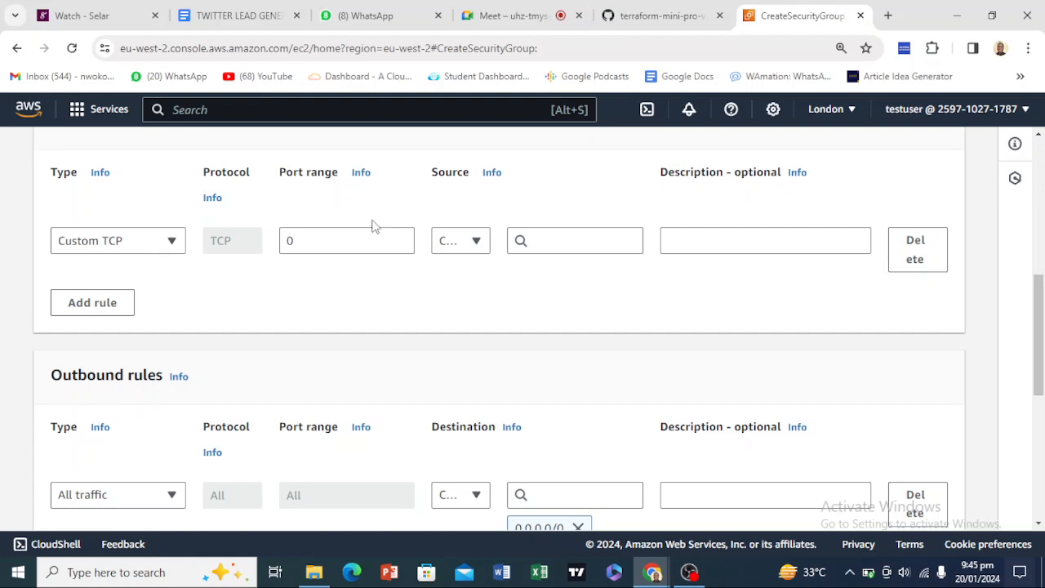
pyautogui.scroll(1, 371, 226)
pyautogui.click(134, 356)
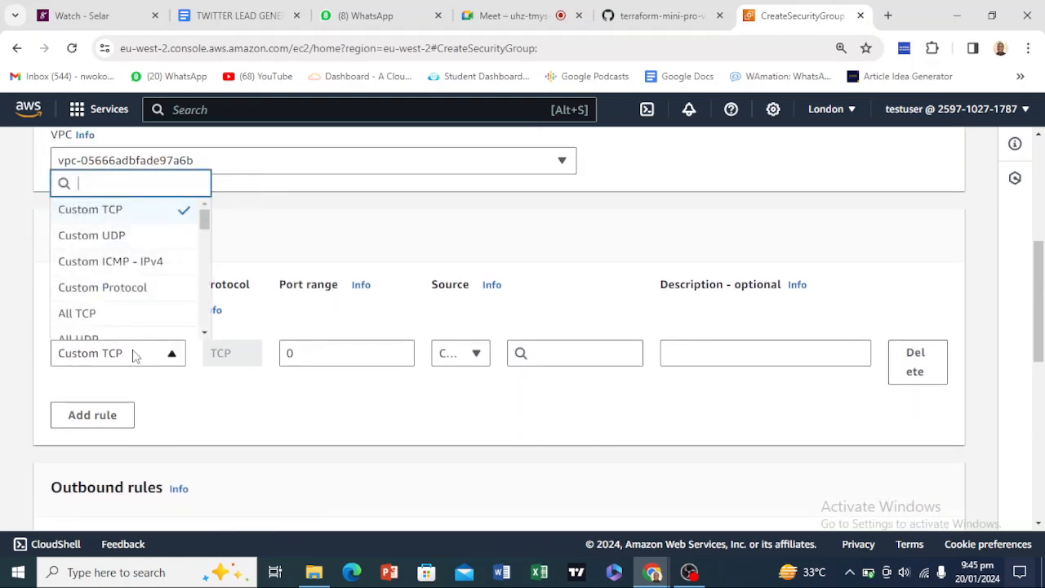
pyautogui.scroll(-2, 187, 256)
pyautogui.scroll(-3, 182, 258)
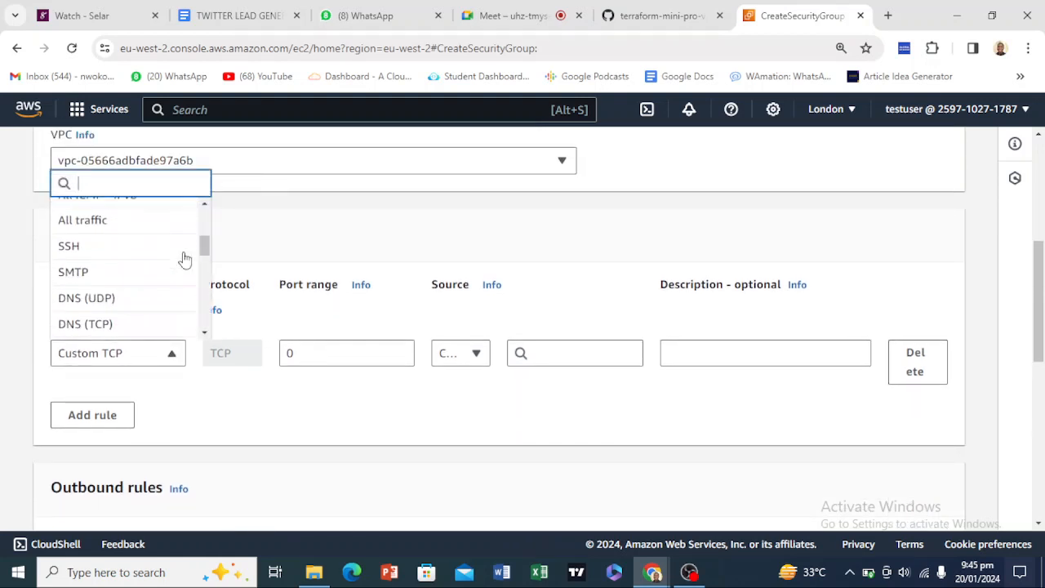
pyautogui.scroll(2, 182, 258)
pyautogui.click(152, 294)
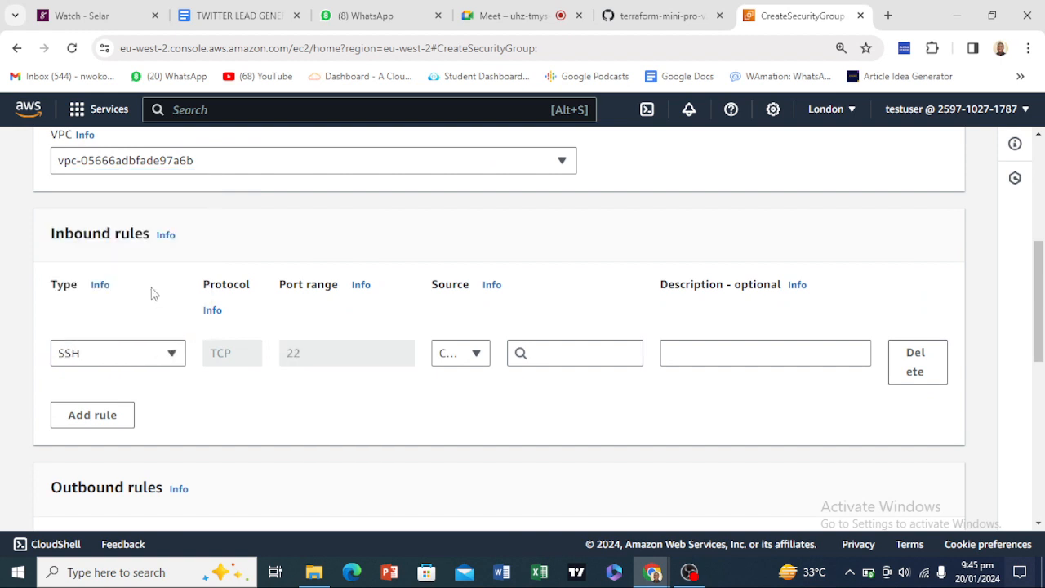
pyautogui.click(477, 354)
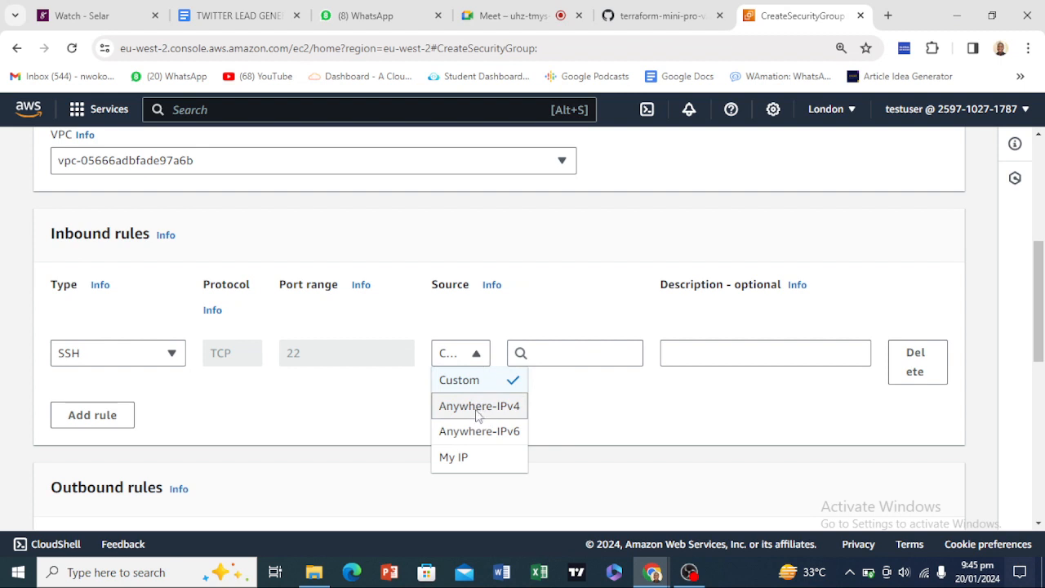
pyautogui.click(480, 415)
# Add a second inbound rule of type HTTP with the source set to Anywhere-IPv4
pyautogui.click(125, 430)
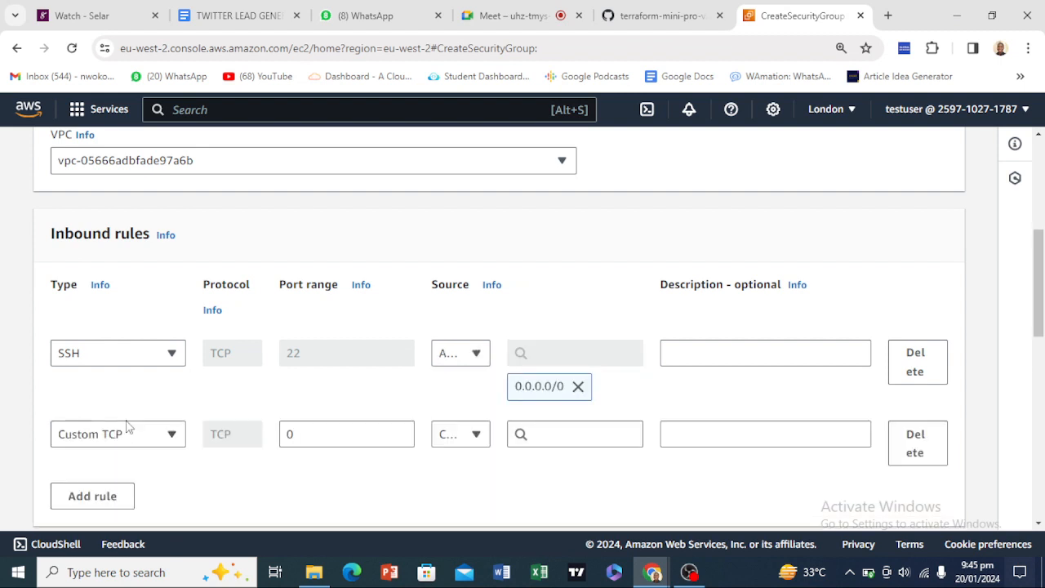
pyautogui.click(133, 433)
pyautogui.scroll(-5, 135, 367)
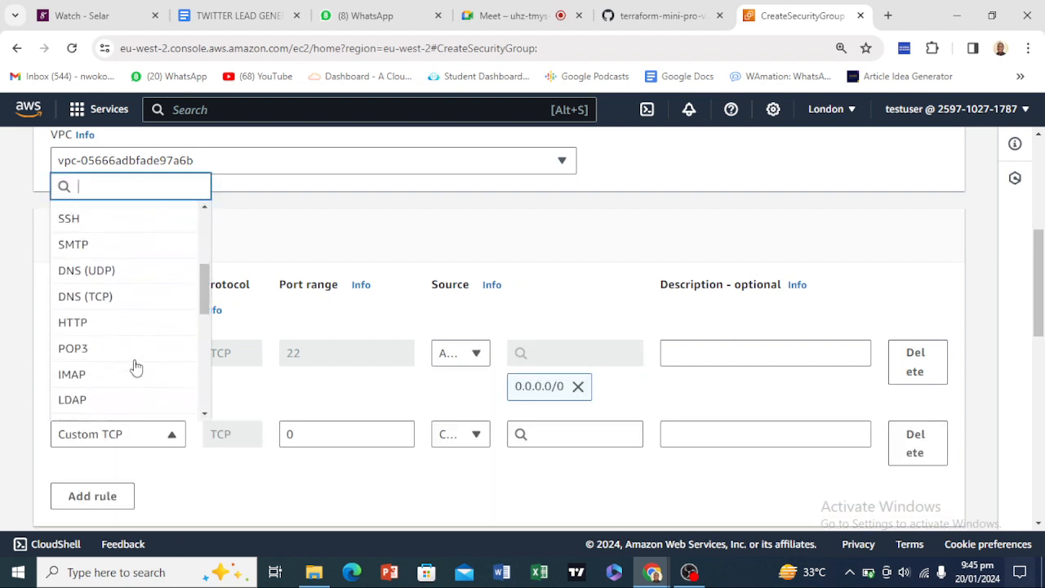
pyautogui.scroll(-2, 133, 366)
pyautogui.scroll(2, 145, 273)
pyautogui.click(145, 273)
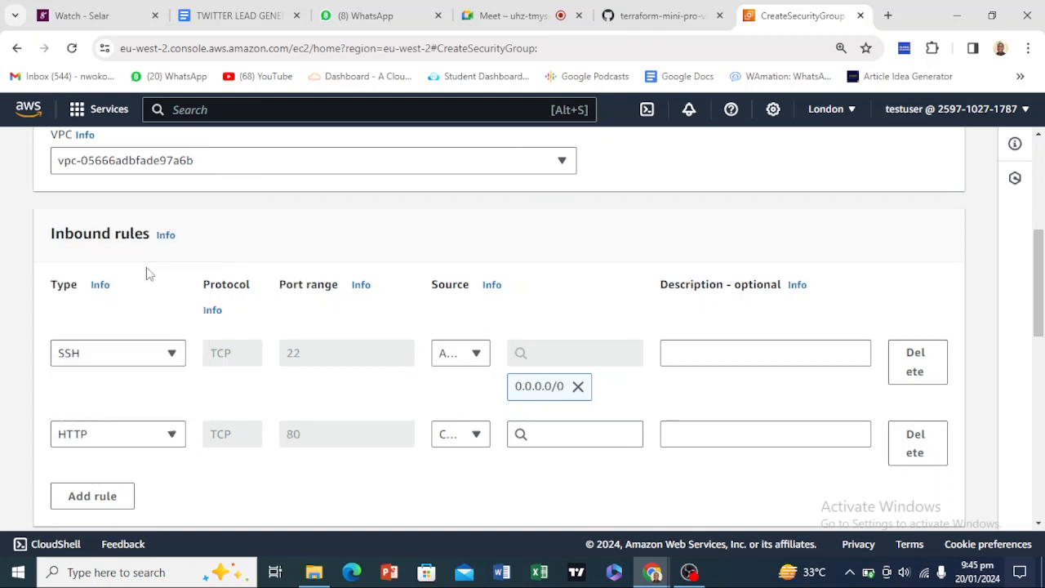
pyautogui.scroll(-2, 333, 463)
pyautogui.click(475, 278)
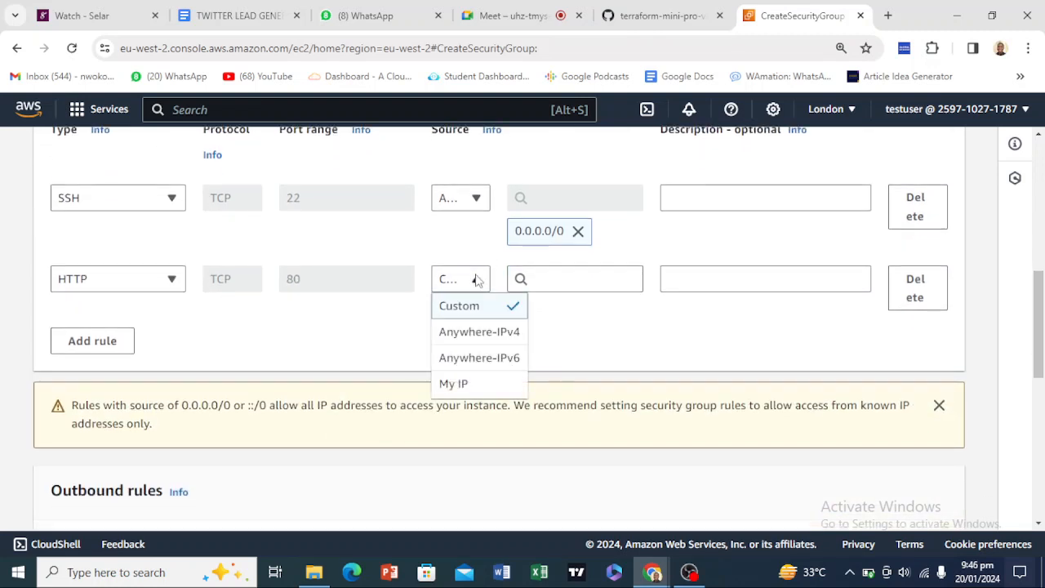
pyautogui.click(453, 331)
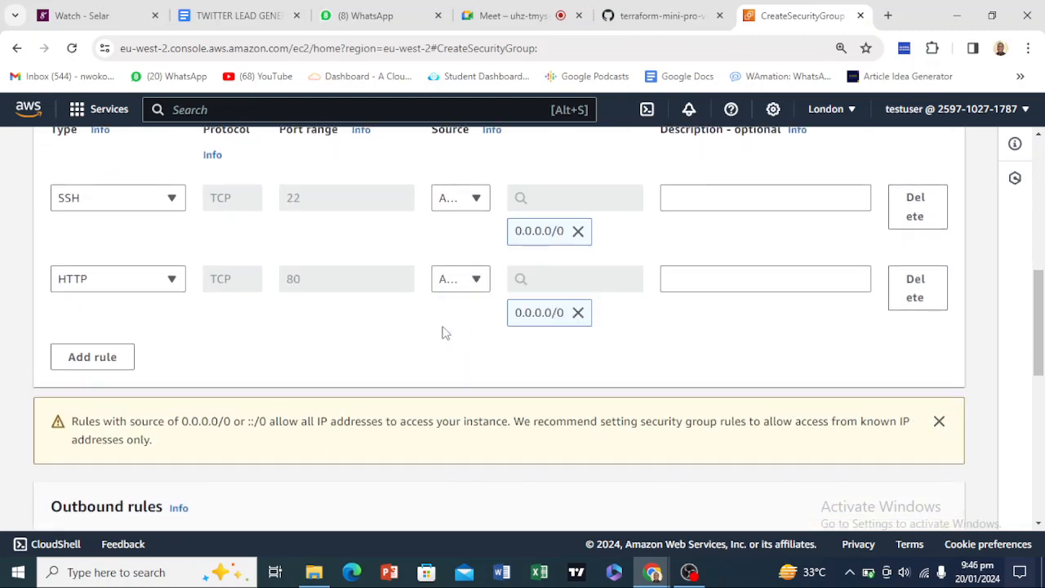
# Add a third inbound rule of type HTTPS with the source set to Anywhere-IPv4
pyautogui.click(120, 359)
pyautogui.click(139, 360)
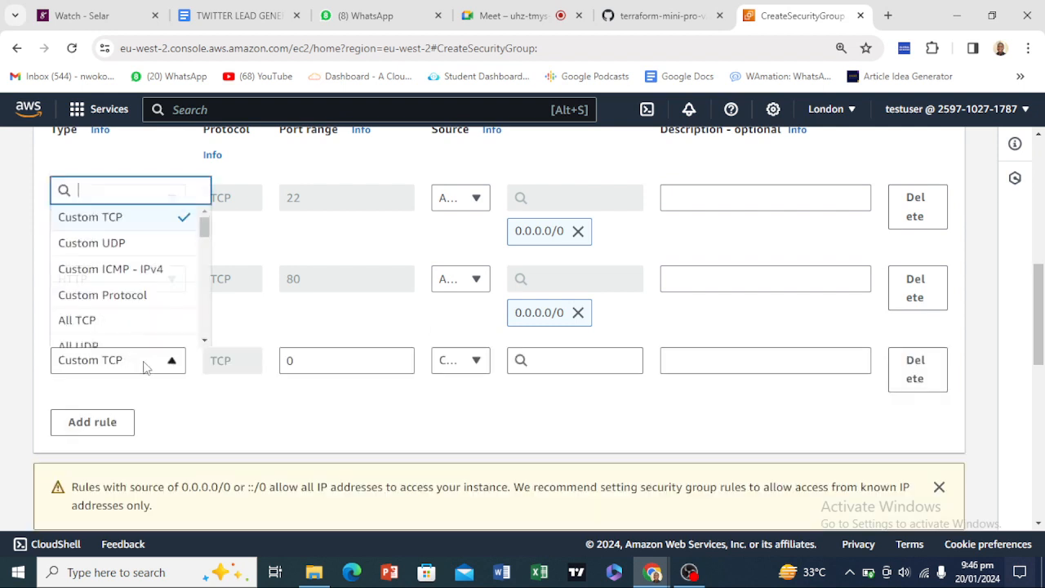
pyautogui.scroll(-2, 133, 317)
pyautogui.scroll(-2, 134, 317)
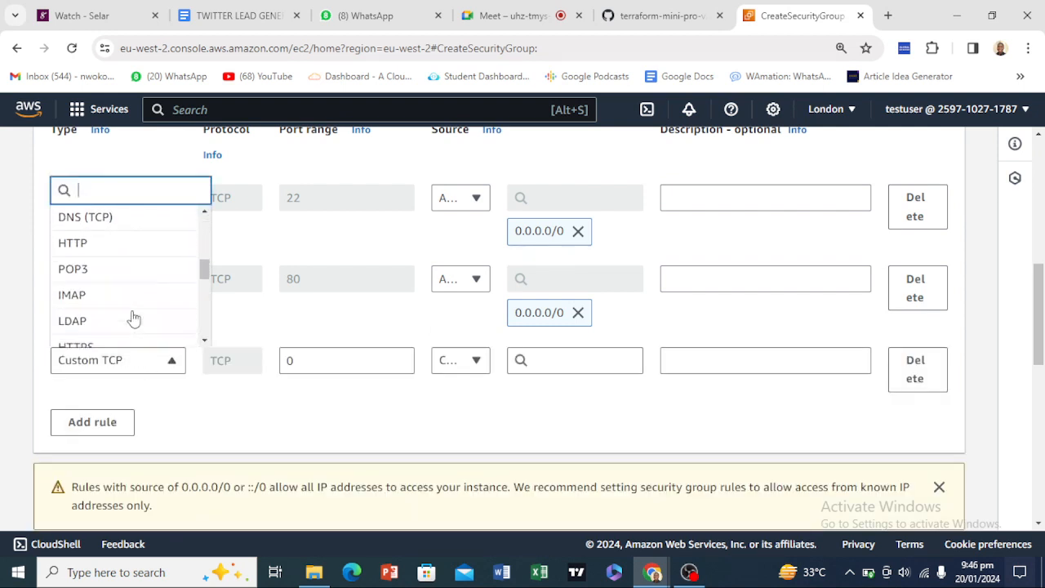
pyautogui.scroll(-2, 132, 317)
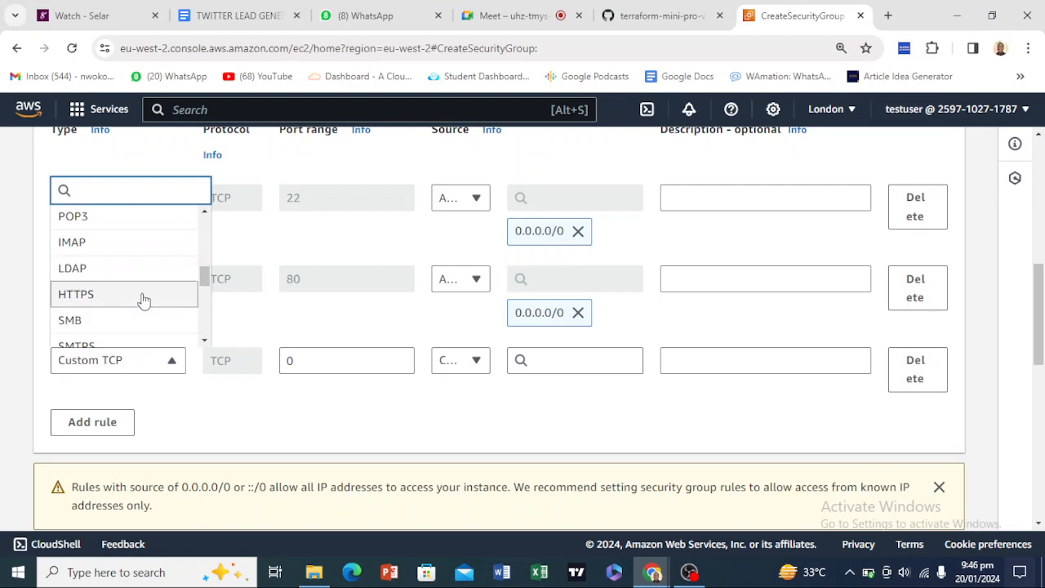
pyautogui.click(143, 297)
pyautogui.click(451, 371)
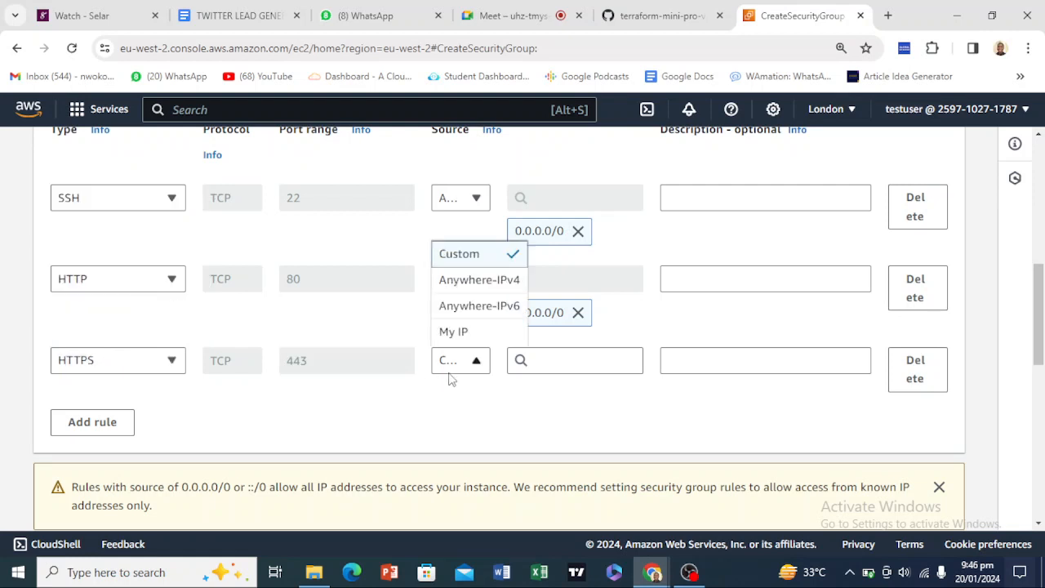
pyautogui.click(486, 285)
# Add a fourth inbound rule of type All traffic with the source set to Anywhere-IPv4
pyautogui.scroll(-2, 291, 386)
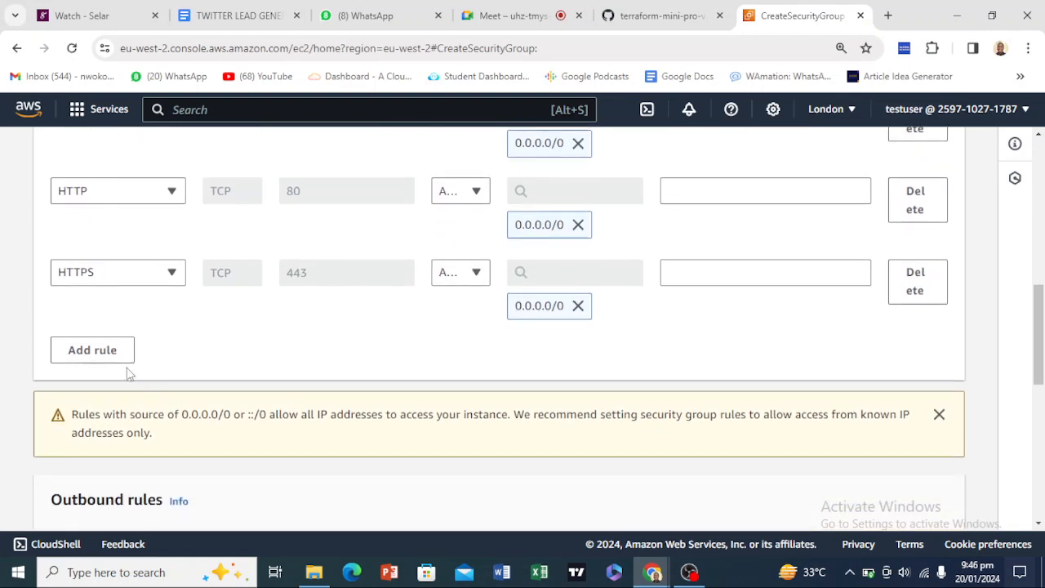
pyautogui.click(113, 356)
pyautogui.click(161, 353)
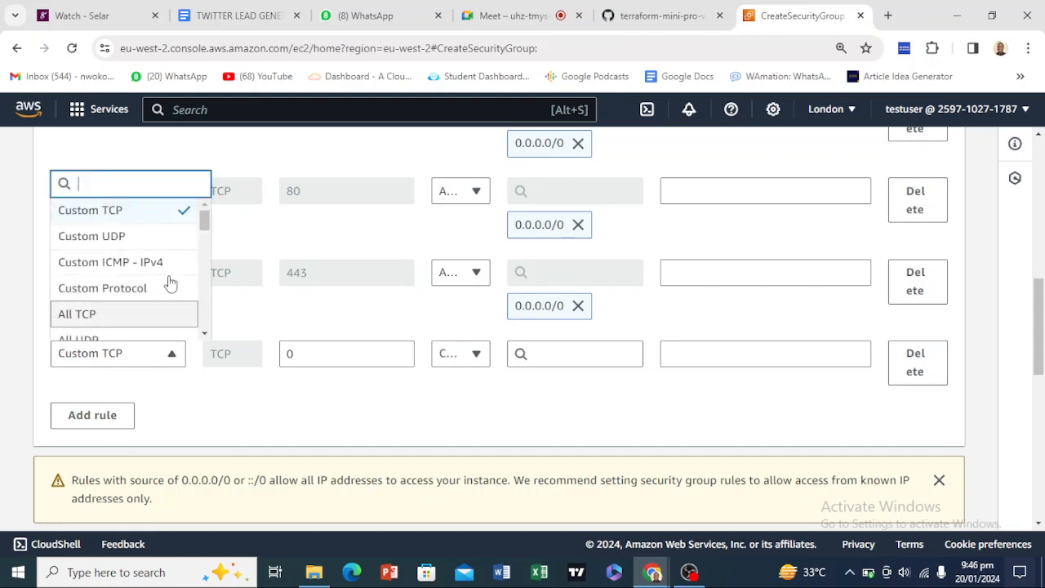
pyautogui.scroll(-2, 136, 286)
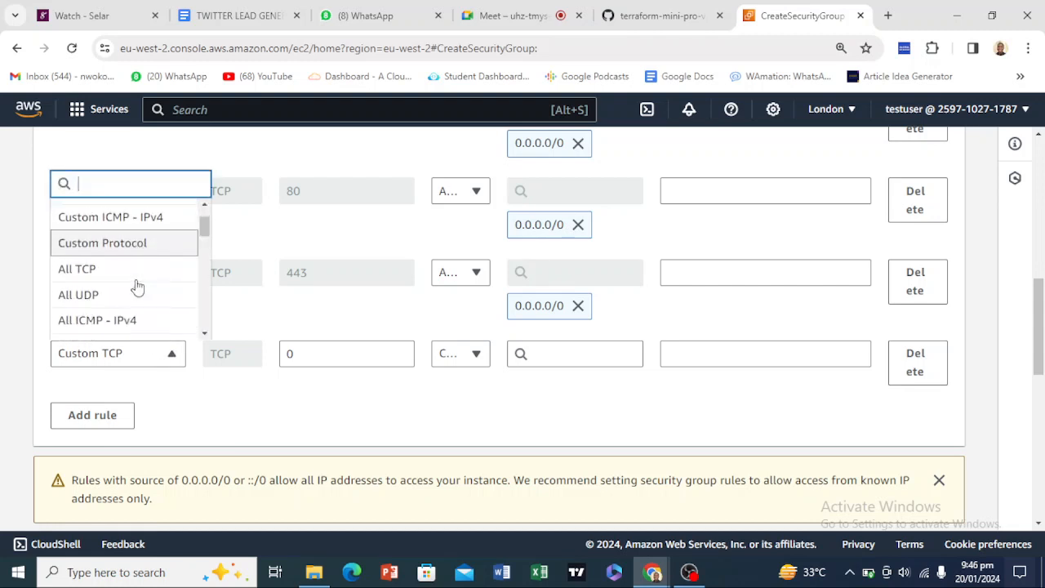
pyautogui.scroll(-2, 137, 286)
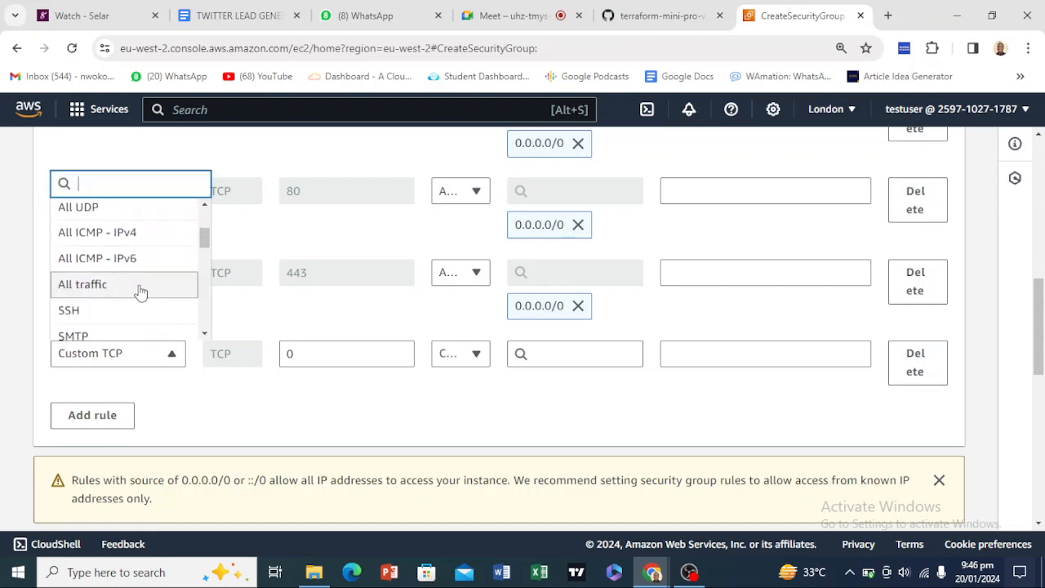
pyautogui.click(140, 286)
pyautogui.click(469, 353)
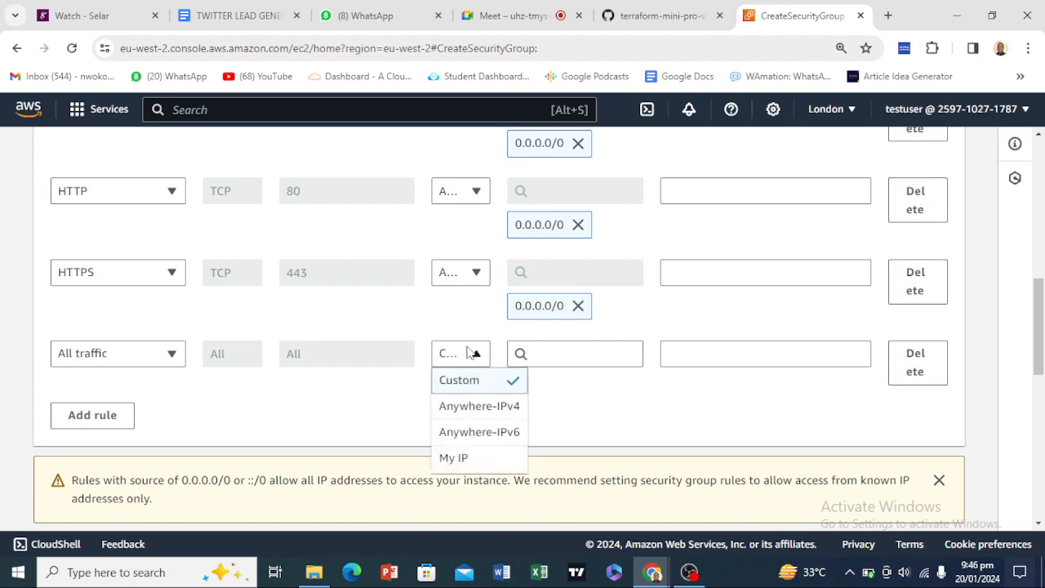
pyautogui.click(482, 415)
# Add a second outbound rule of type All traffic with the destination set to Anywhere-IPv6 and create the security group
pyautogui.scroll(3, 483, 420)
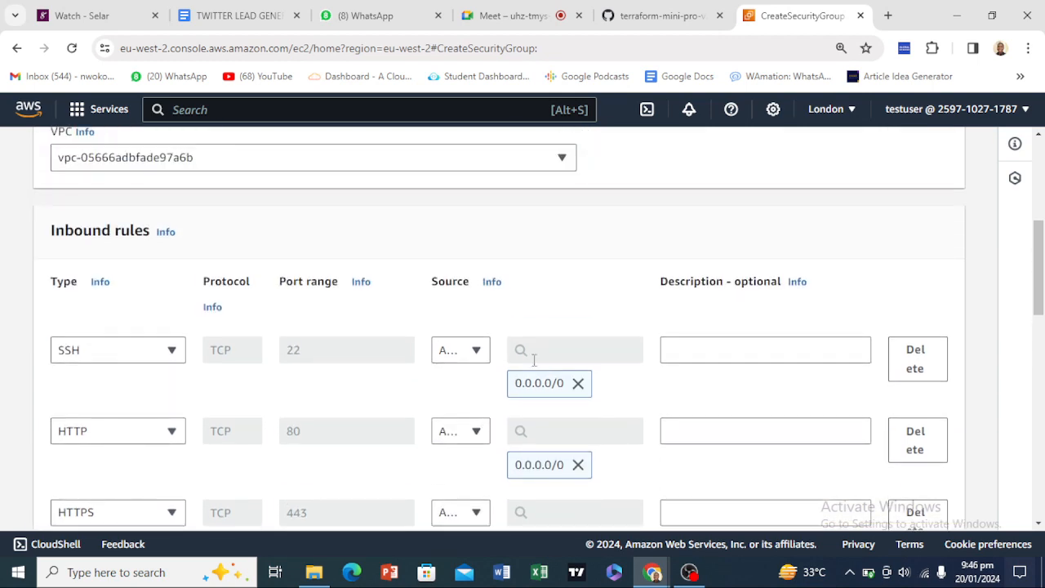
pyautogui.scroll(-4, 341, 390)
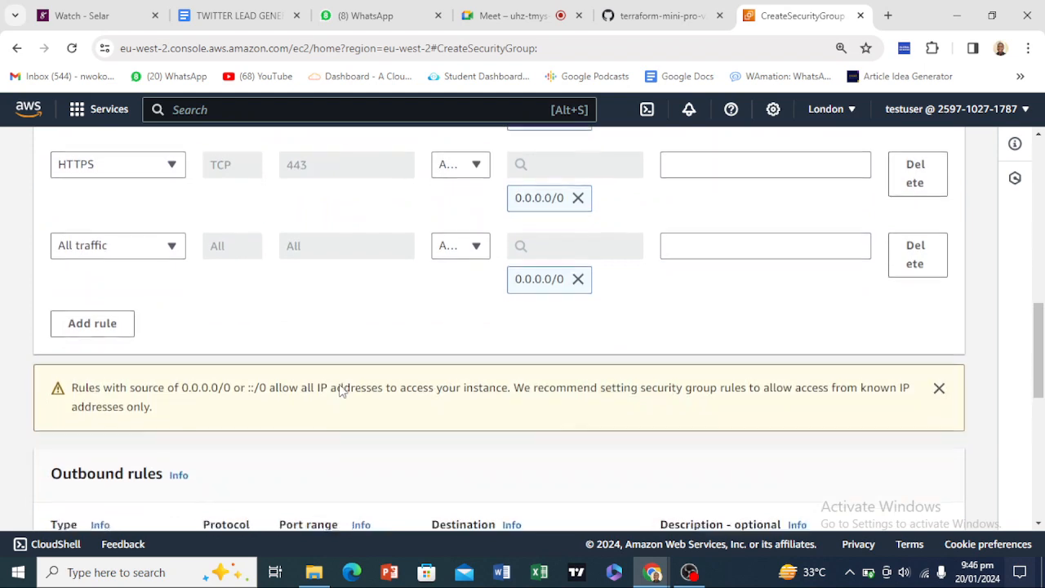
pyautogui.scroll(-3, 341, 390)
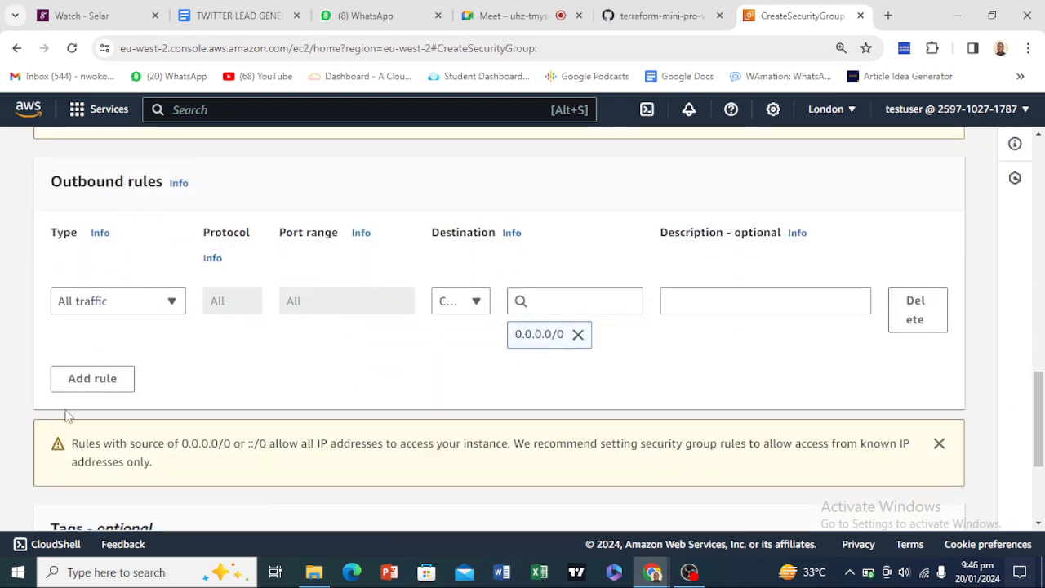
pyautogui.click(92, 378)
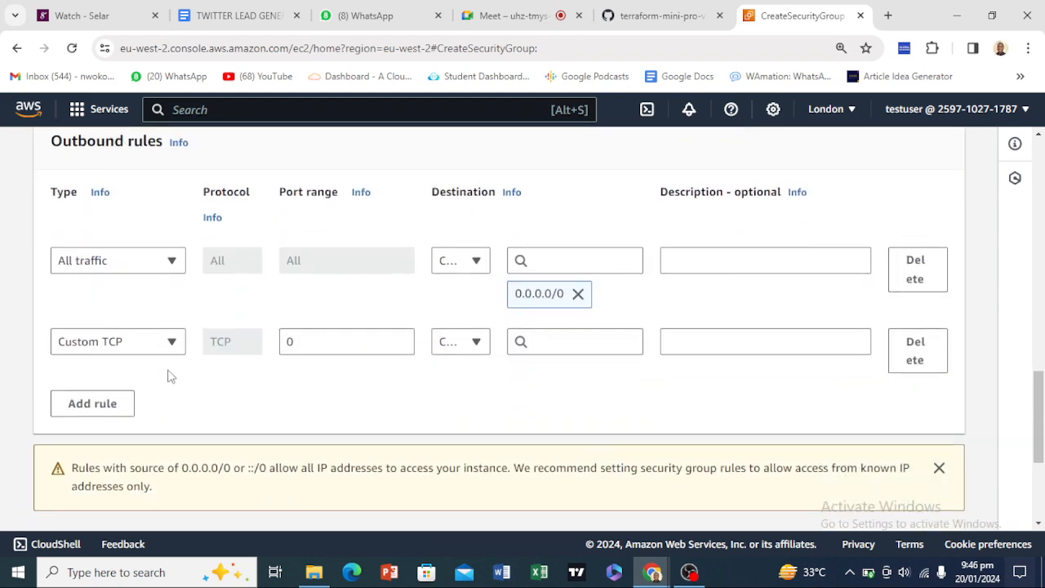
pyautogui.click(159, 341)
pyautogui.scroll(-2, 163, 293)
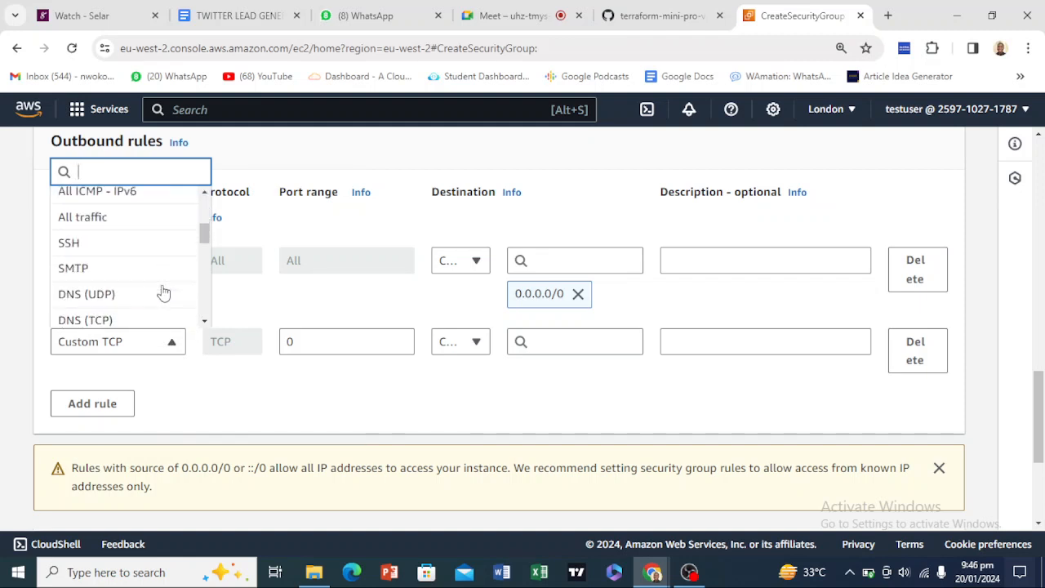
pyautogui.click(143, 228)
pyautogui.click(473, 347)
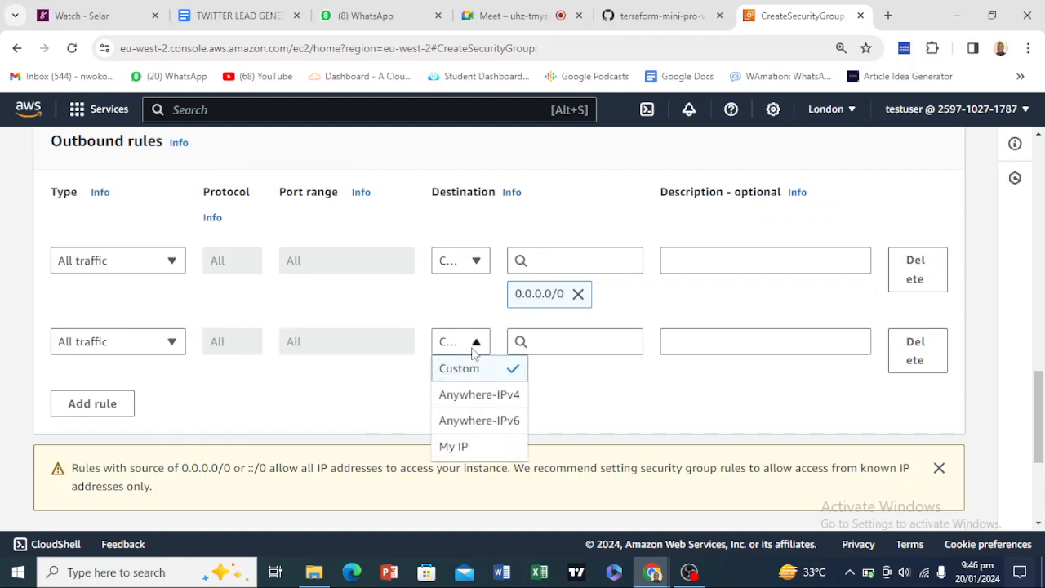
pyautogui.click(481, 421)
pyautogui.scroll(-3, 584, 436)
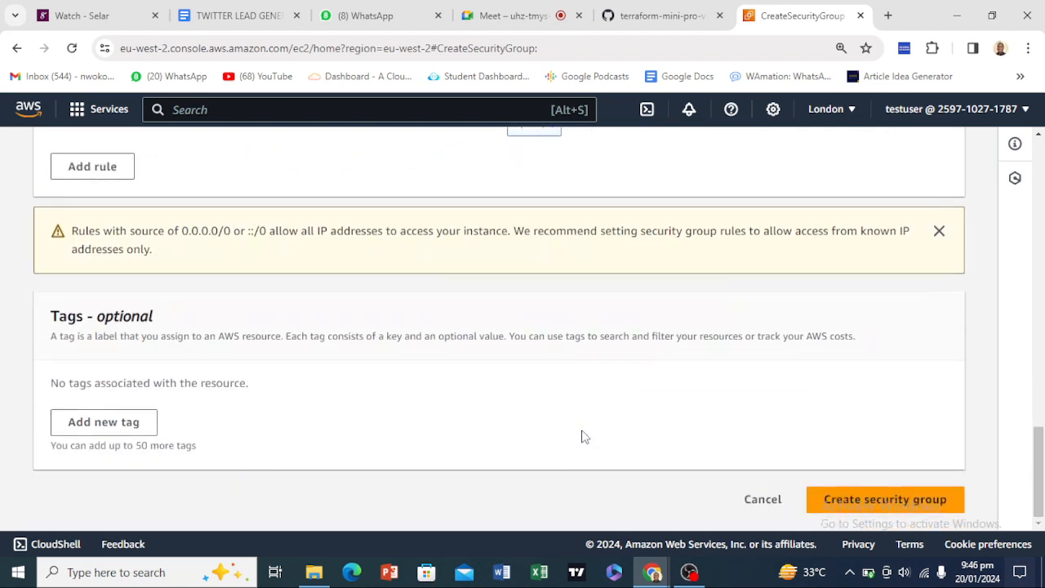
pyautogui.click(863, 506)
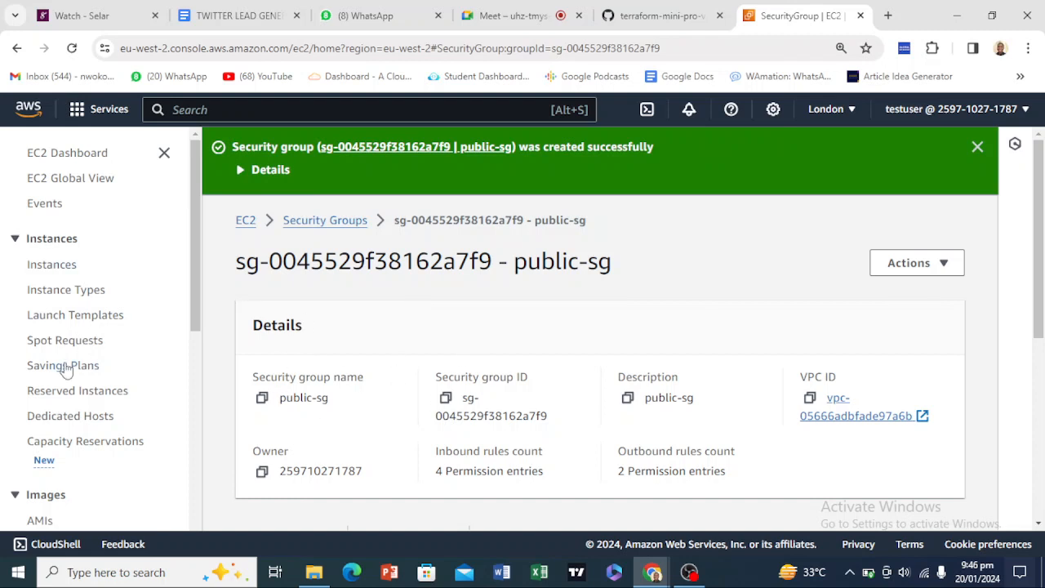
# Open the list of EC2 key pairs
pyautogui.scroll(-3, 68, 367)
pyautogui.scroll(-3, 68, 367)
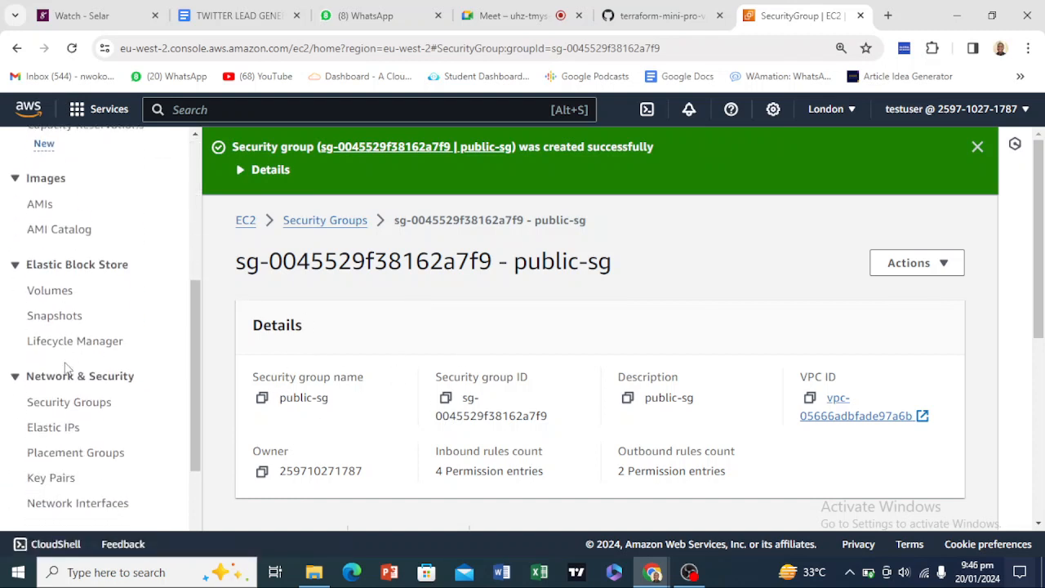
pyautogui.click(63, 351)
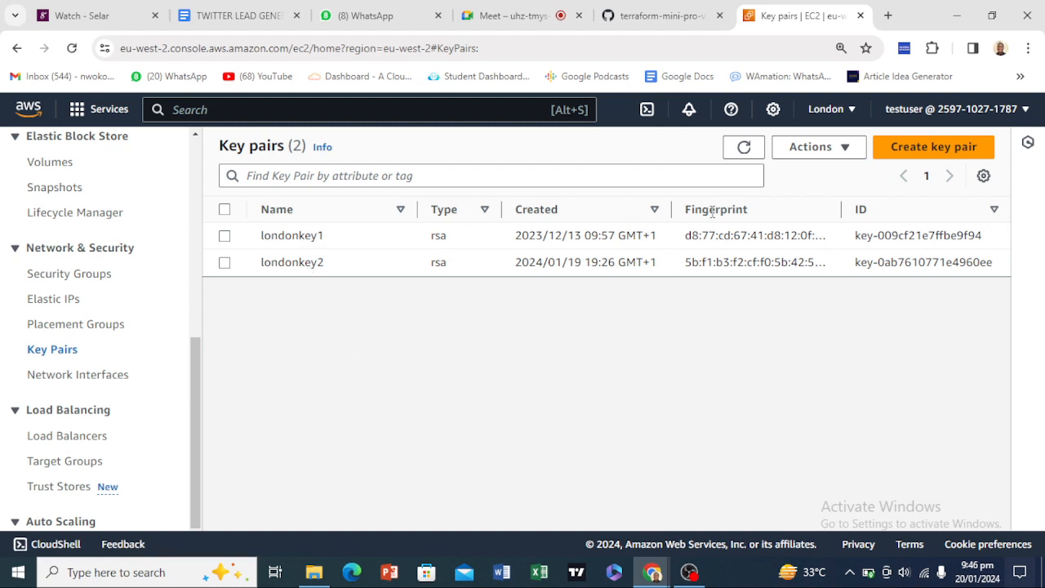
pyautogui.click(949, 151)
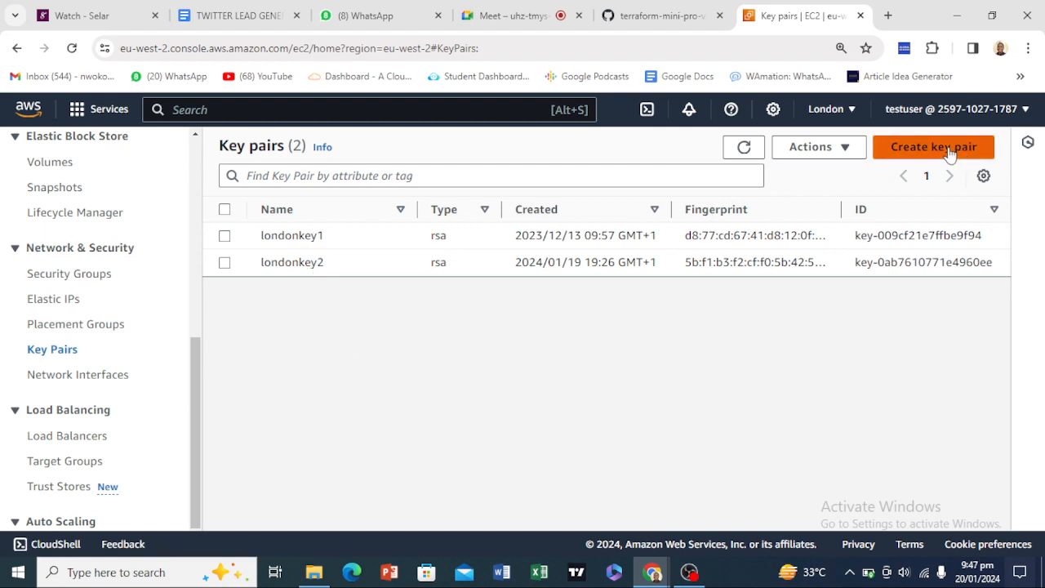
pyautogui.scroll(-2, 387, 315)
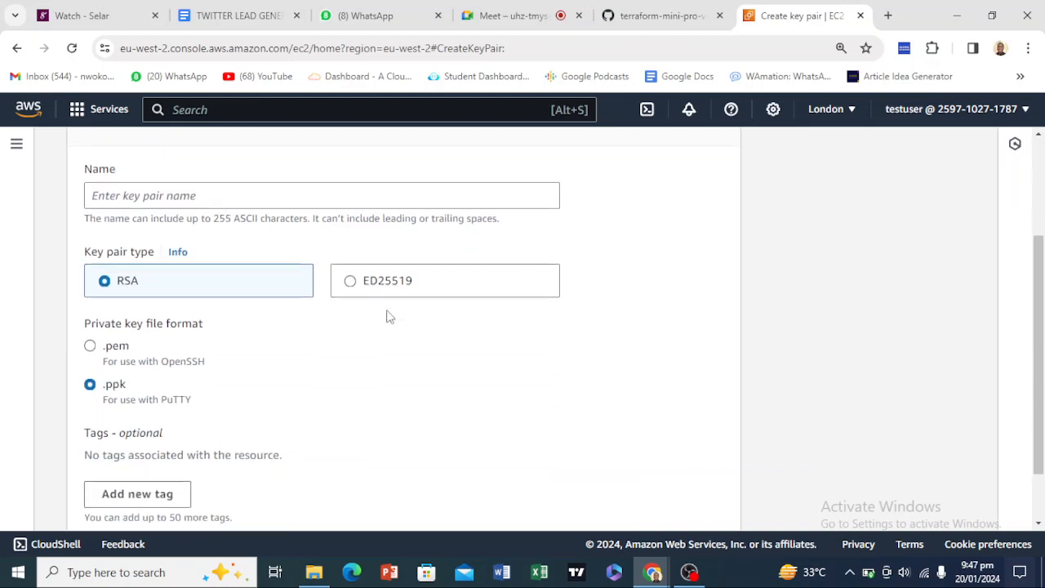
pyautogui.click(299, 187)
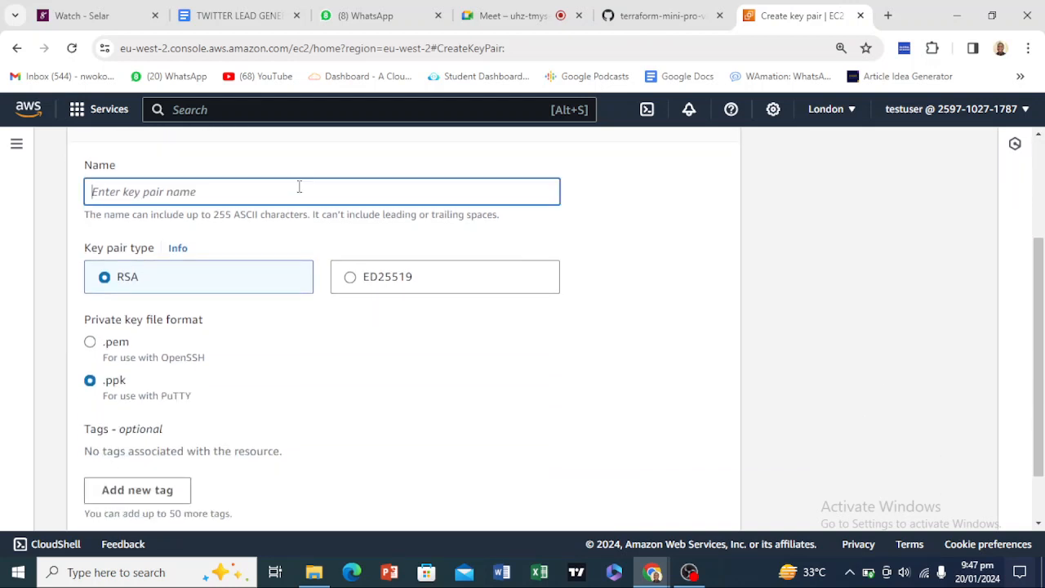
pyautogui.write('key1')
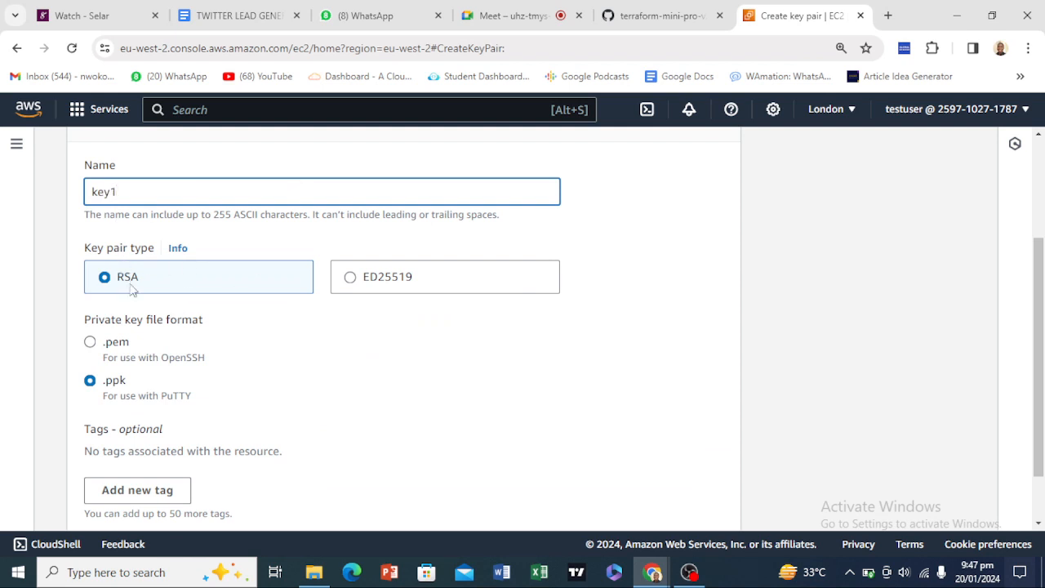
pyautogui.scroll(-2, 133, 289)
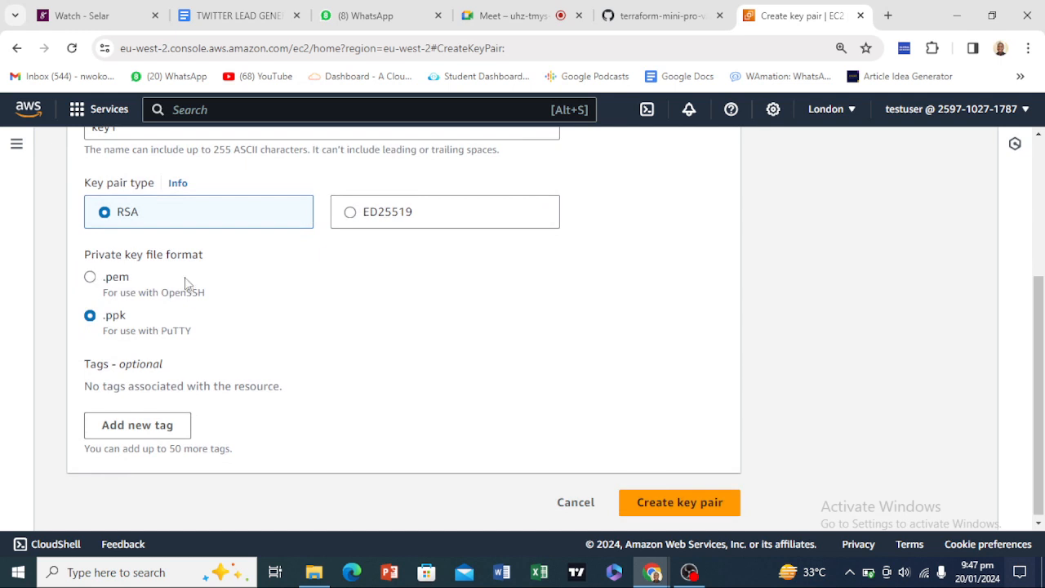
pyautogui.click(90, 278)
pyautogui.scroll(1, 631, 279)
pyautogui.scroll(3, 631, 278)
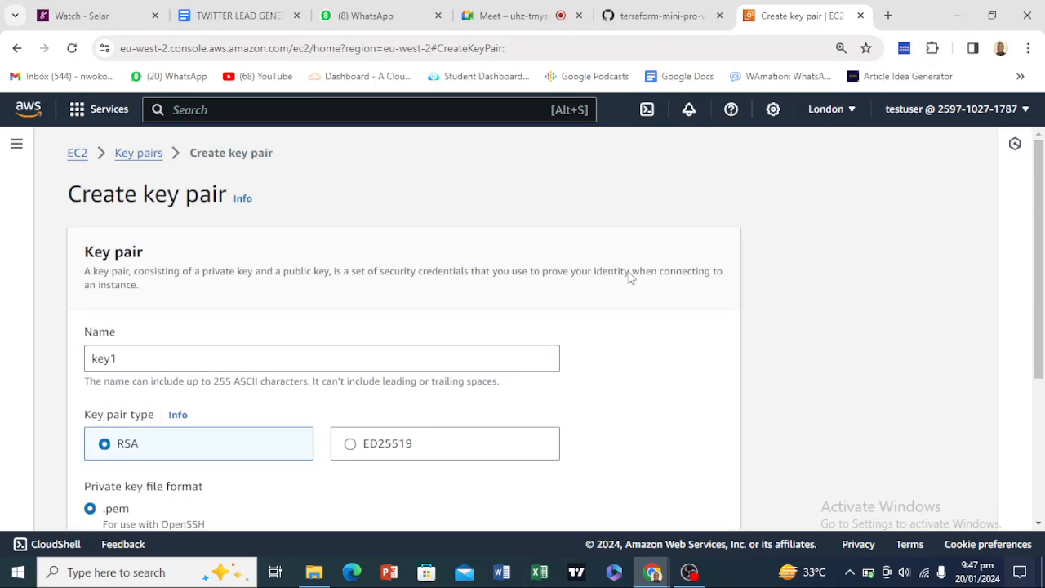
pyautogui.click(154, 155)
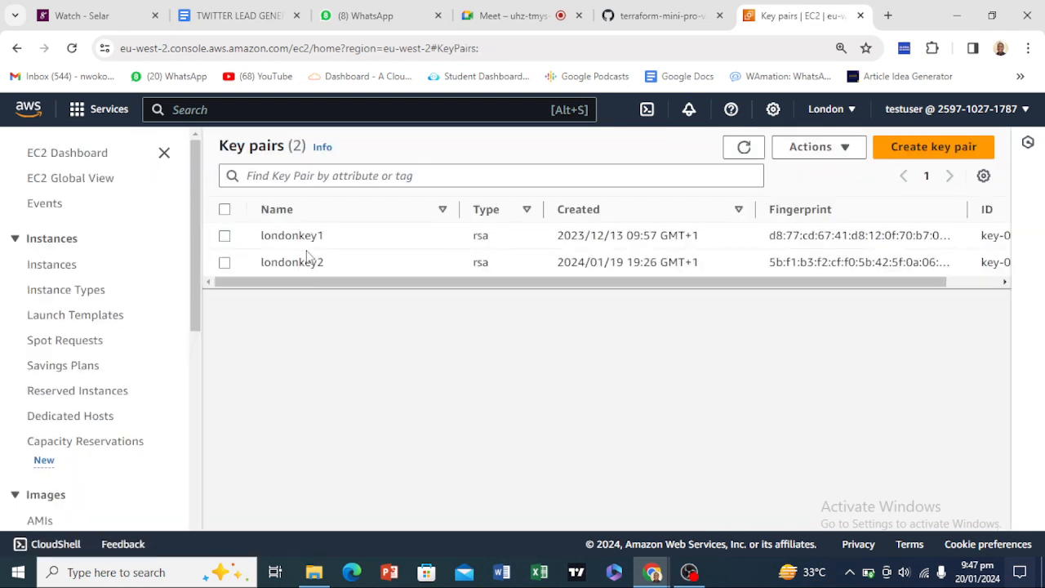
pyautogui.moveTo(254, 264); pyautogui.dragTo(823, 281)
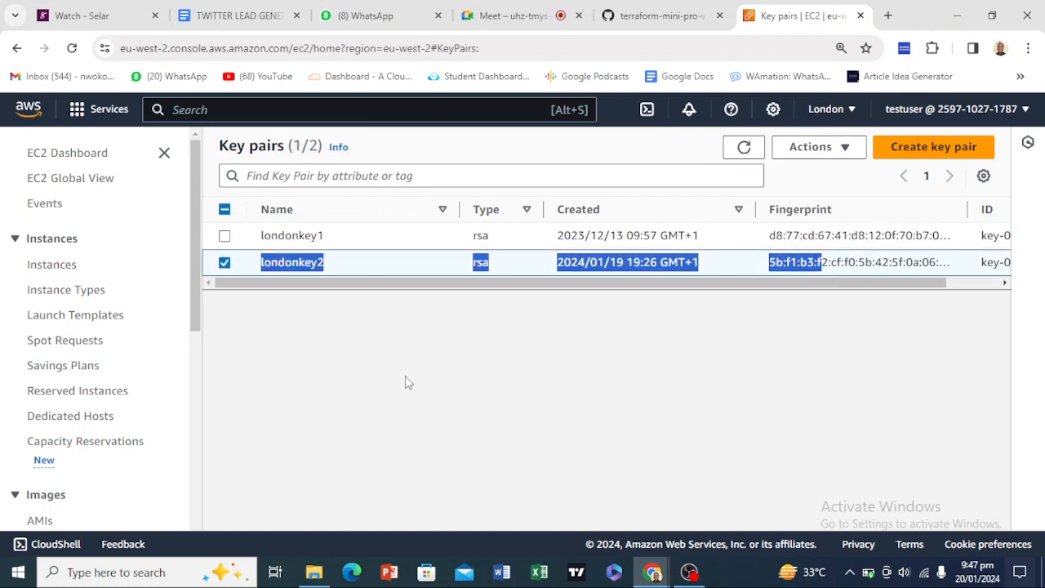
pyautogui.click(71, 264)
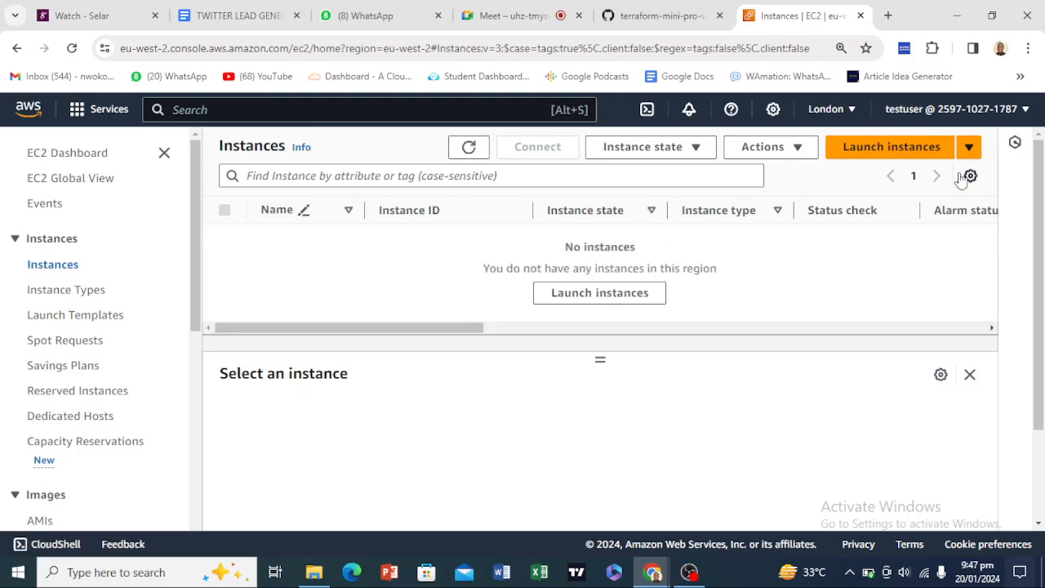
pyautogui.click(894, 149)
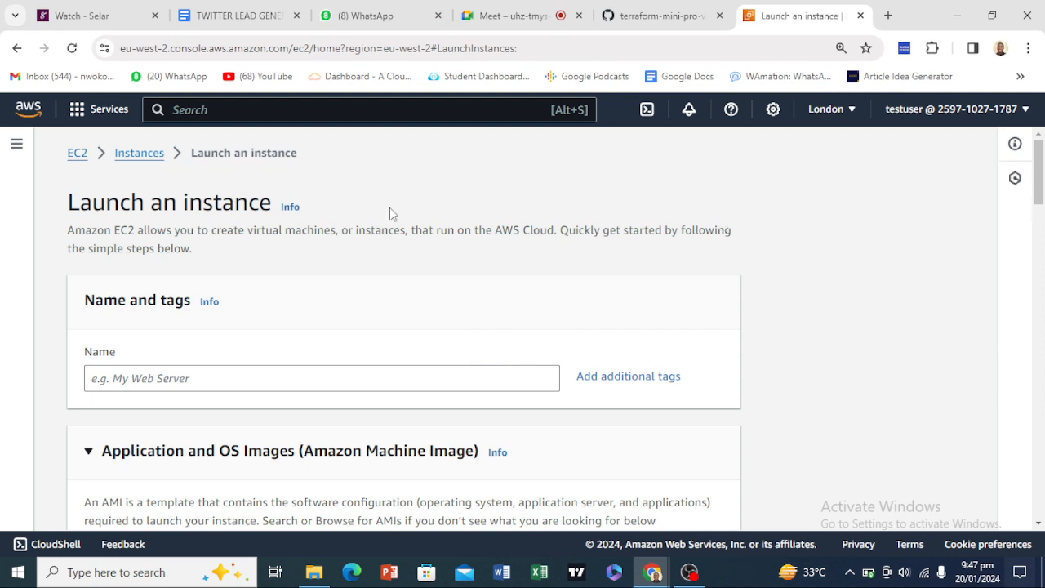
pyautogui.click(150, 163)
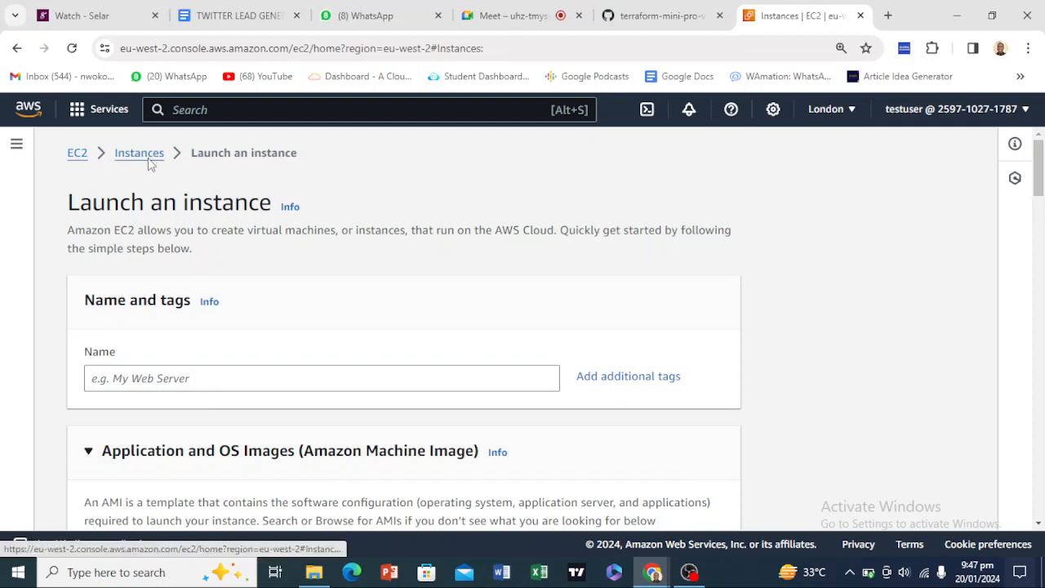
# Return to the key pairs list and look for the londonkey2 PEM file in the Downloads folder in File Explorer
pyautogui.scroll(-2, 71, 384)
pyautogui.scroll(-5, 72, 384)
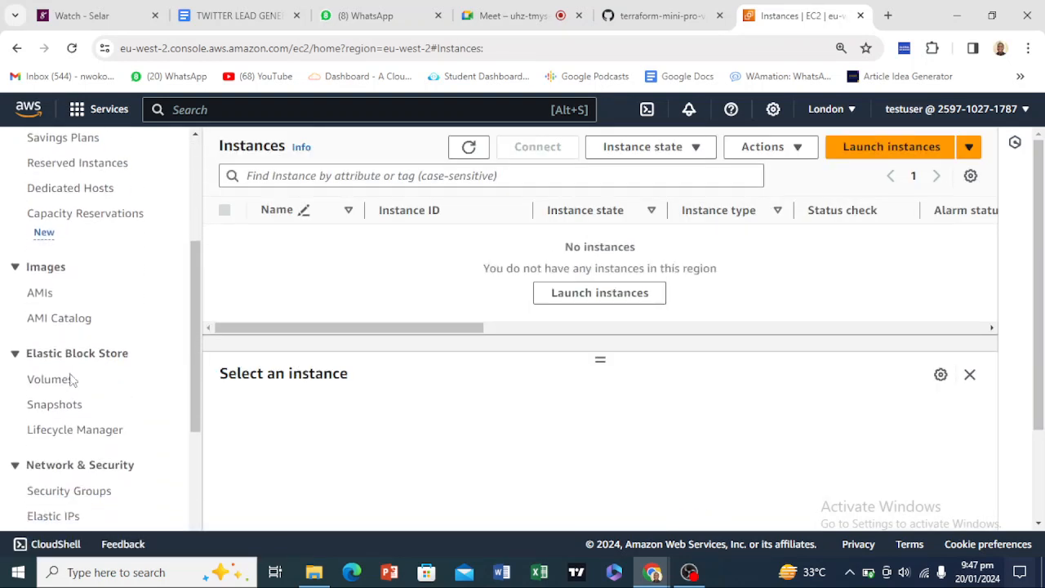
pyautogui.scroll(-1, 72, 382)
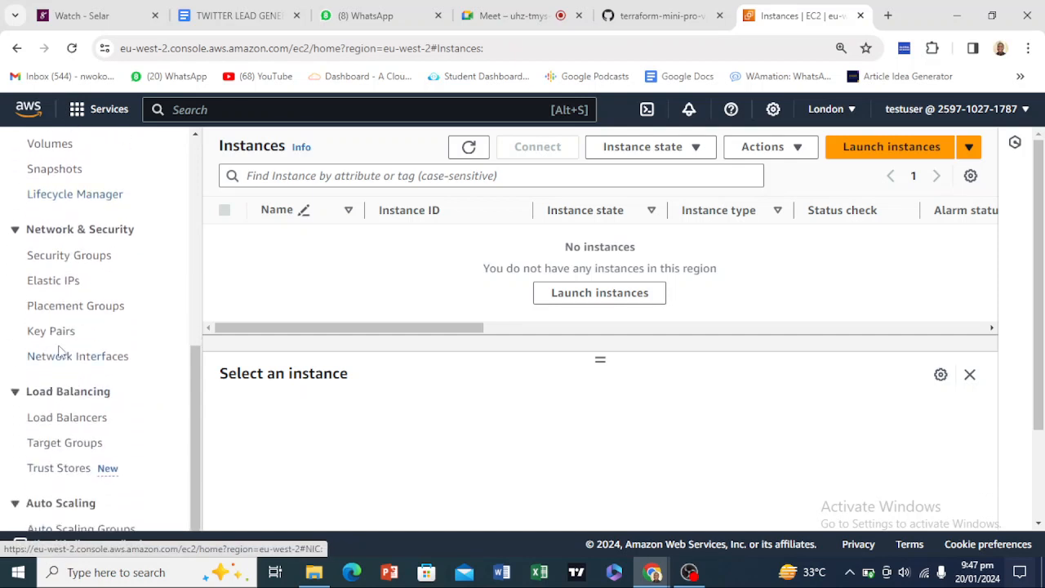
pyautogui.click(69, 337)
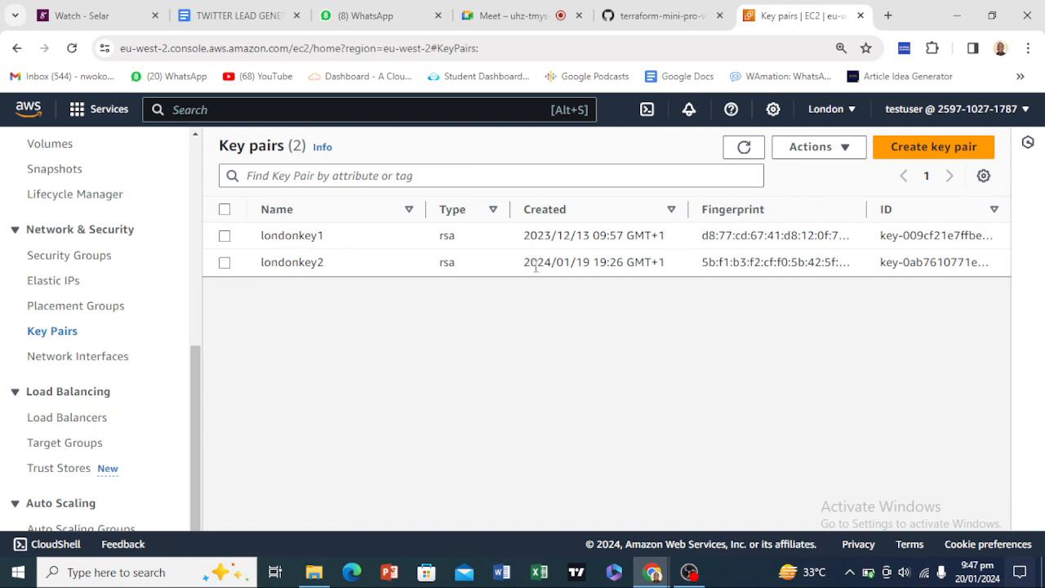
pyautogui.click(313, 572)
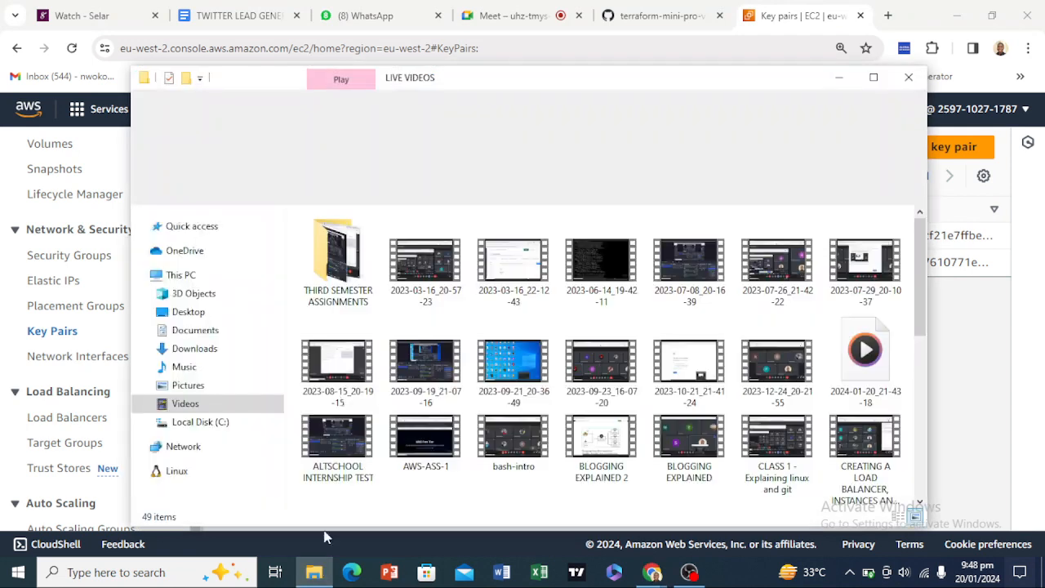
pyautogui.click(247, 350)
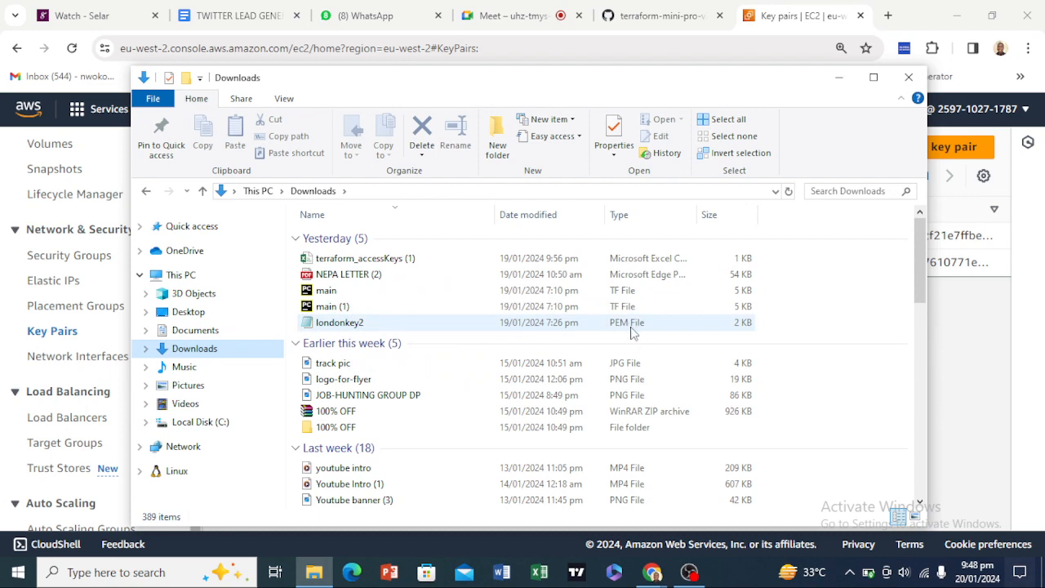
# Return to the EC2 console, open the list of instances and start launching a new instance
pyautogui.click(979, 374)
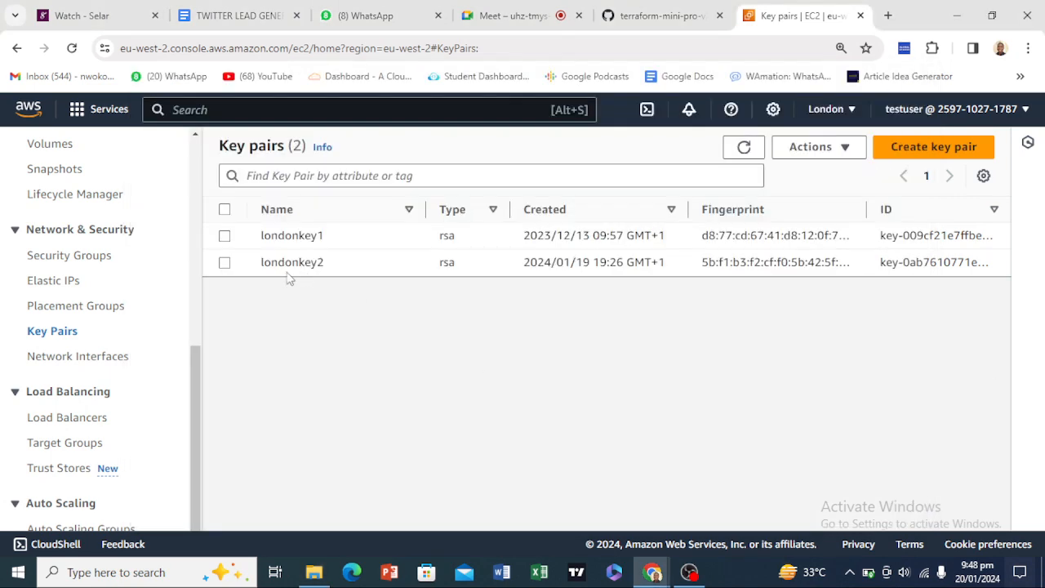
pyautogui.scroll(6, 35, 331)
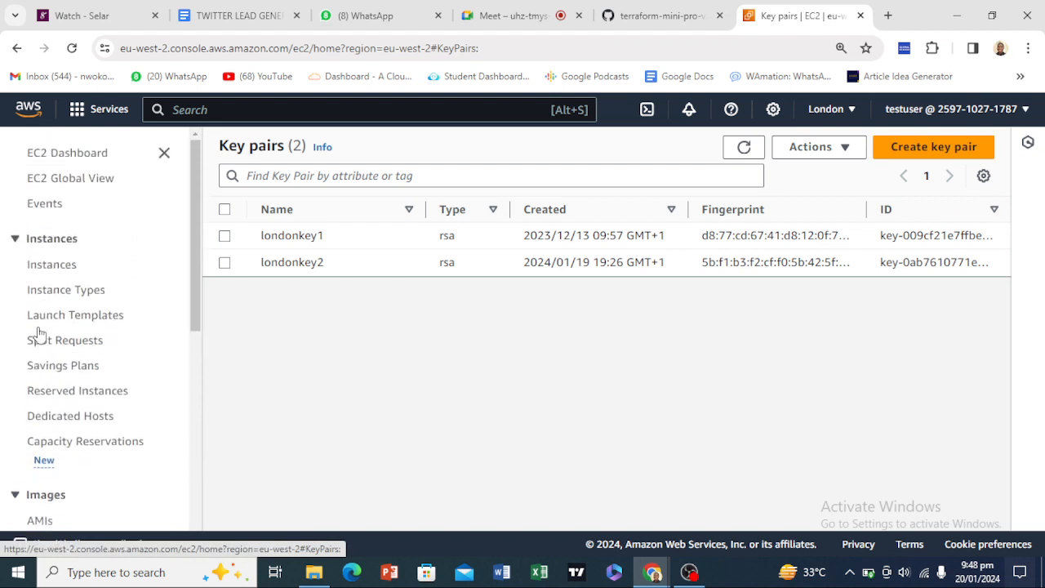
pyautogui.click(42, 270)
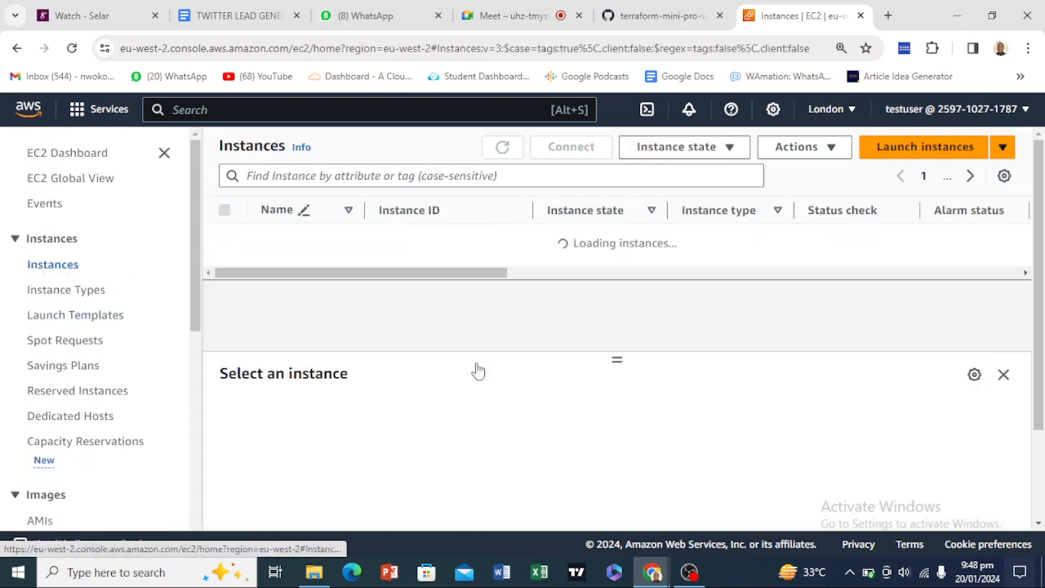
pyautogui.click(867, 157)
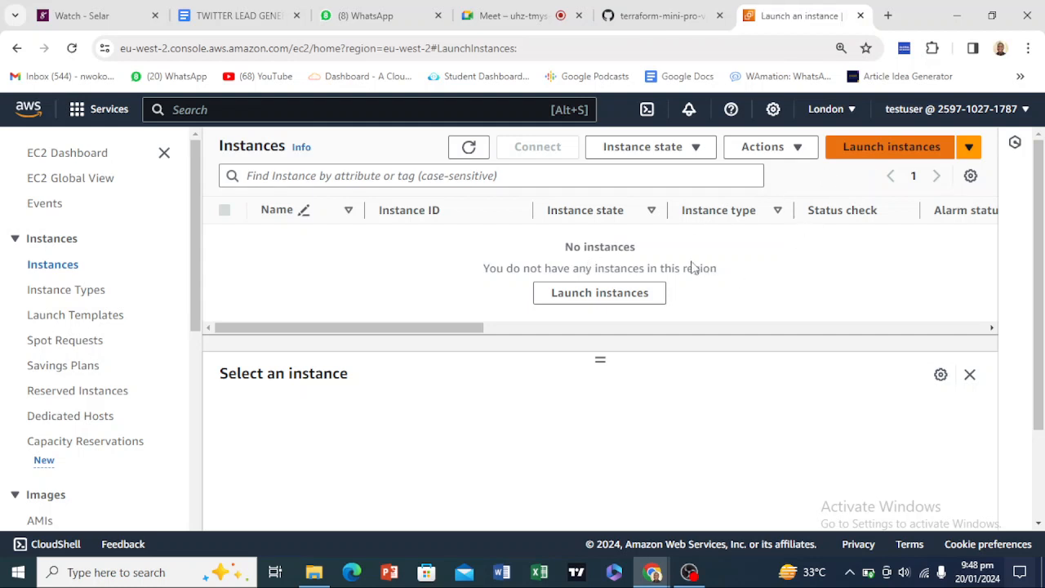
pyautogui.click(914, 155)
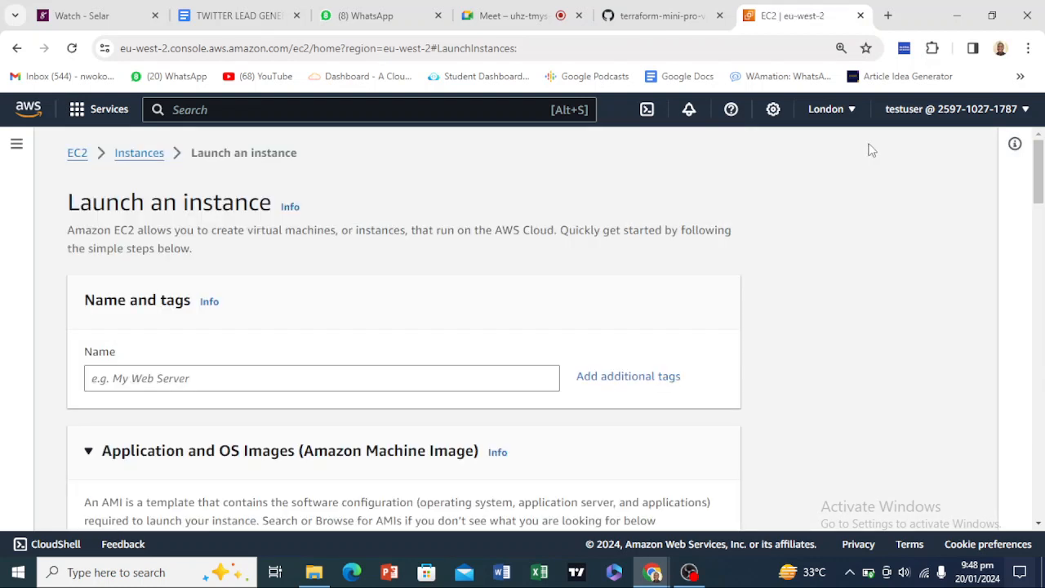
# Name the instance web-server and choose the Ubuntu Server 22.04 LTS (HVM), SSD Volume Type image for it
pyautogui.click(332, 376)
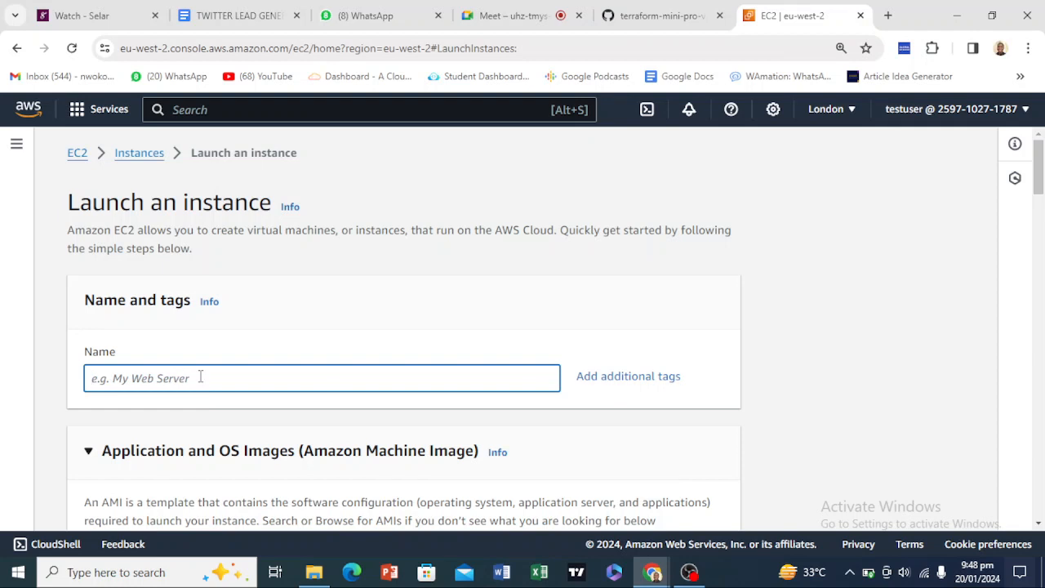
pyautogui.write('web-server')
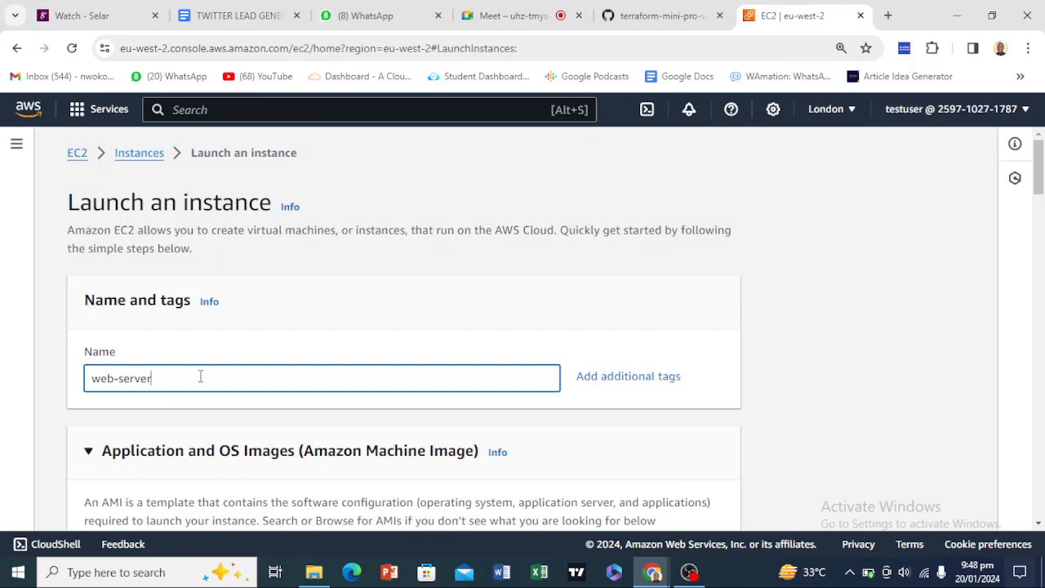
pyautogui.scroll(-3, 420, 329)
pyautogui.scroll(-1, 419, 330)
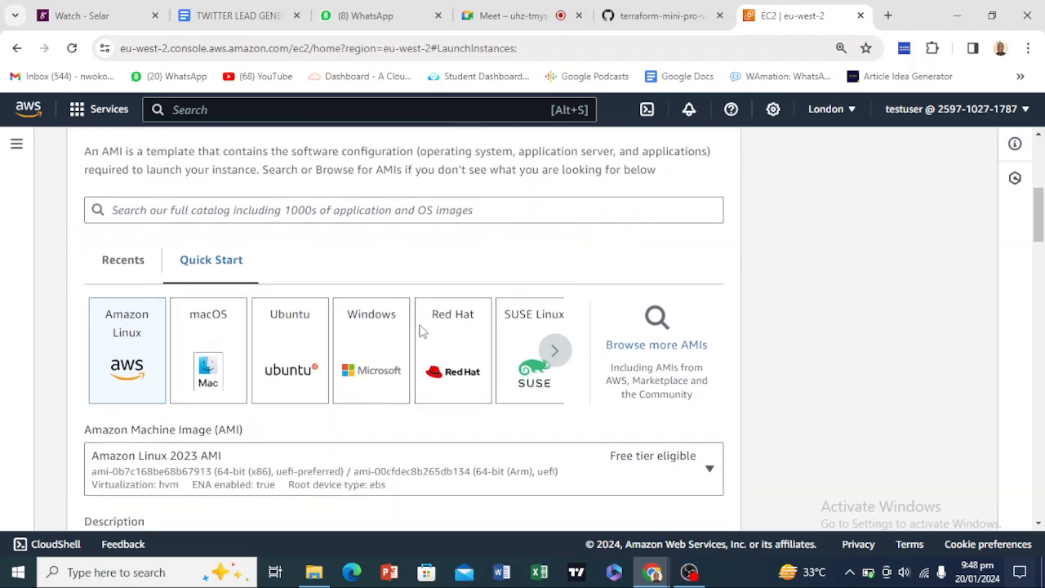
pyautogui.scroll(1, 419, 330)
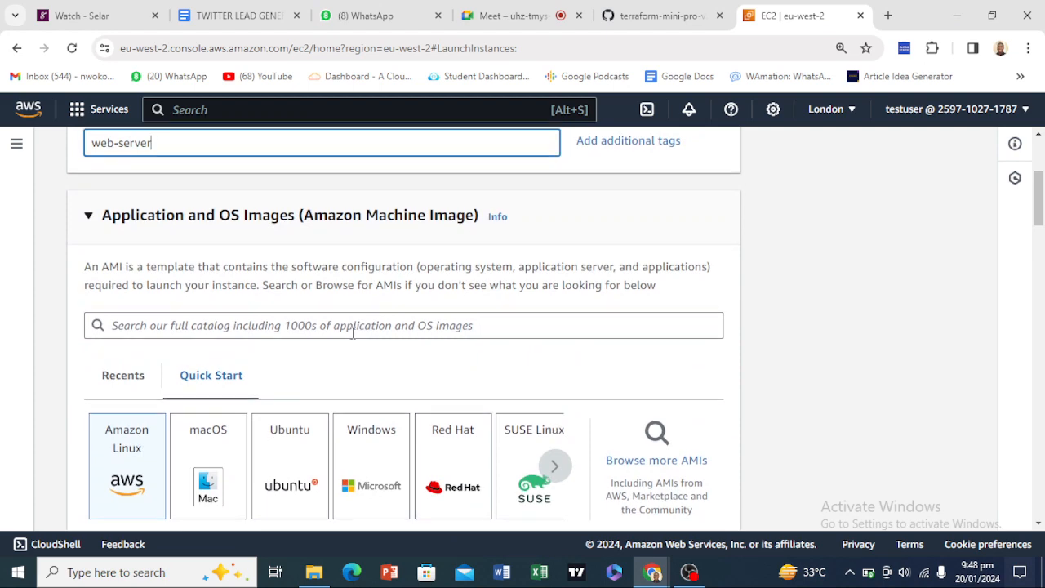
pyautogui.scroll(-2, 352, 331)
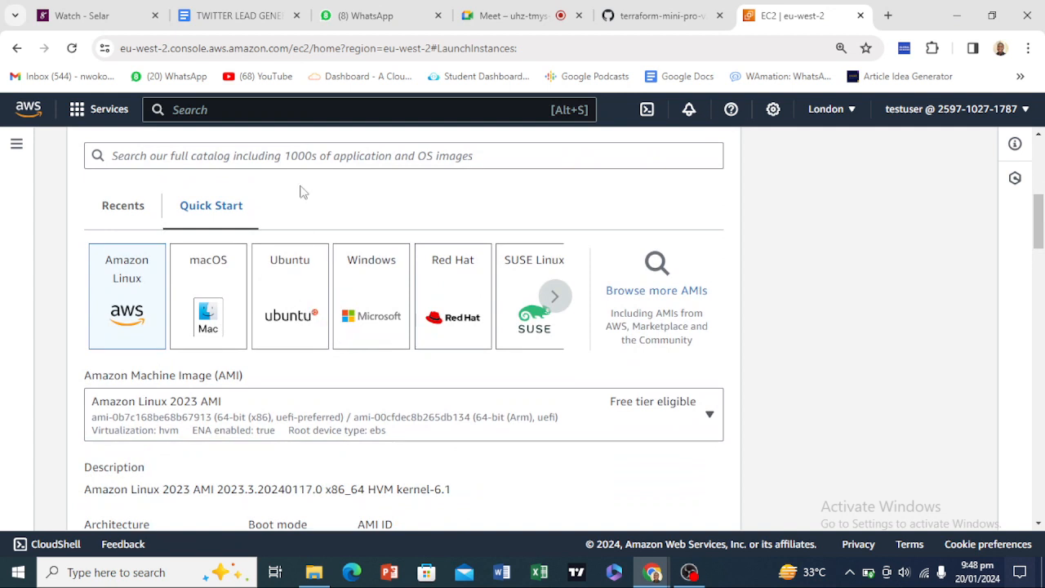
pyautogui.click(288, 306)
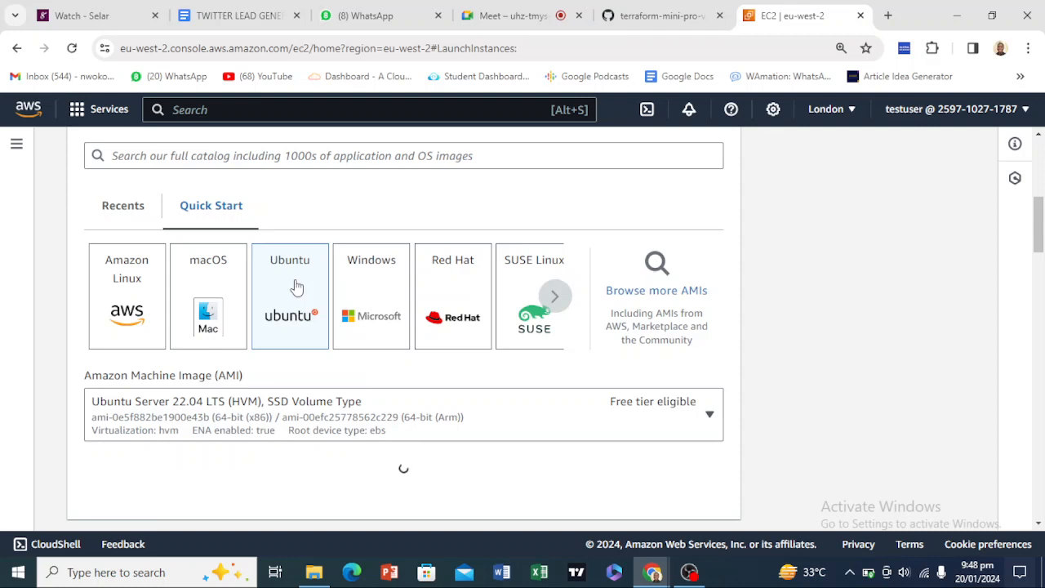
# Choose londonkey2 as the login key pair for the web-server instance
pyautogui.scroll(-1, 133, 269)
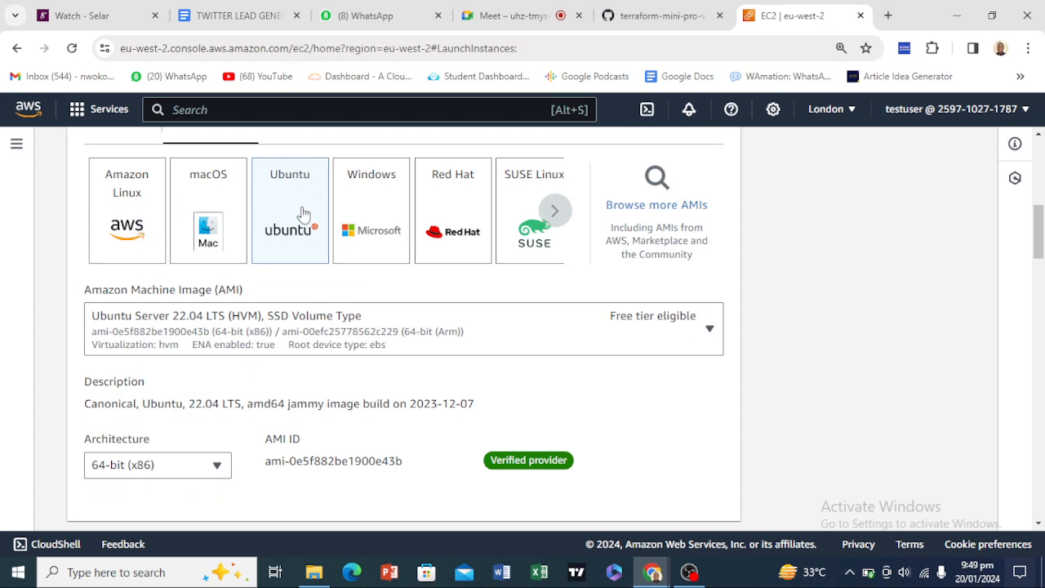
pyautogui.scroll(-5, 357, 367)
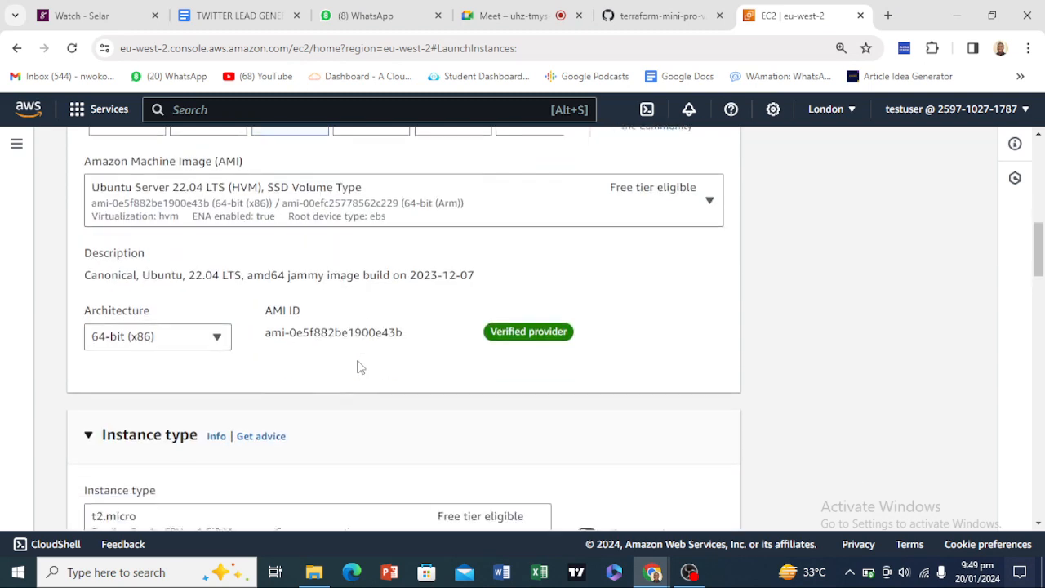
pyautogui.scroll(1, 357, 366)
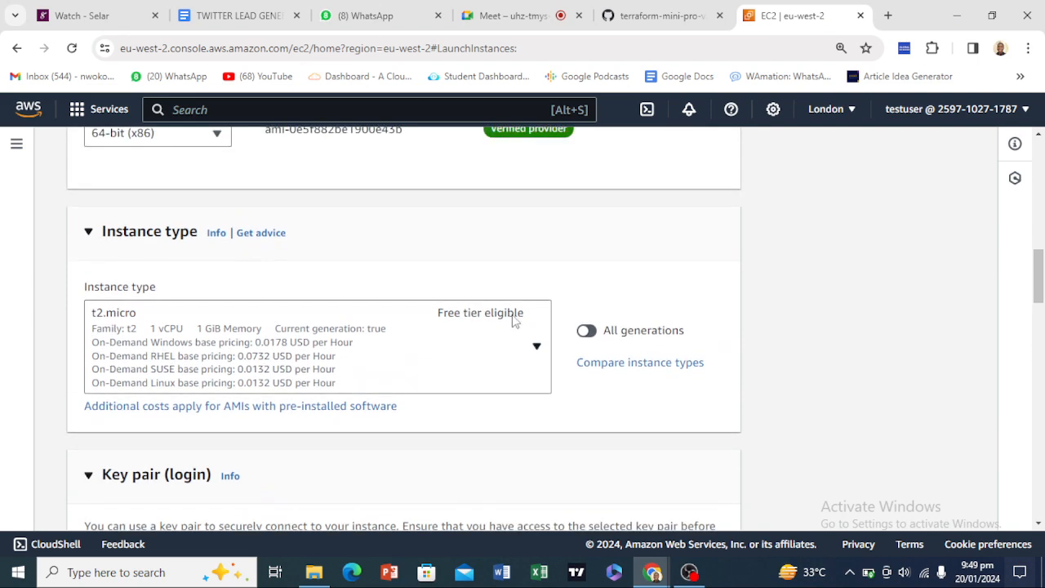
pyautogui.scroll(-3, 435, 371)
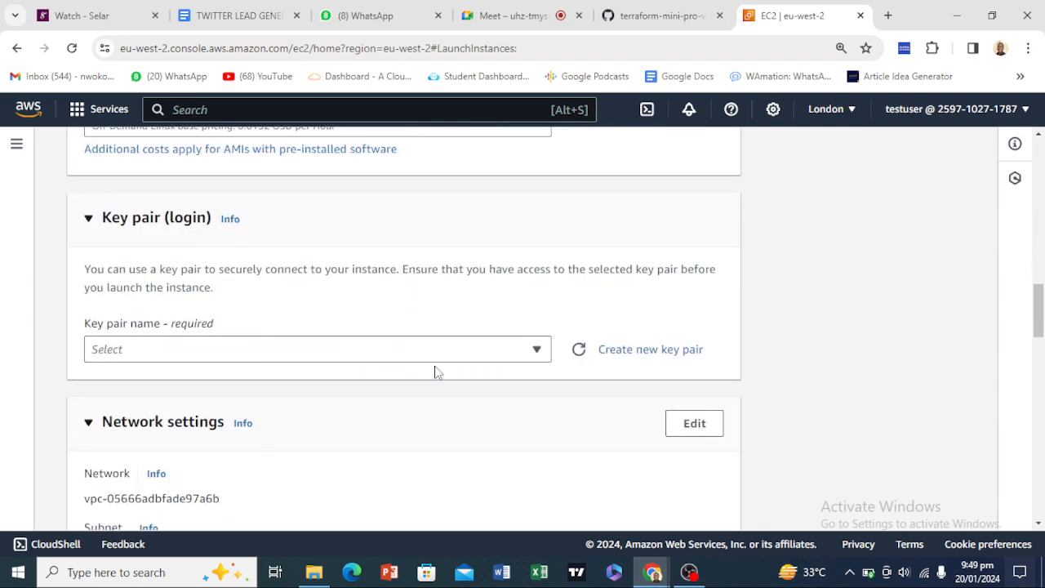
pyautogui.scroll(-1, 289, 253)
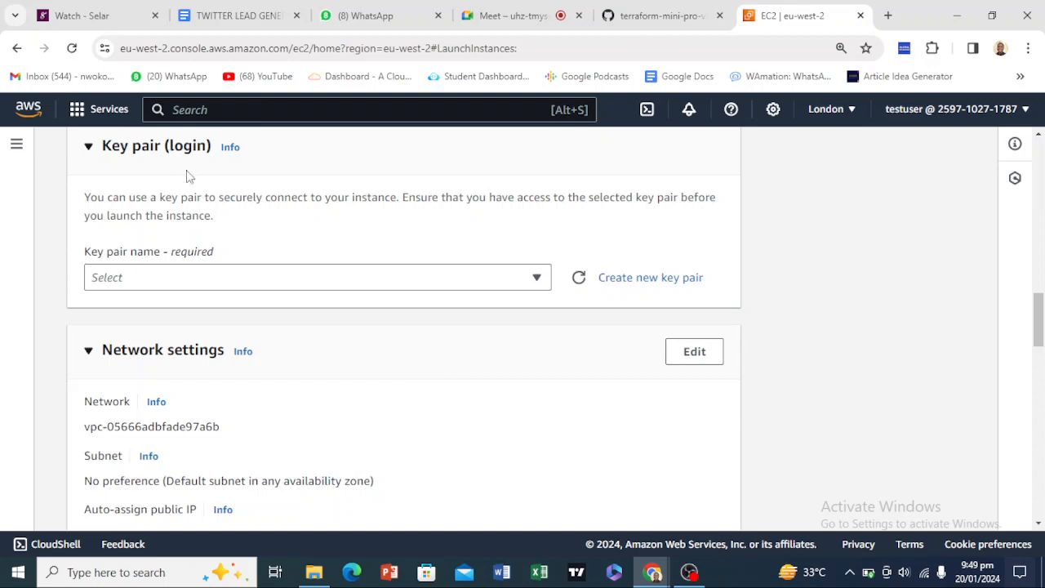
pyautogui.click(372, 284)
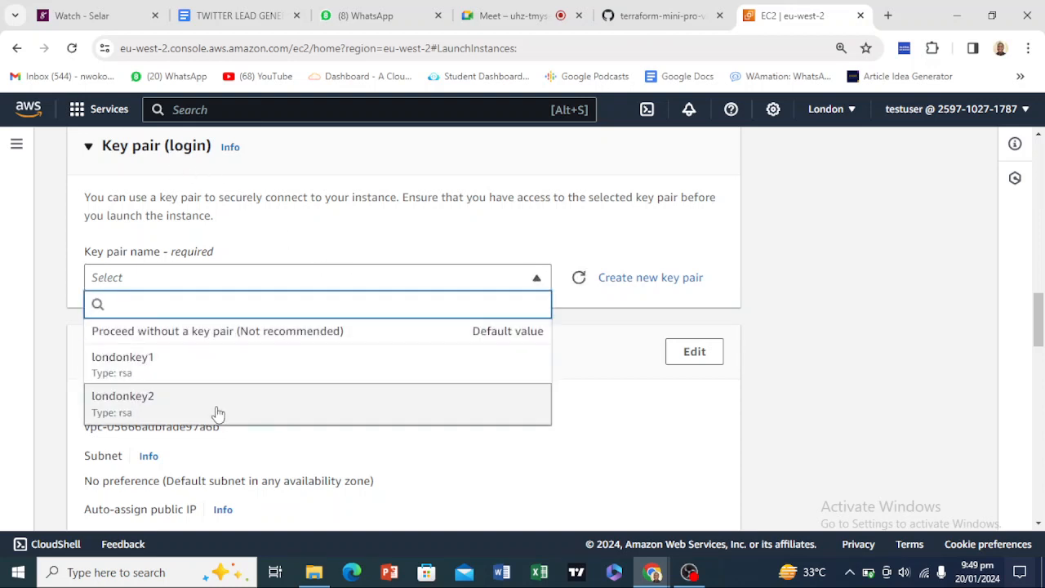
pyautogui.click(268, 410)
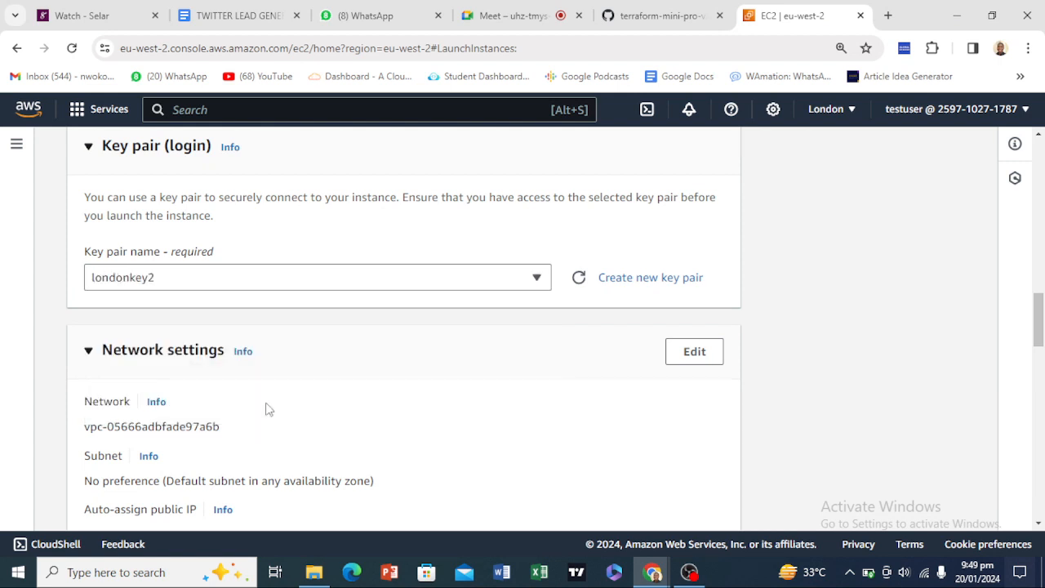
pyautogui.click(329, 288)
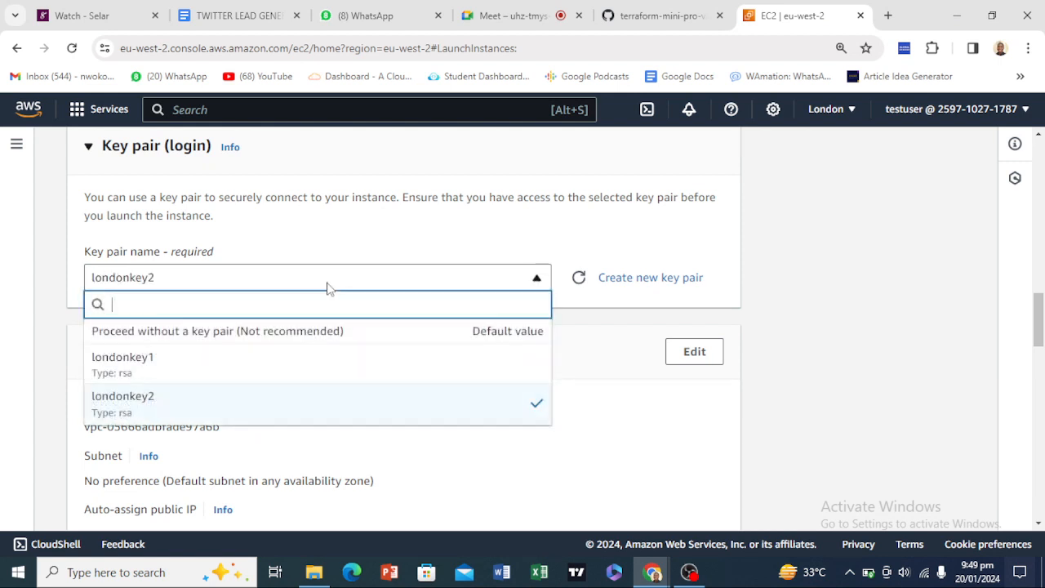
pyautogui.click(250, 430)
# Open the network settings for editing and set auto-assign public IP to Enable
pyautogui.scroll(-3, 312, 356)
pyautogui.scroll(2, 312, 356)
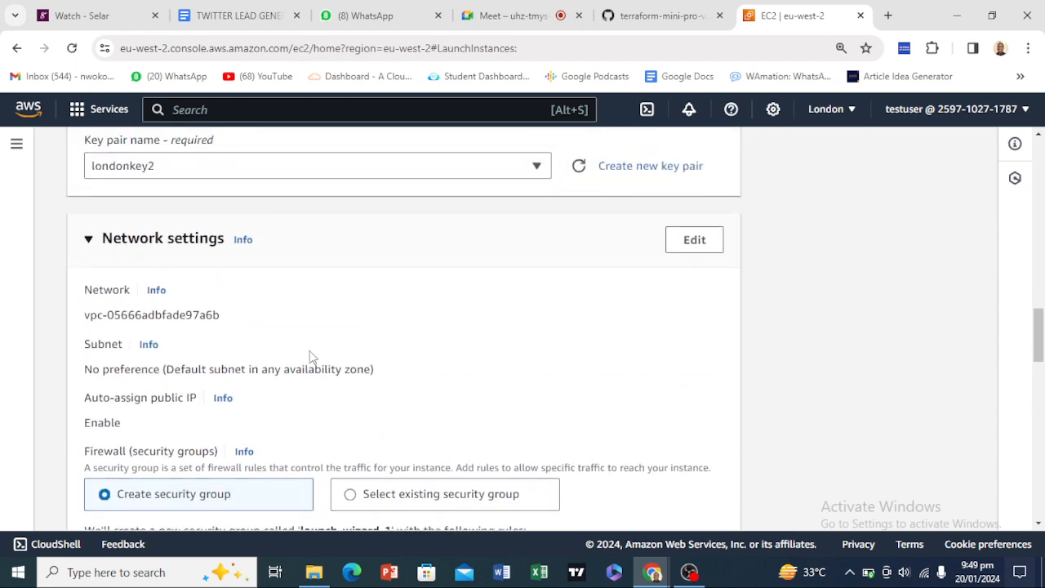
pyautogui.click(710, 242)
pyautogui.scroll(-1, 496, 330)
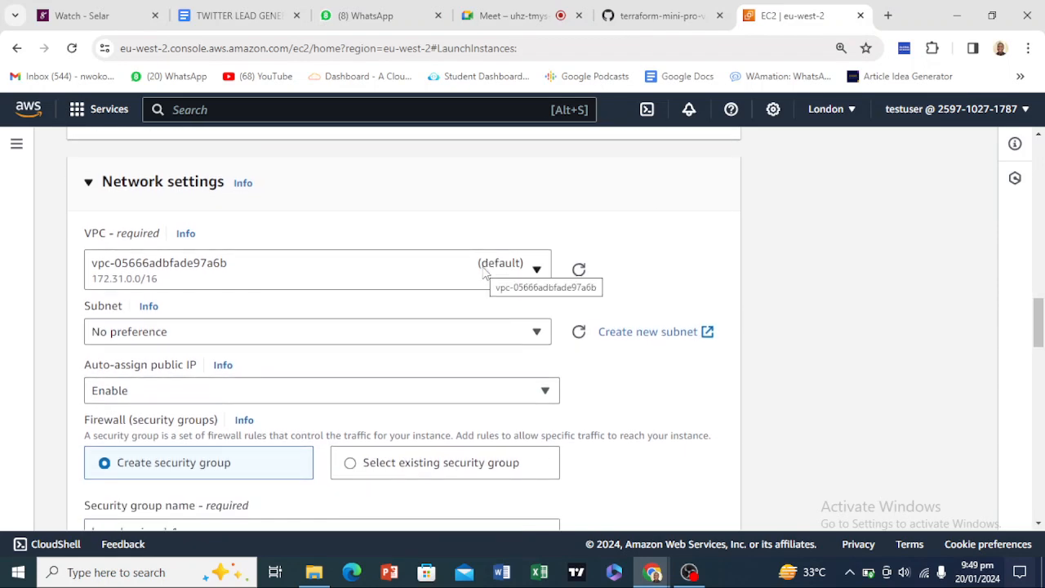
pyautogui.scroll(-2, 458, 368)
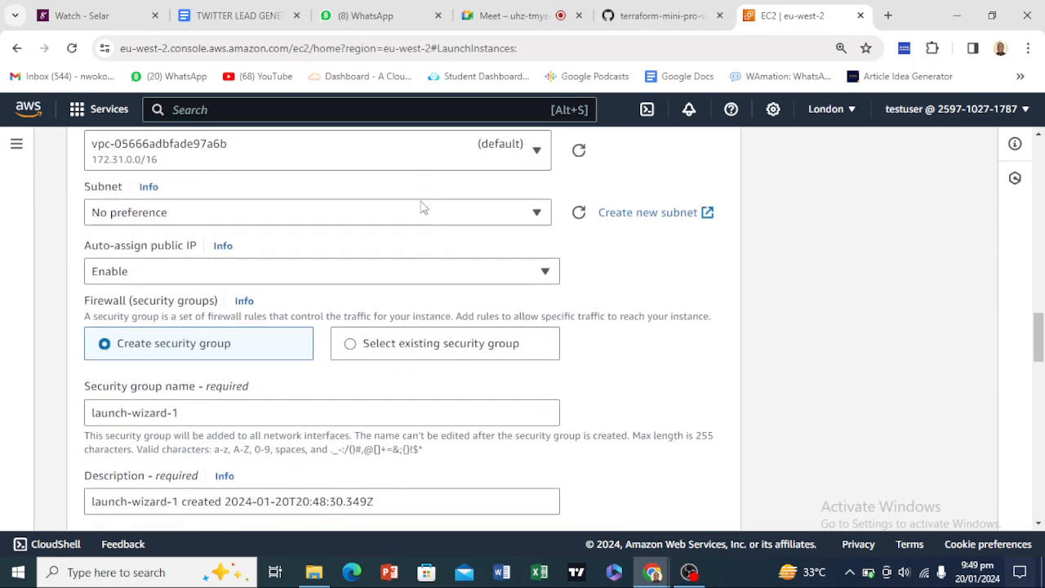
pyautogui.click(410, 279)
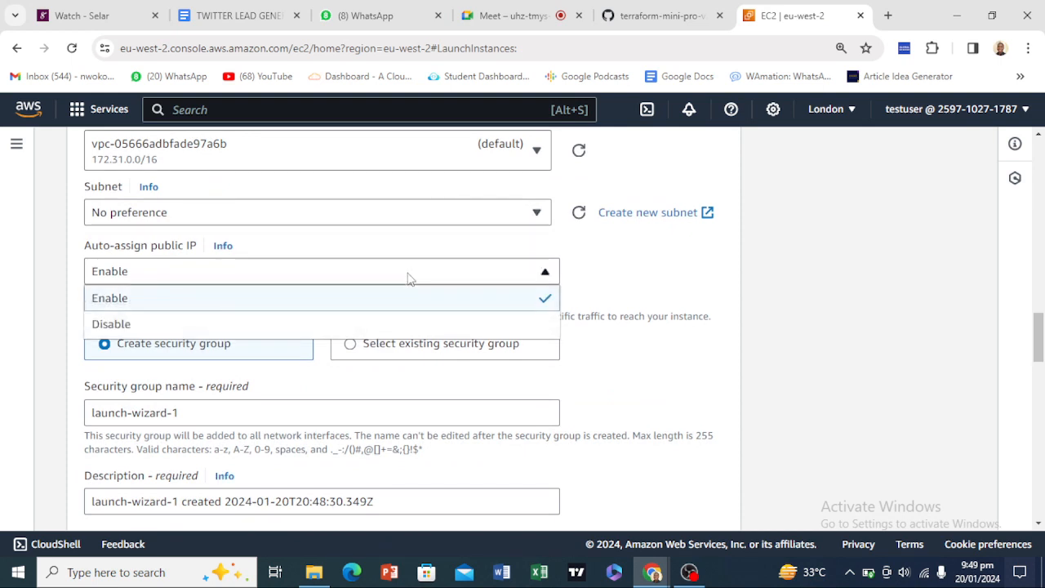
pyautogui.click(373, 305)
pyautogui.scroll(-1, 624, 329)
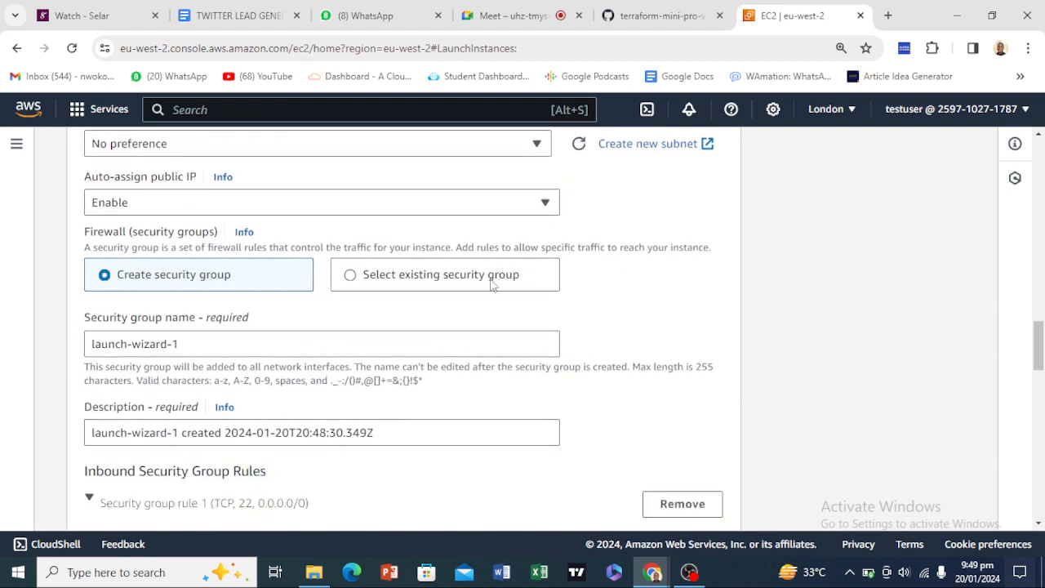
# Switch the firewall to an existing security group and assign public-sg to the instance
pyautogui.click(492, 283)
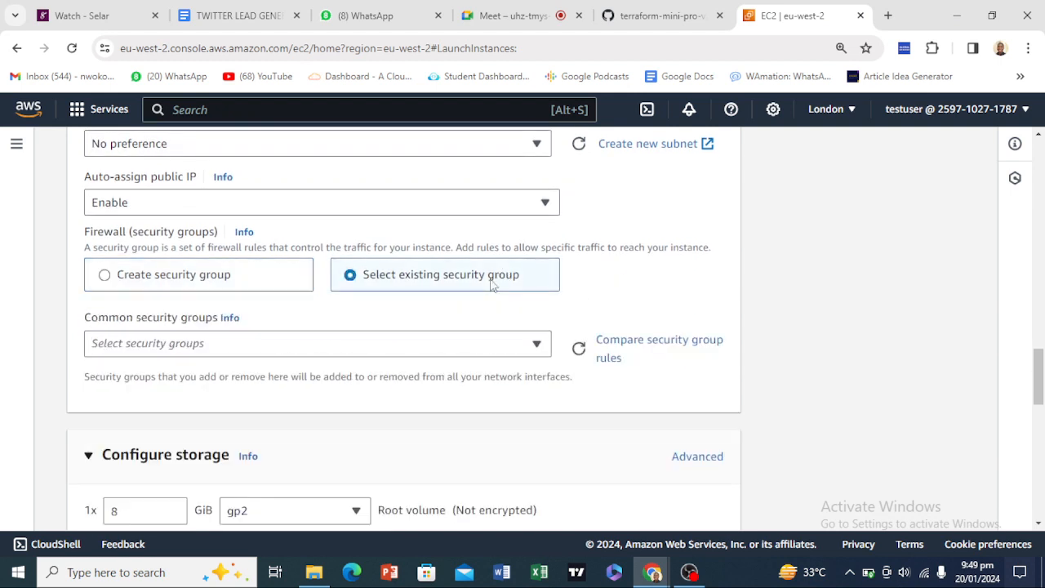
pyautogui.scroll(-1, 409, 412)
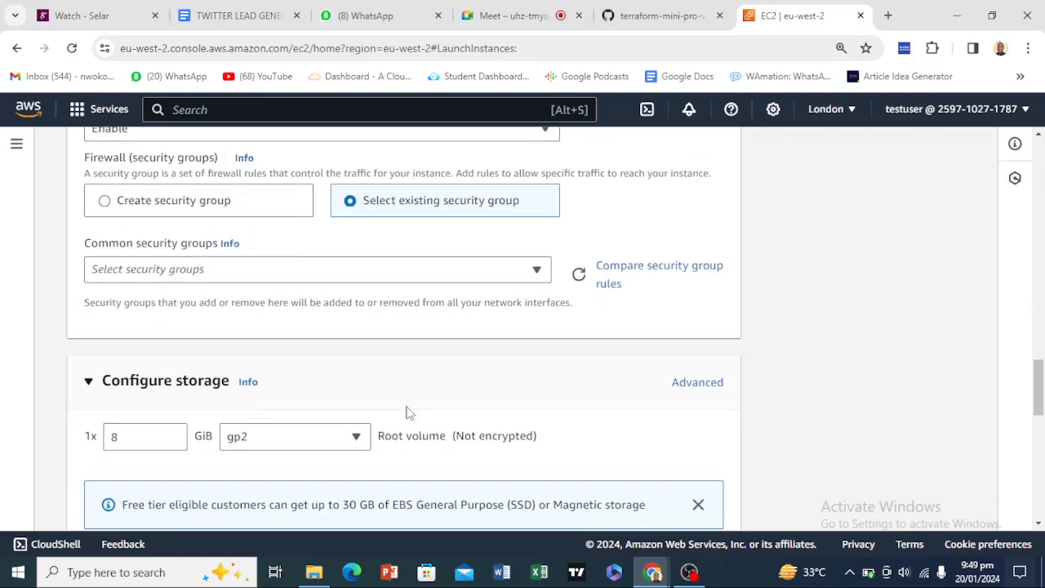
pyautogui.click(452, 274)
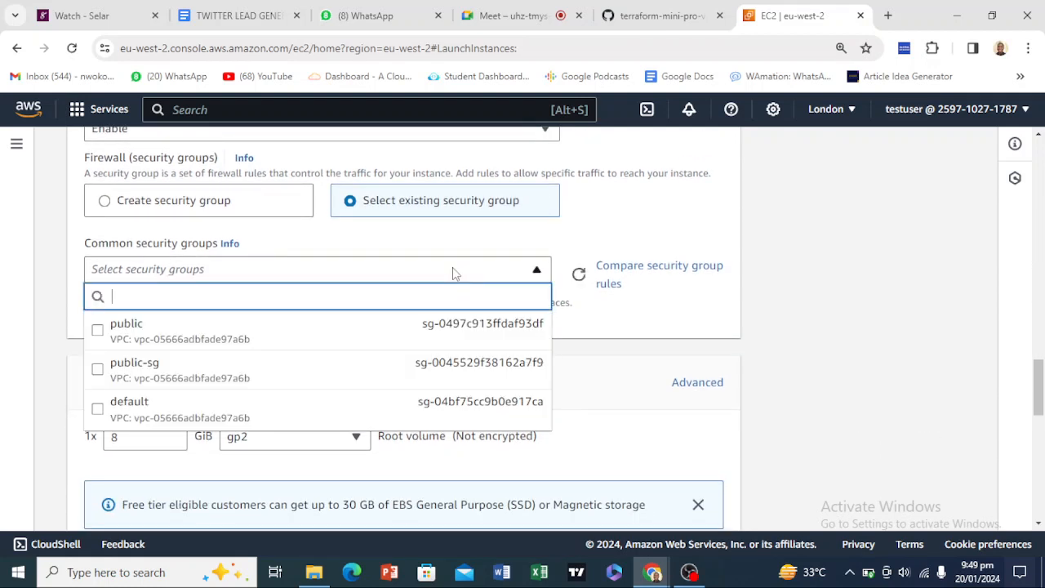
pyautogui.click(381, 374)
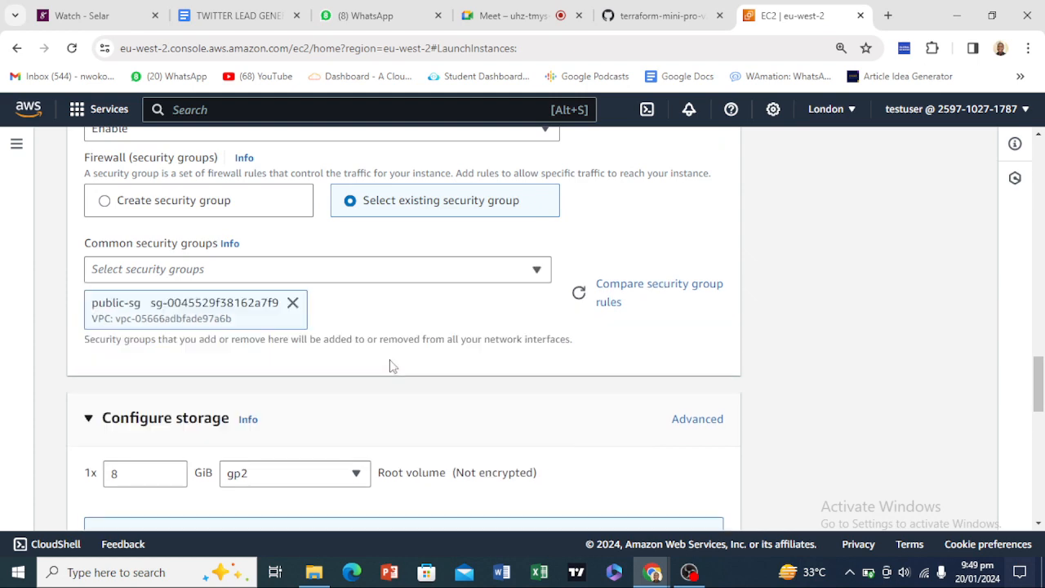
# Review the storage settings and launch summary, and launch the single web-server instance
pyautogui.scroll(-5, 482, 372)
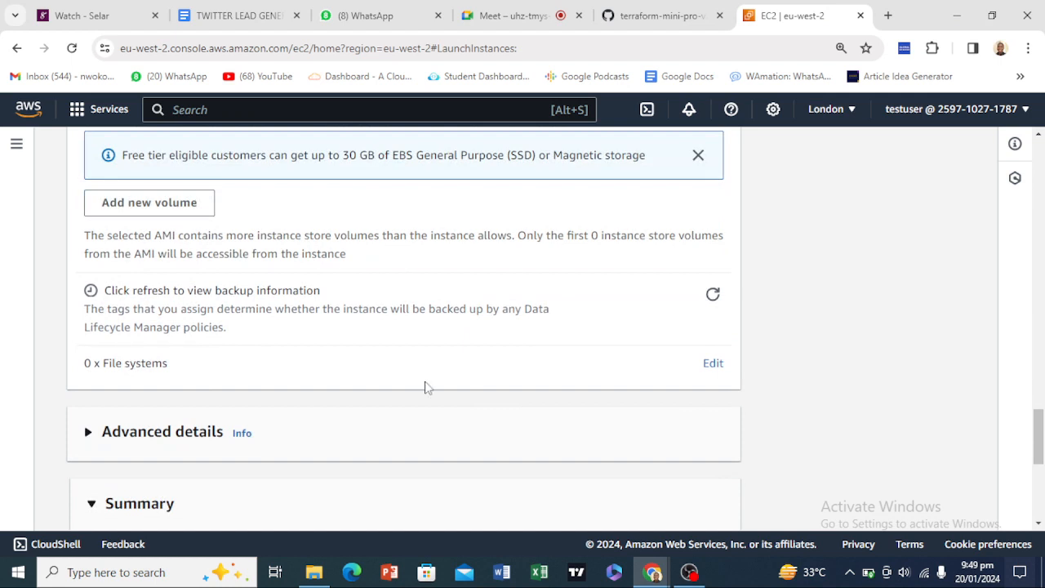
pyautogui.scroll(-5, 425, 387)
pyautogui.scroll(1, 408, 385)
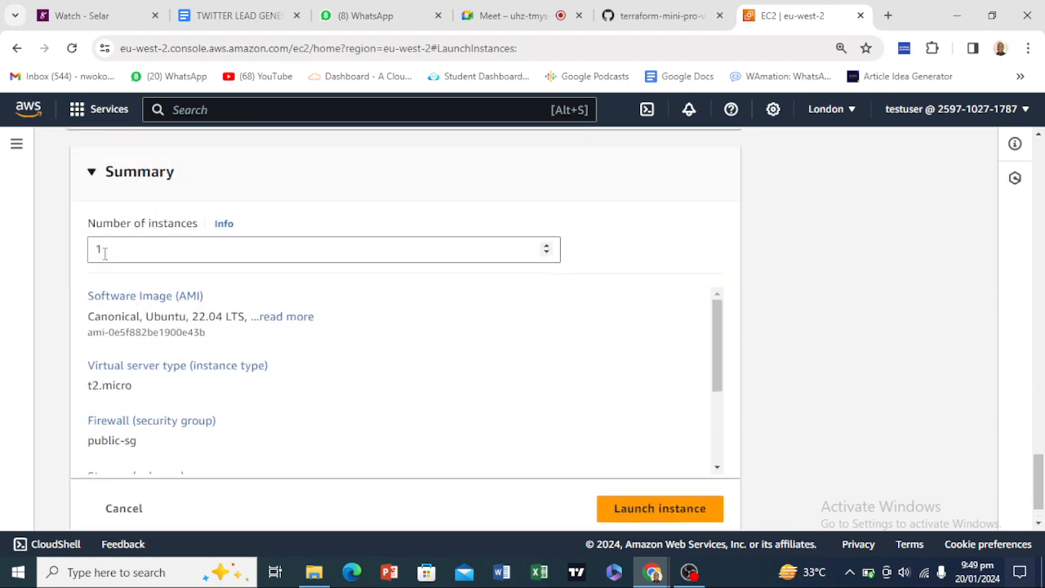
pyautogui.scroll(-3, 306, 400)
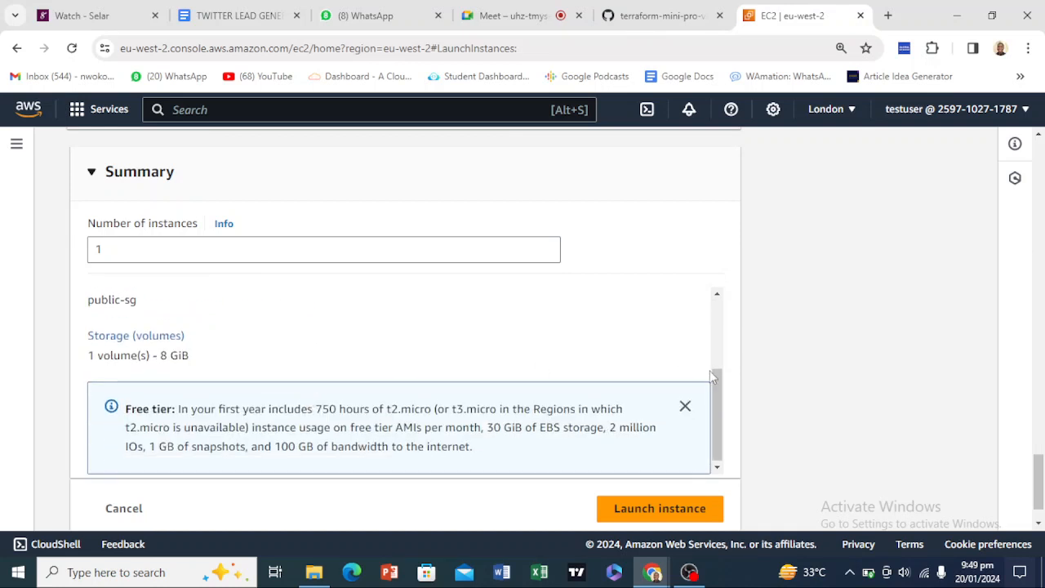
pyautogui.scroll(-1, 881, 348)
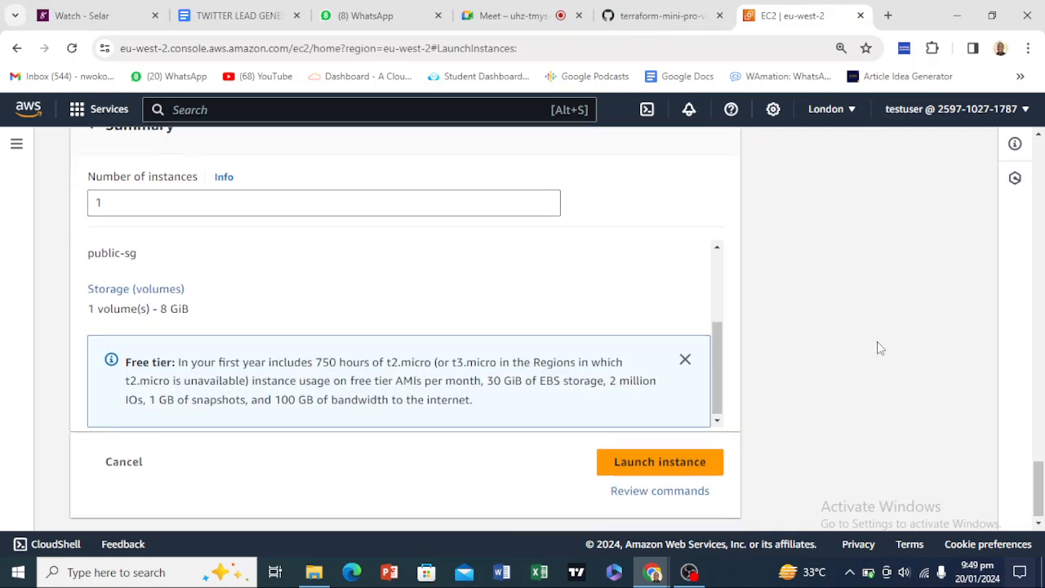
pyautogui.click(671, 464)
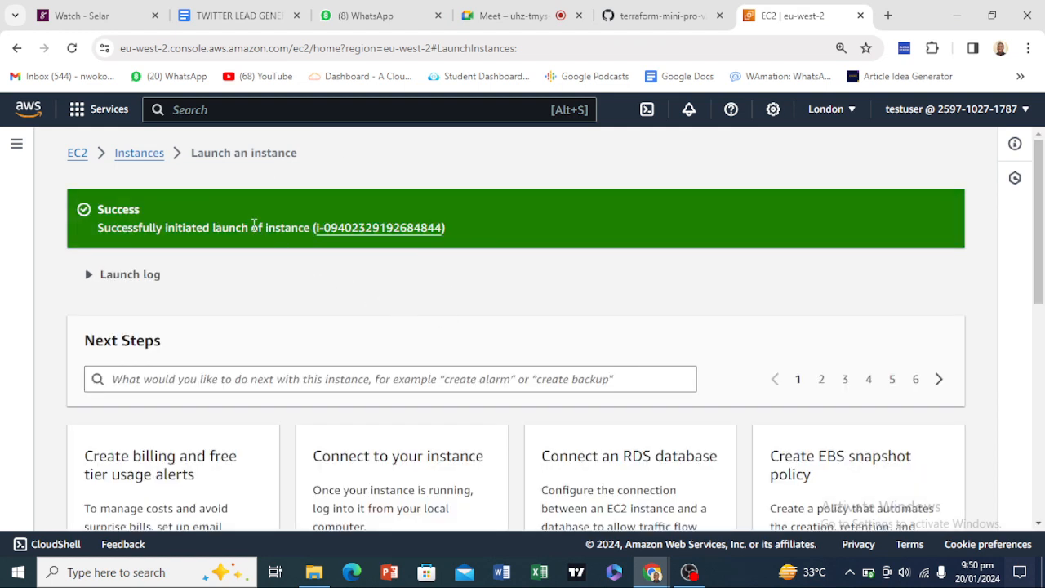
# Return to the instances list and refresh it to check the state of the web-server instance
pyautogui.click(140, 154)
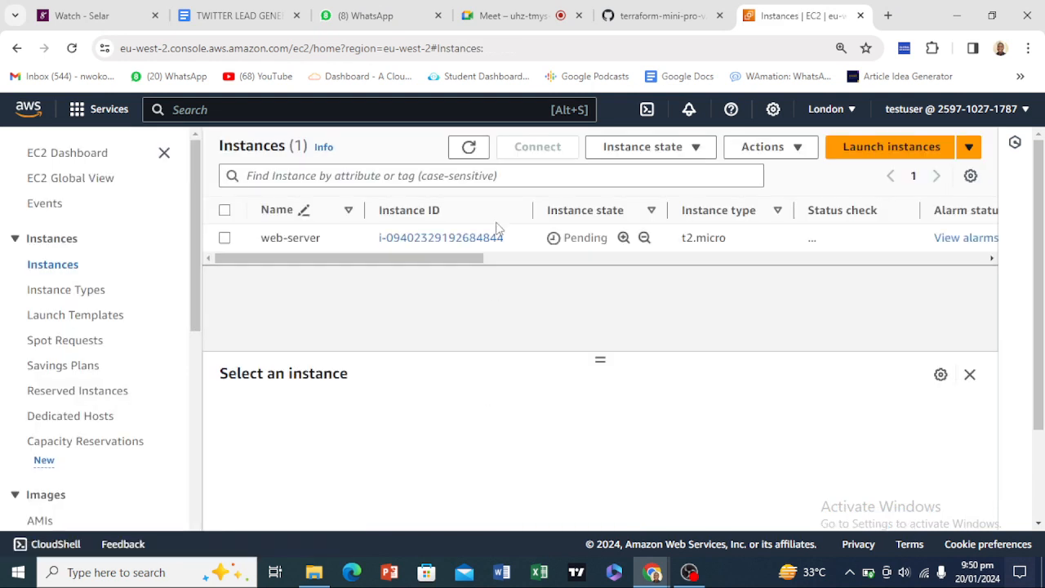
pyautogui.click(480, 154)
pyautogui.click(479, 149)
pyautogui.click(473, 151)
pyautogui.click(468, 147)
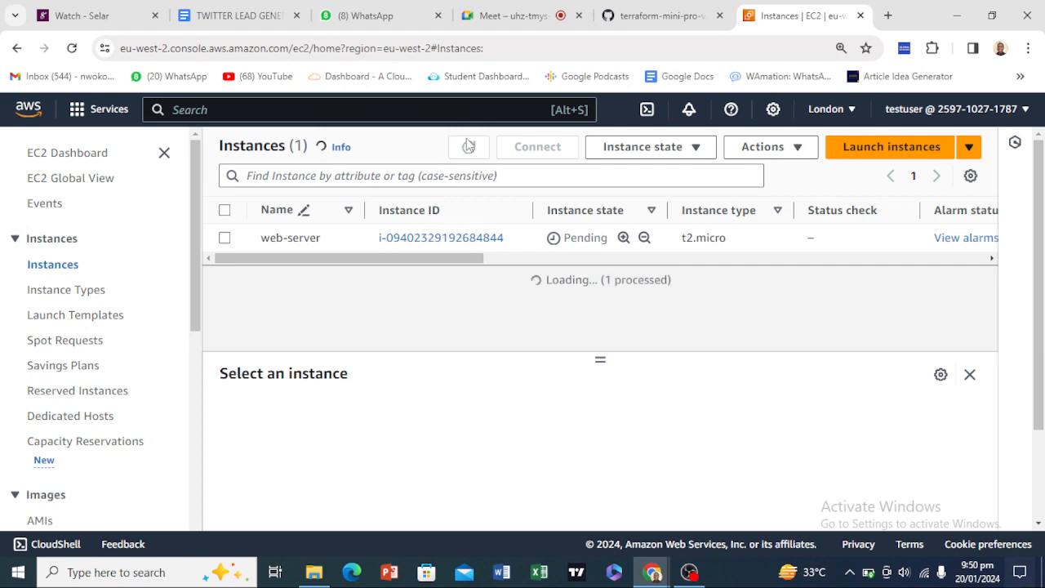
# Examine the web-server instance's summary, including its addresses, state and network details, and return to the instances list
pyautogui.click(441, 238)
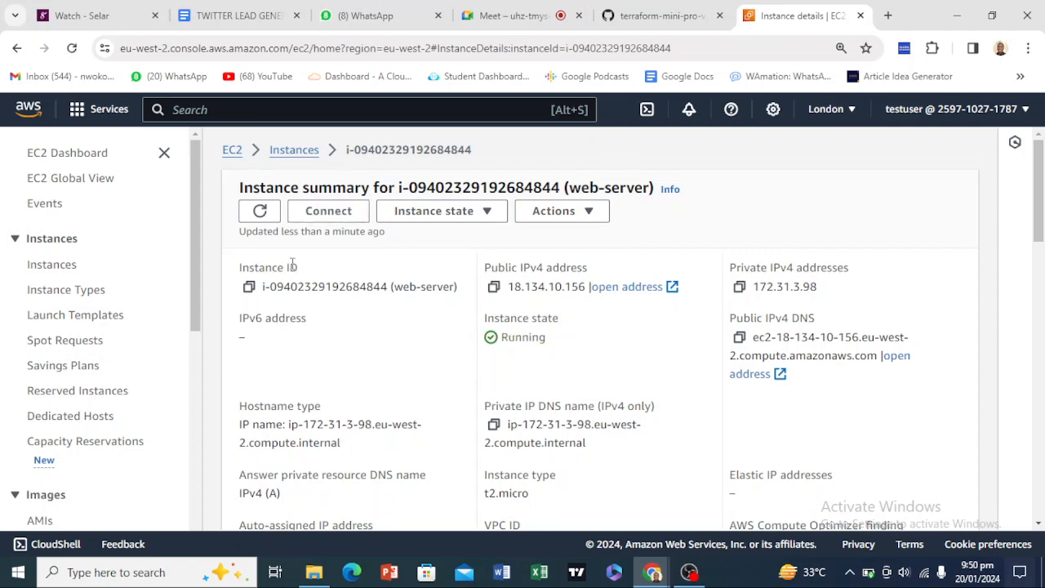
pyautogui.scroll(-1, 554, 327)
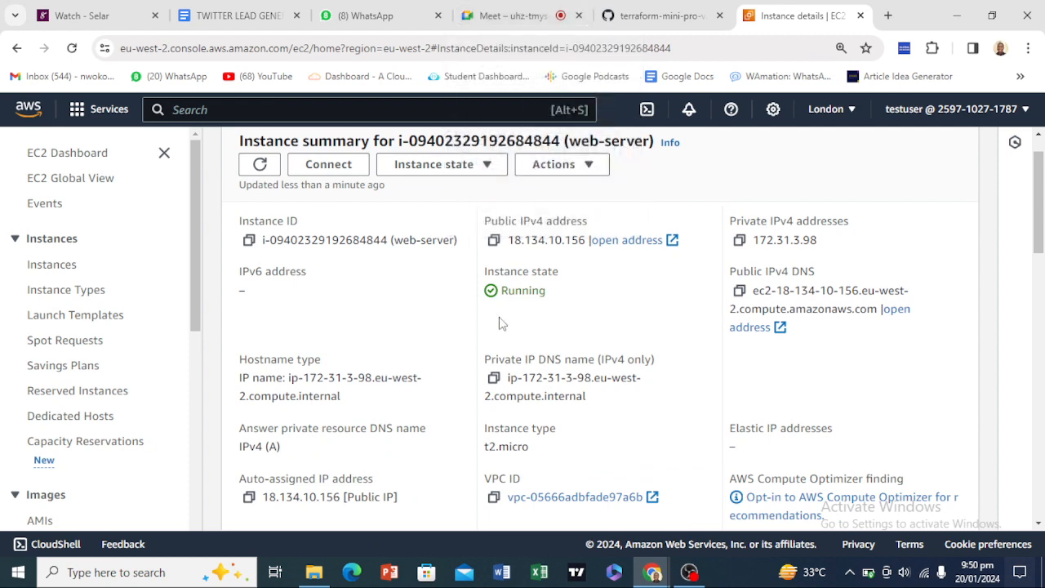
pyautogui.scroll(-3, 501, 325)
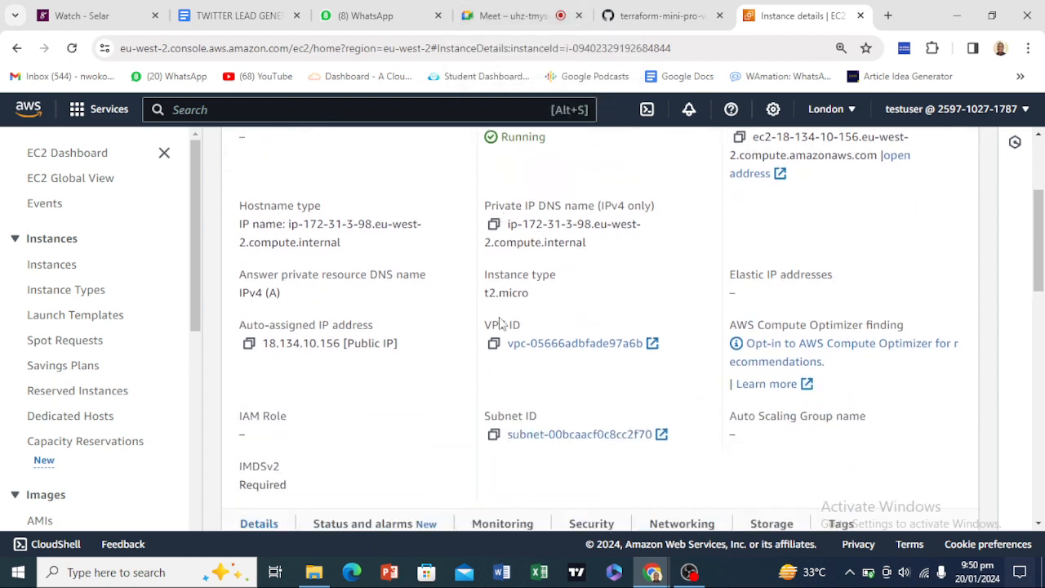
pyautogui.scroll(-3, 501, 324)
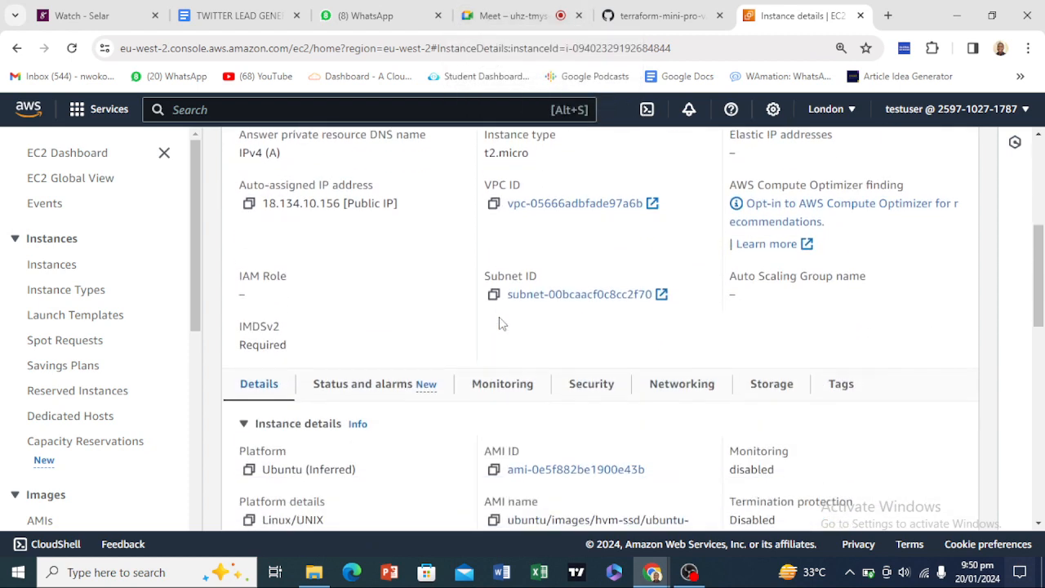
pyautogui.scroll(5, 502, 324)
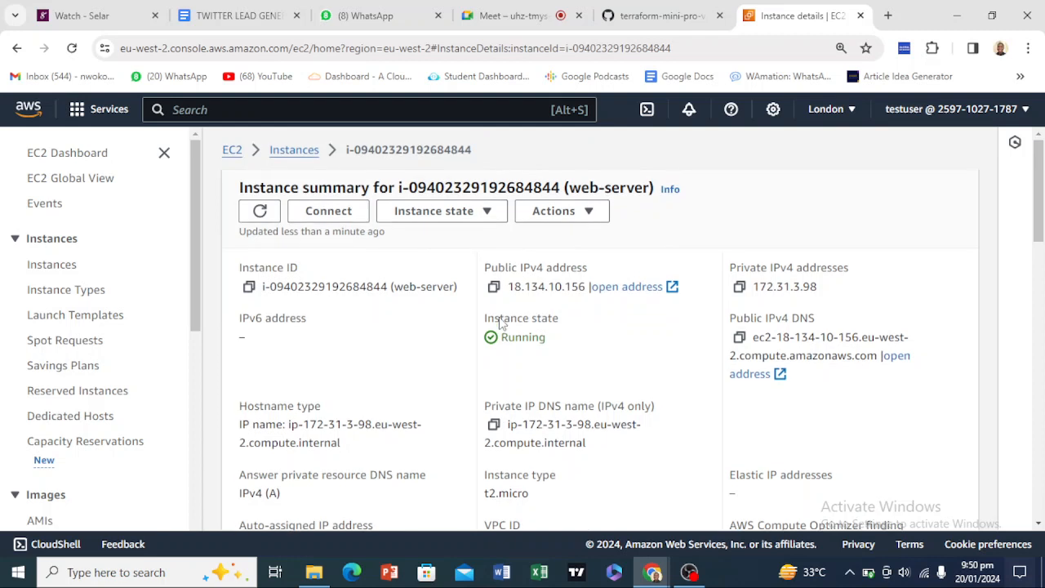
pyautogui.click(294, 150)
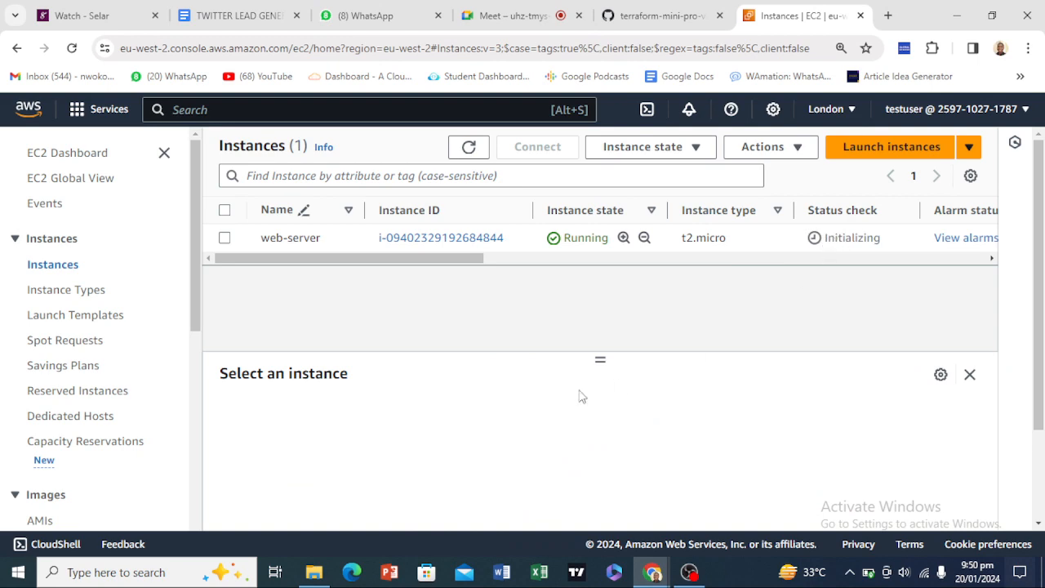
# Return to the EC2 instances list and refresh it to check web-server's status checks
pyautogui.click(689, 571)
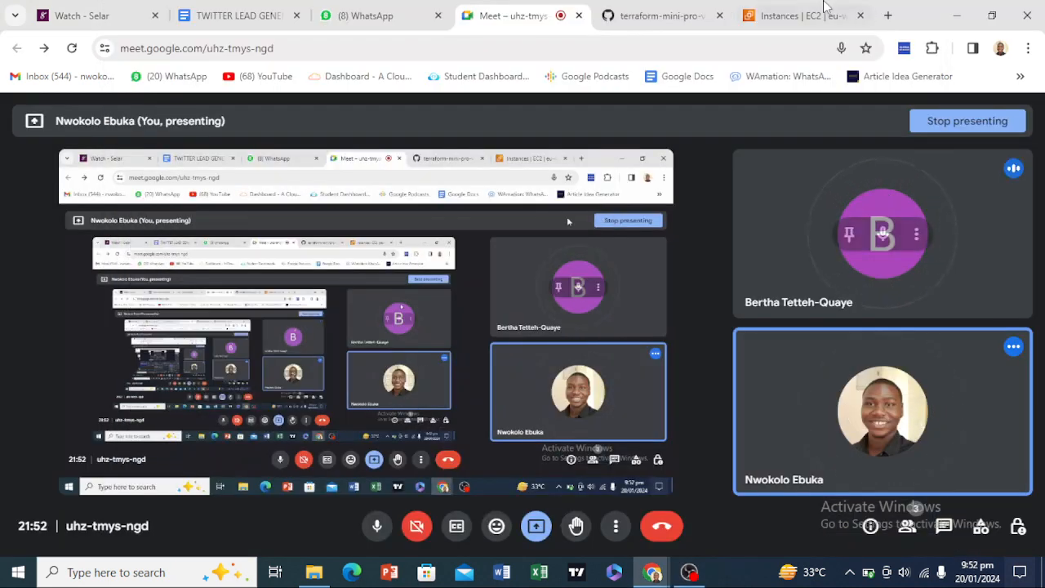
pyautogui.click(824, 11)
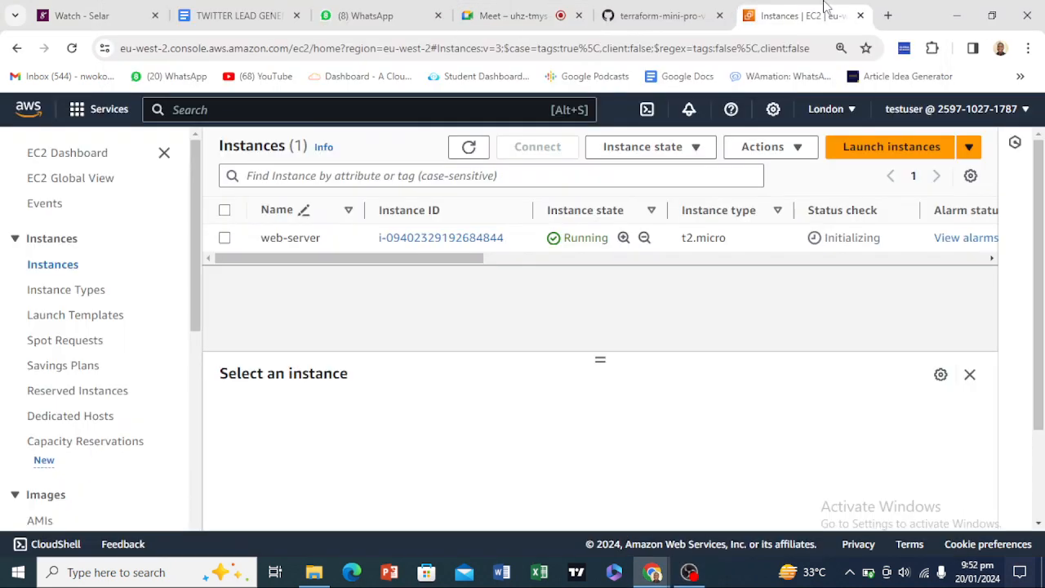
pyautogui.click(473, 153)
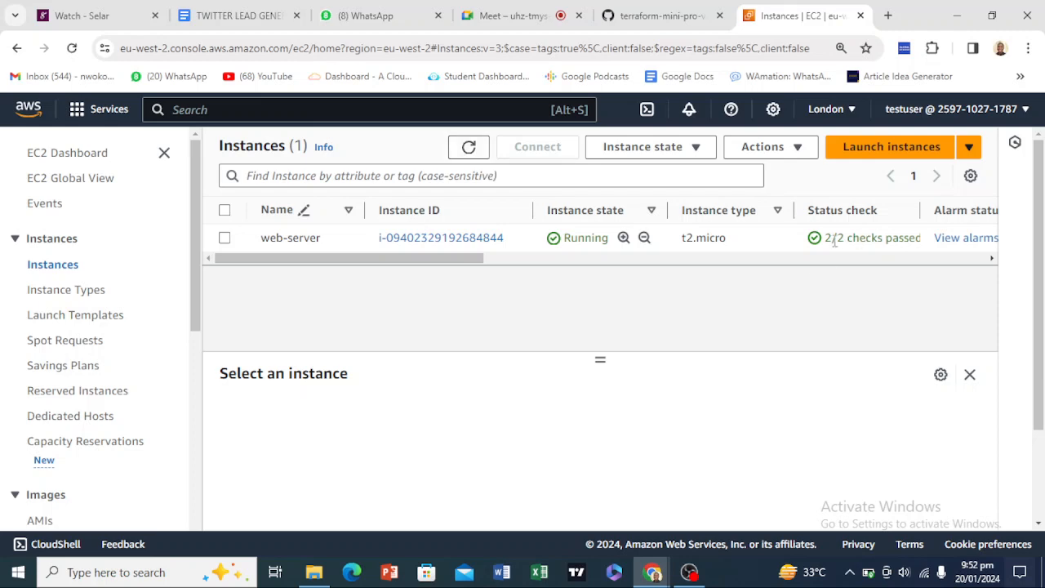
# Open the web-server instance's details and review its networking, platform, AMI and assigned key pair information
pyautogui.click(494, 246)
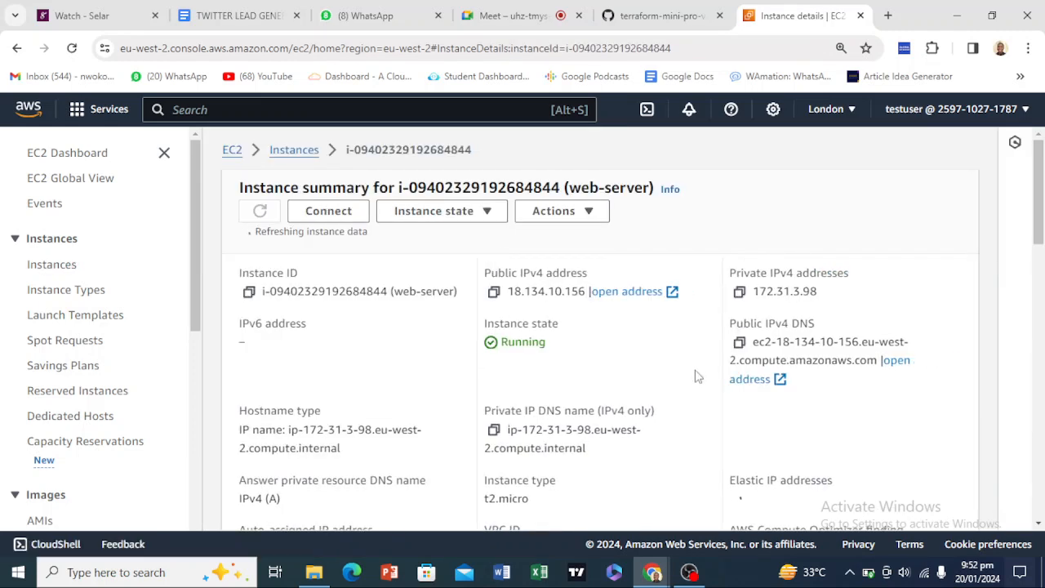
pyautogui.scroll(-2, 697, 376)
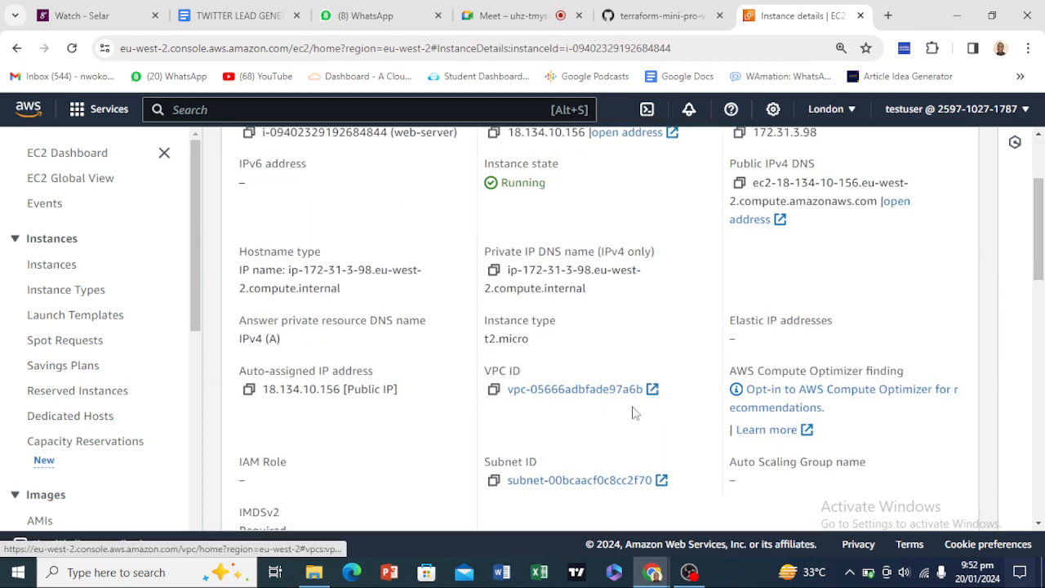
pyautogui.scroll(-3, 633, 413)
pyautogui.scroll(-2, 634, 412)
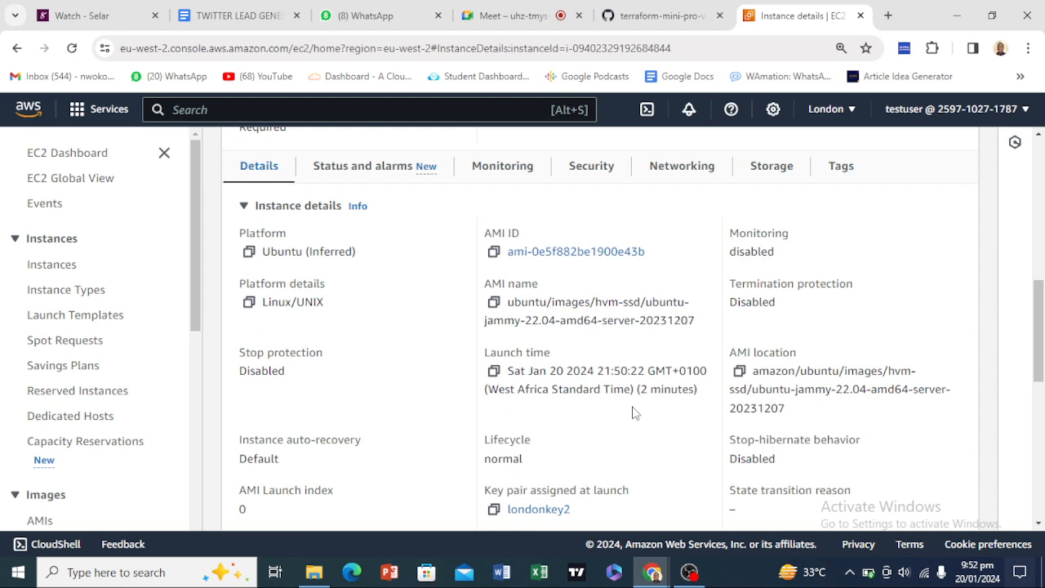
pyautogui.scroll(-4, 634, 412)
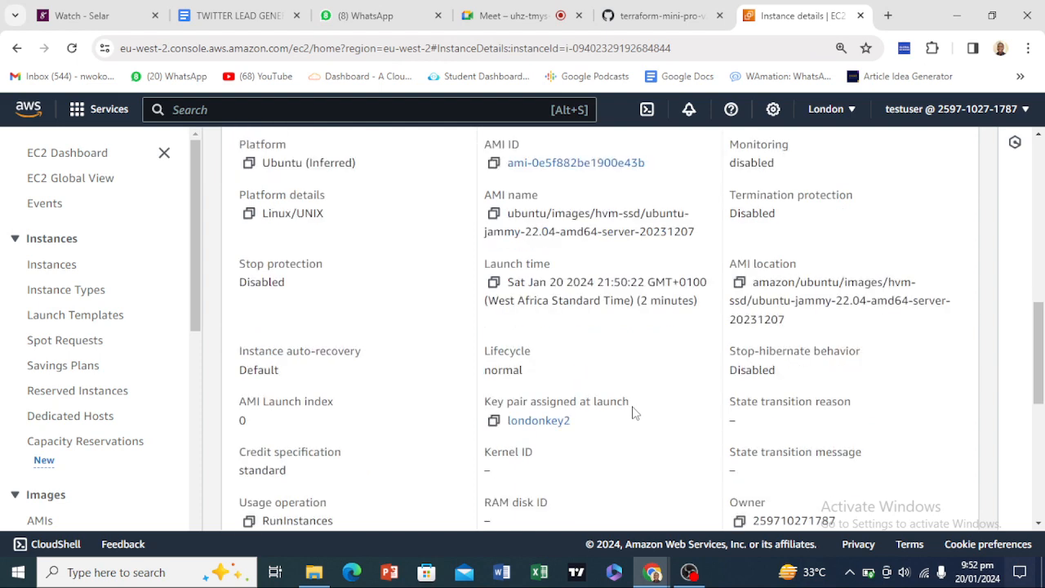
pyautogui.scroll(3, 634, 412)
pyautogui.scroll(7, 634, 412)
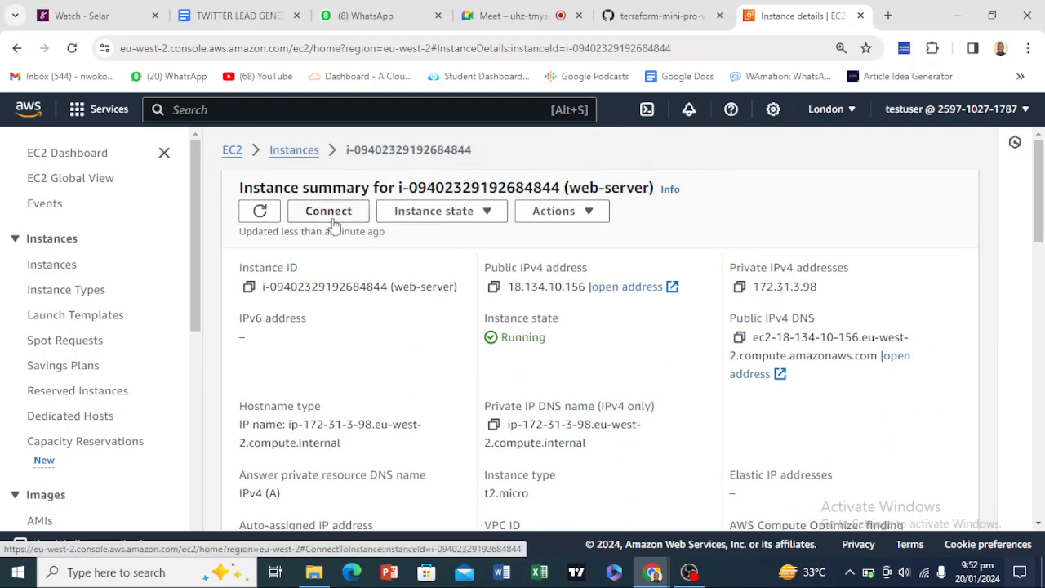
# Open the connection options for web-server and examine the SSH client instructions, including the example ssh command with londonkey2.pem
pyautogui.click(329, 214)
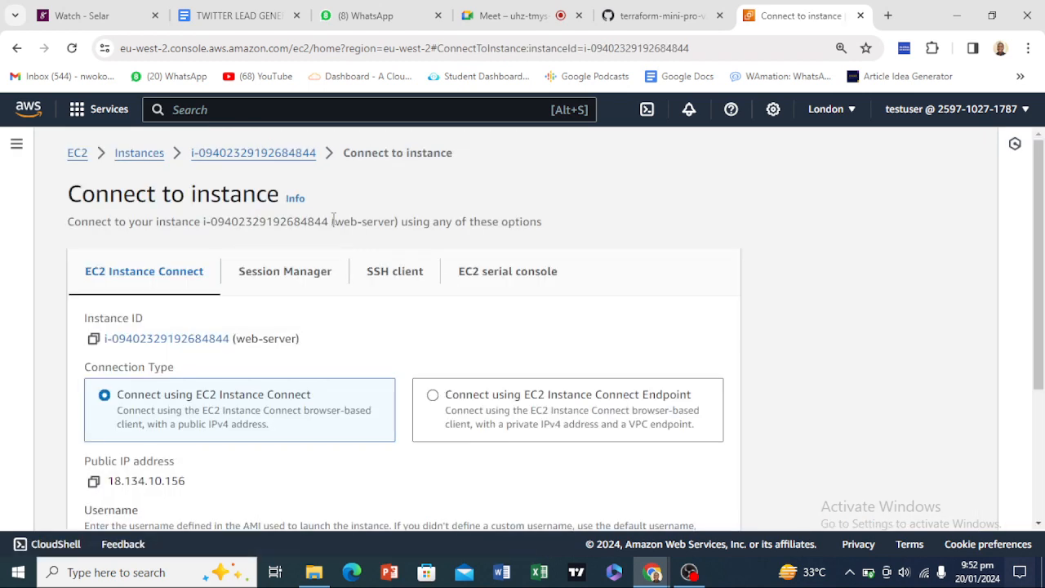
pyautogui.scroll(-2, 439, 314)
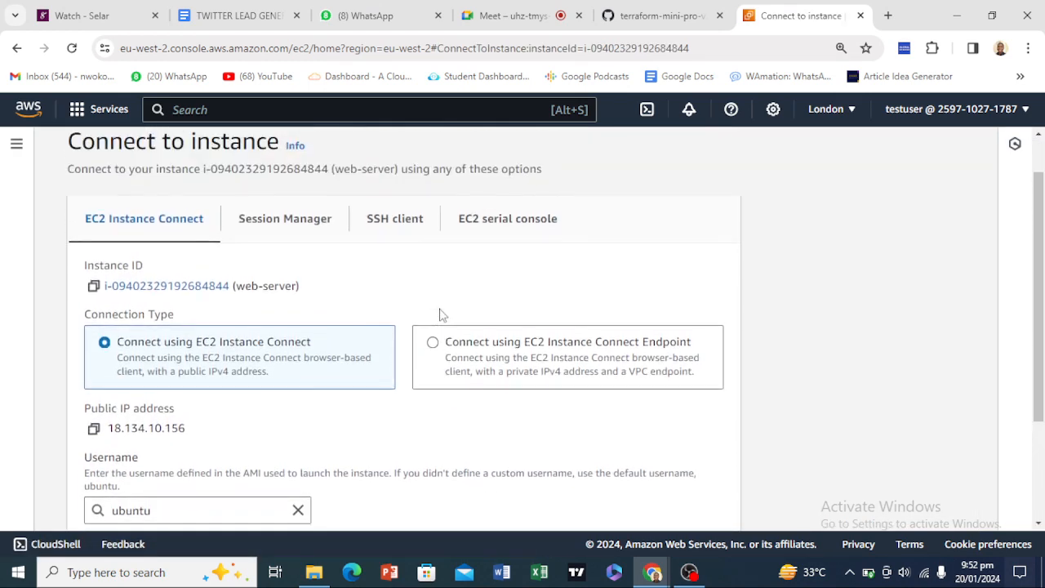
pyautogui.click(388, 219)
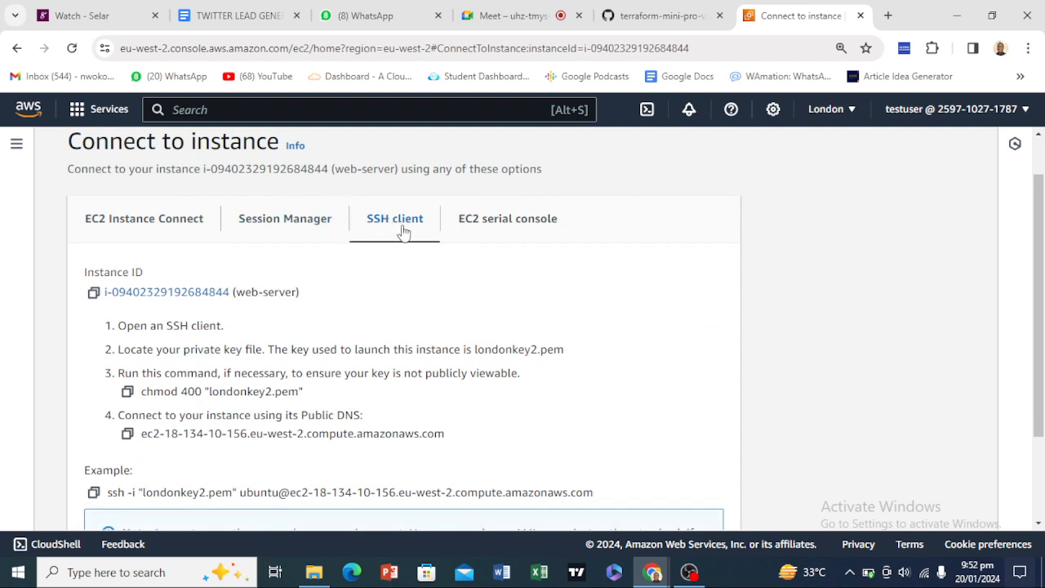
pyautogui.scroll(-2, 332, 308)
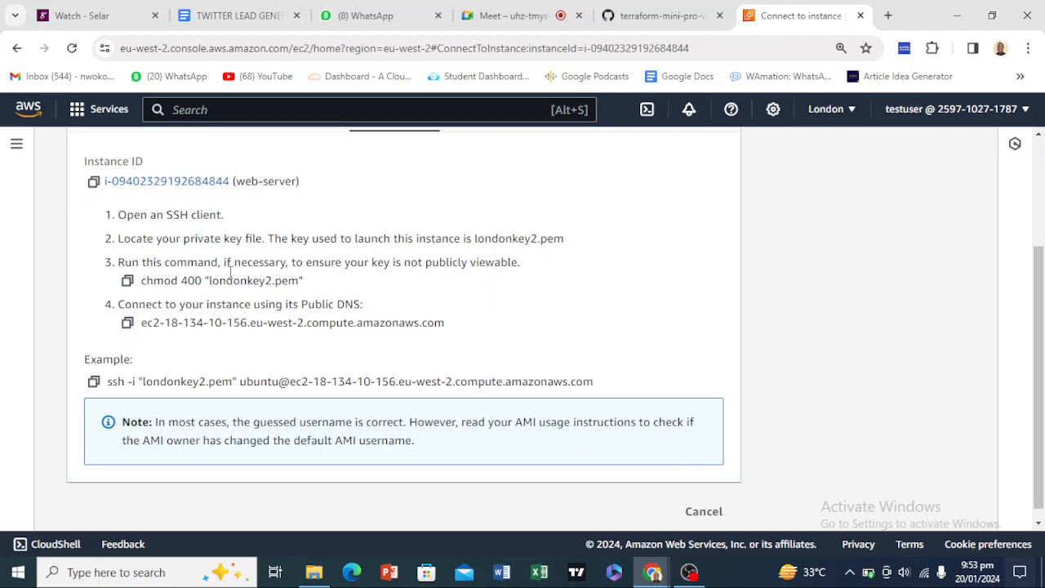
pyautogui.scroll(2, 300, 302)
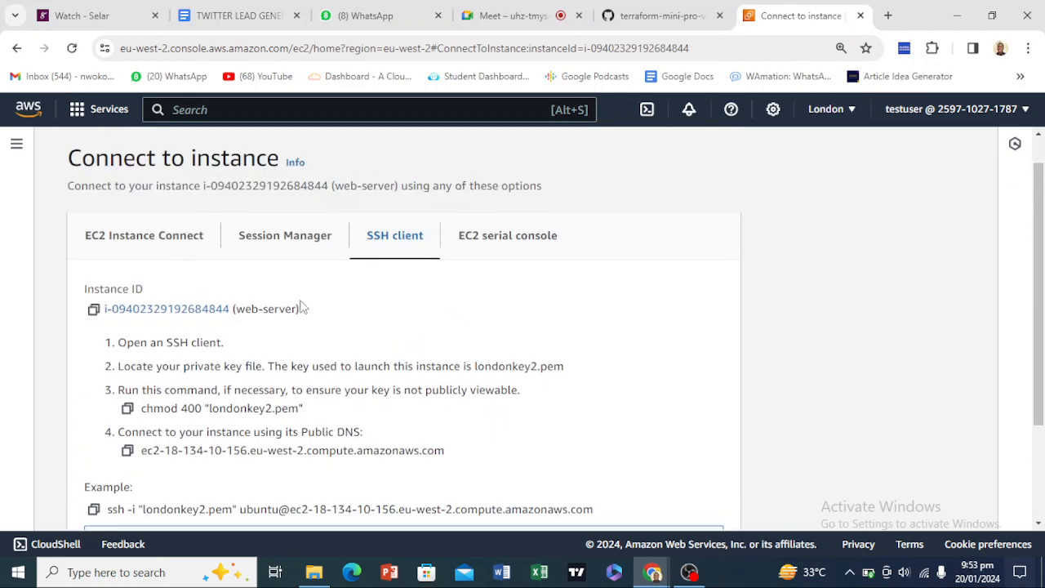
pyautogui.scroll(-1, 302, 306)
pyautogui.scroll(-1, 300, 305)
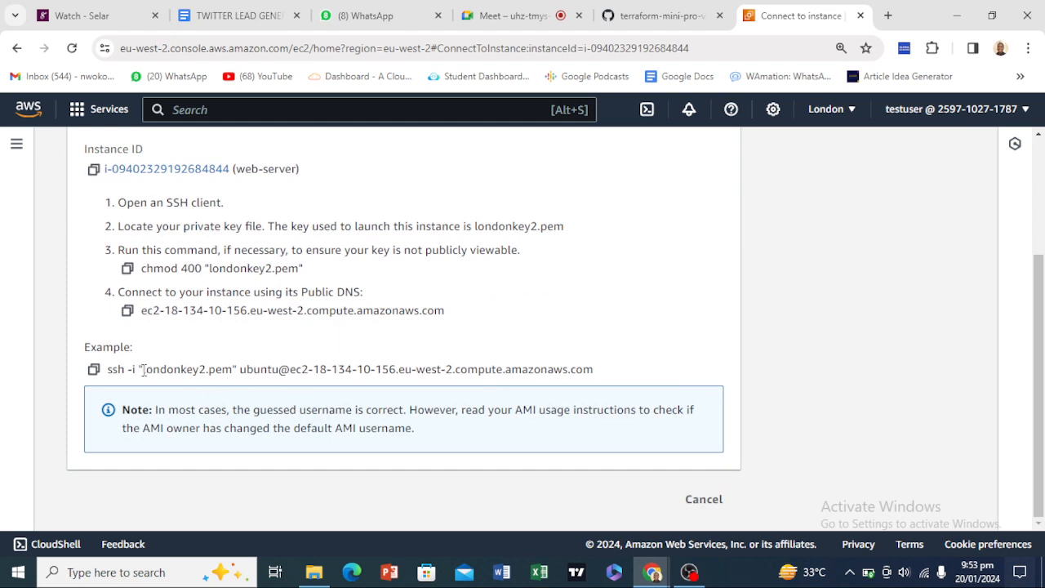
pyautogui.moveTo(143, 369); pyautogui.dragTo(235, 370)
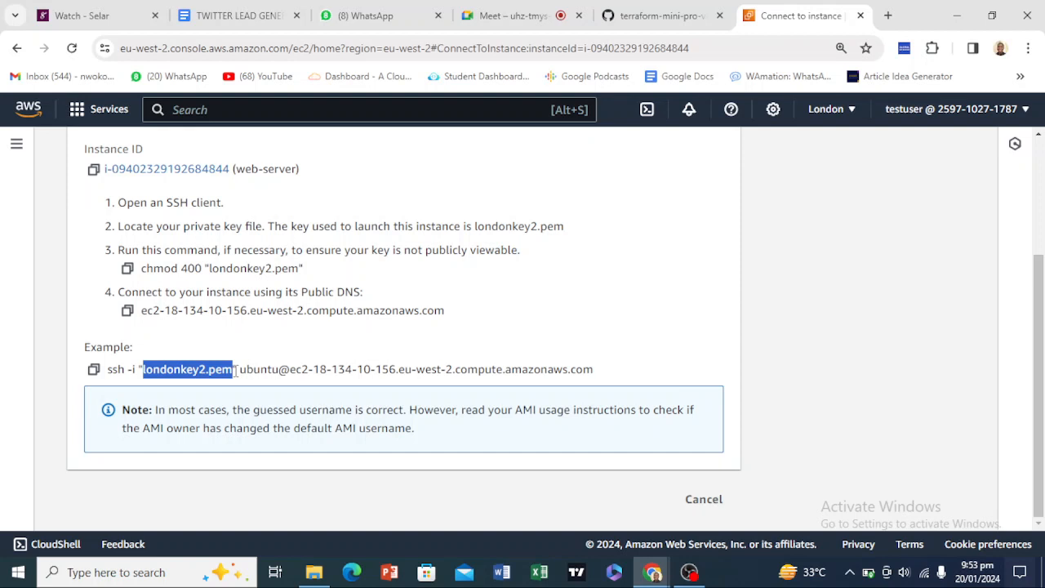
pyautogui.moveTo(107, 369); pyautogui.dragTo(652, 380)
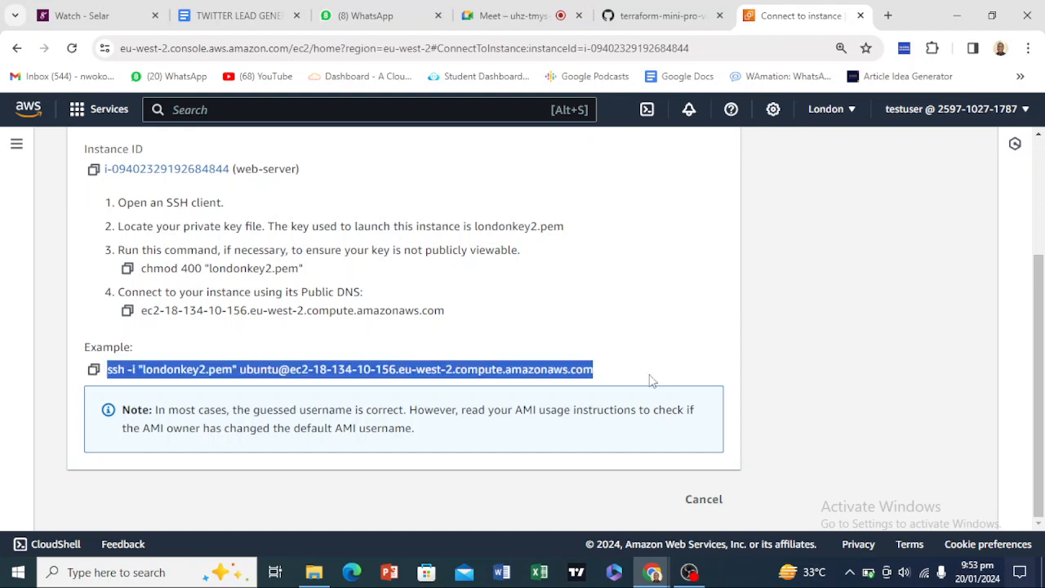
pyautogui.scroll(3, 459, 315)
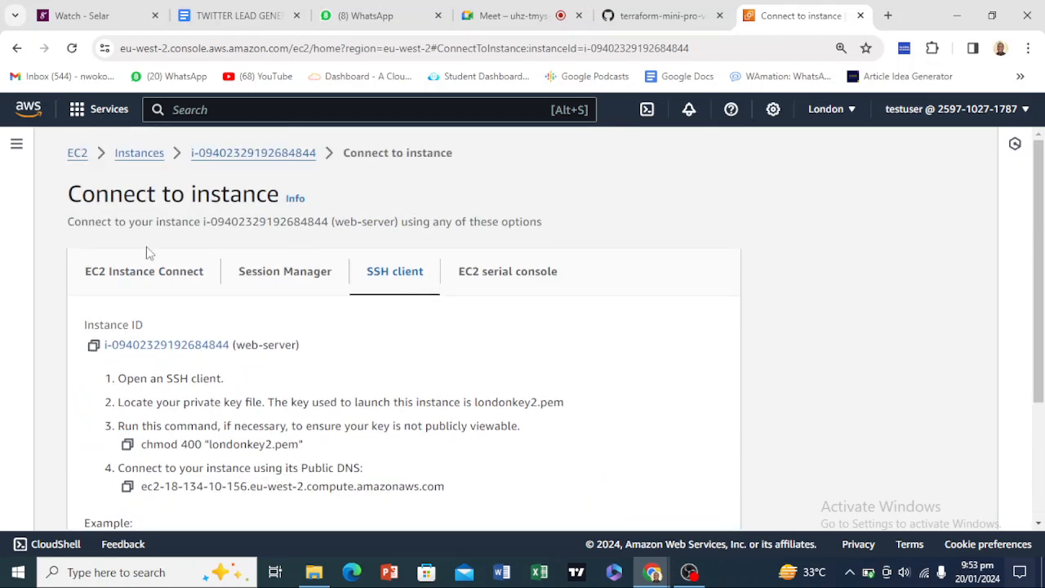
# Connect to web-server through EC2 Instance Connect with the default username ubuntu, and close the instance information pane below the terminal
pyautogui.click(151, 281)
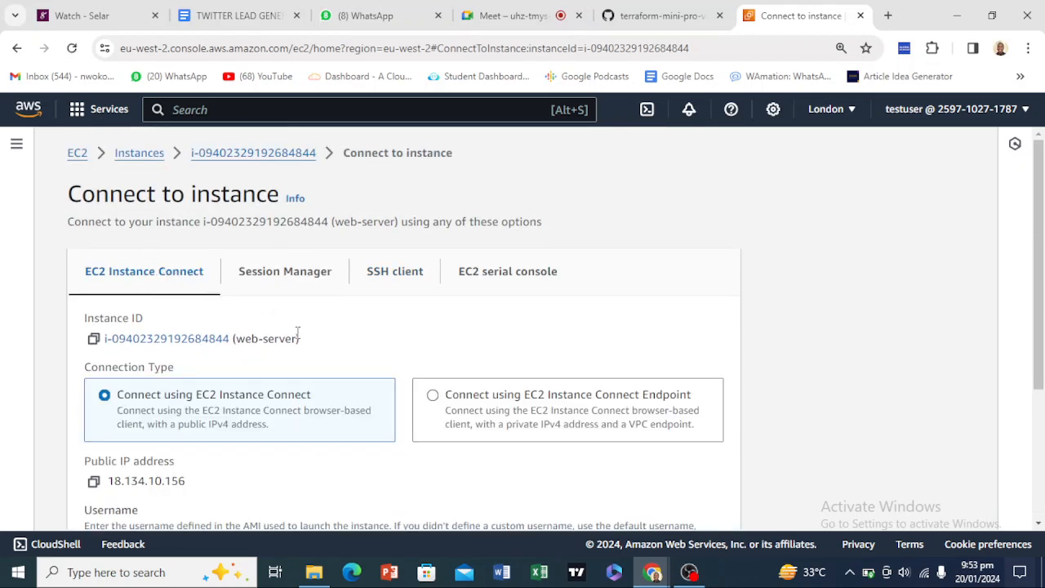
pyautogui.scroll(-3, 308, 364)
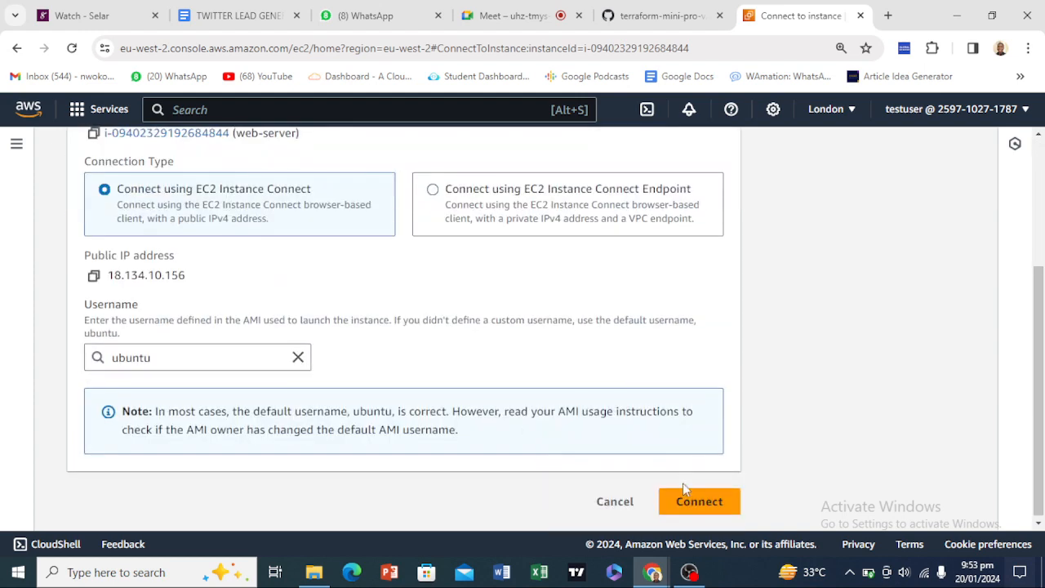
pyautogui.click(687, 502)
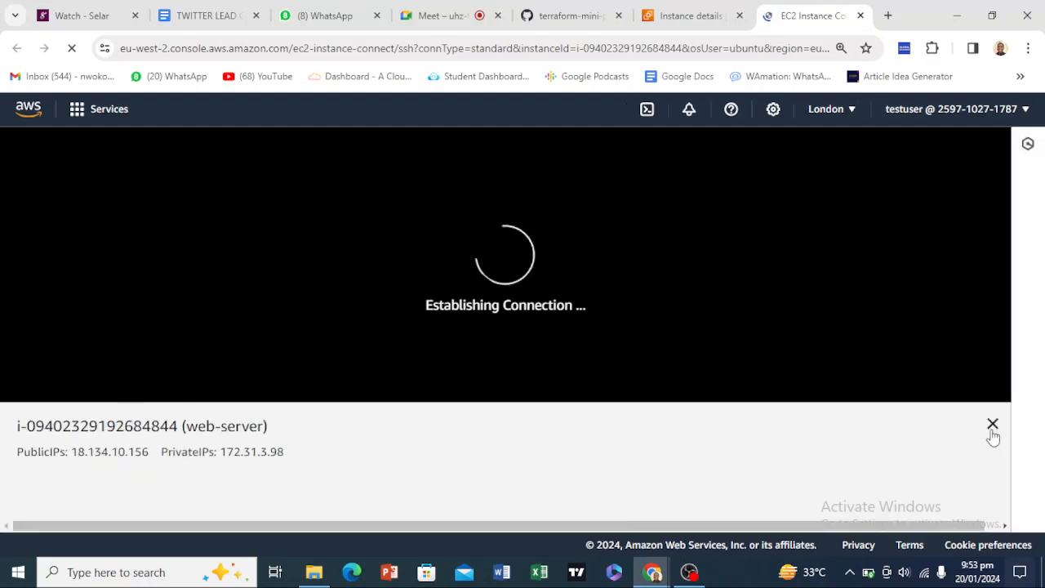
pyautogui.click(991, 426)
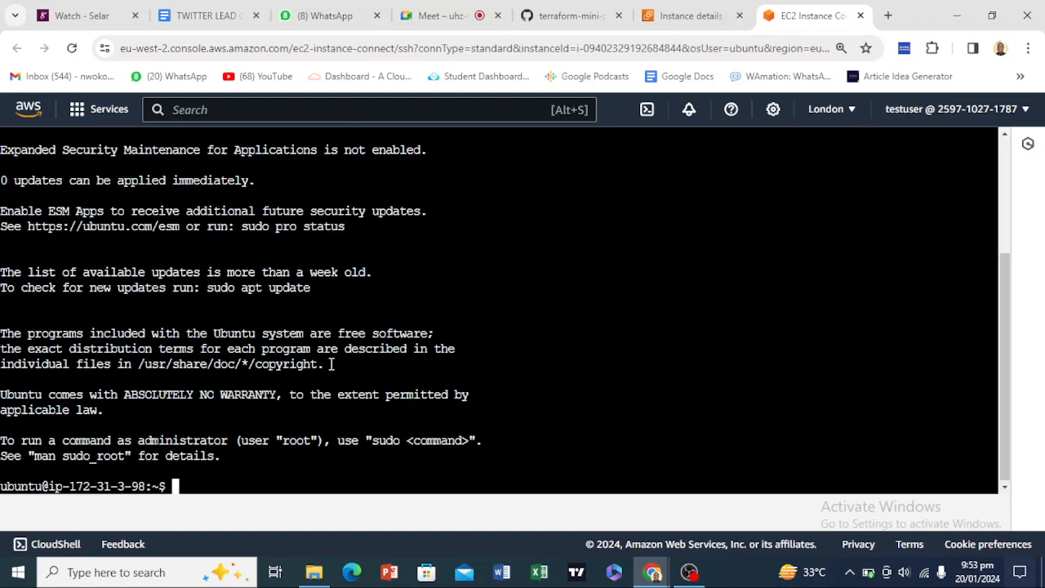
# Clear the terminal and list the home directory's contents with ls, followed by ls -al to include hidden files
pyautogui.write('clear')
pyautogui.press('Return')
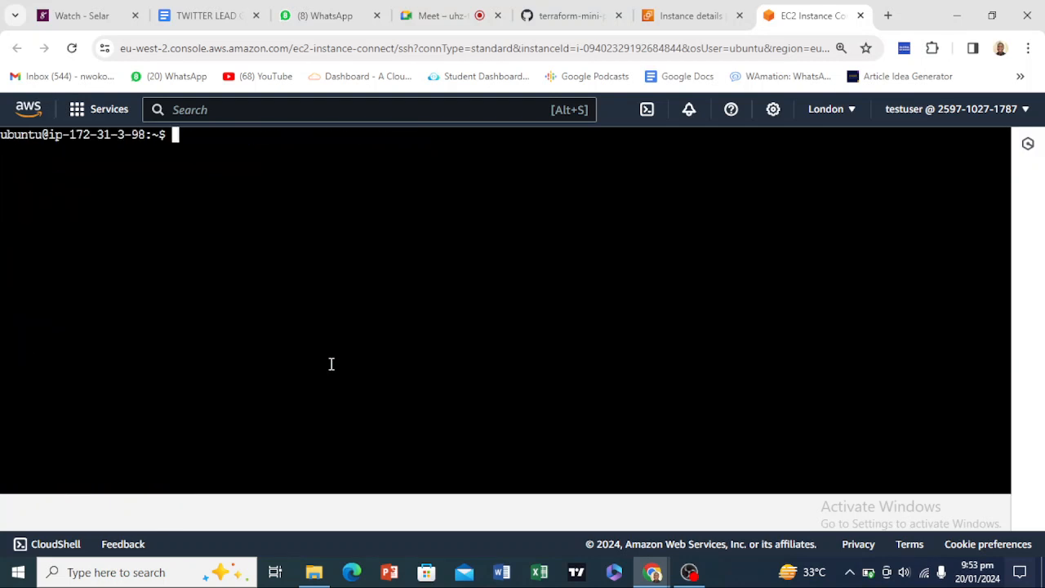
pyautogui.write('ls')
pyautogui.press('Return')
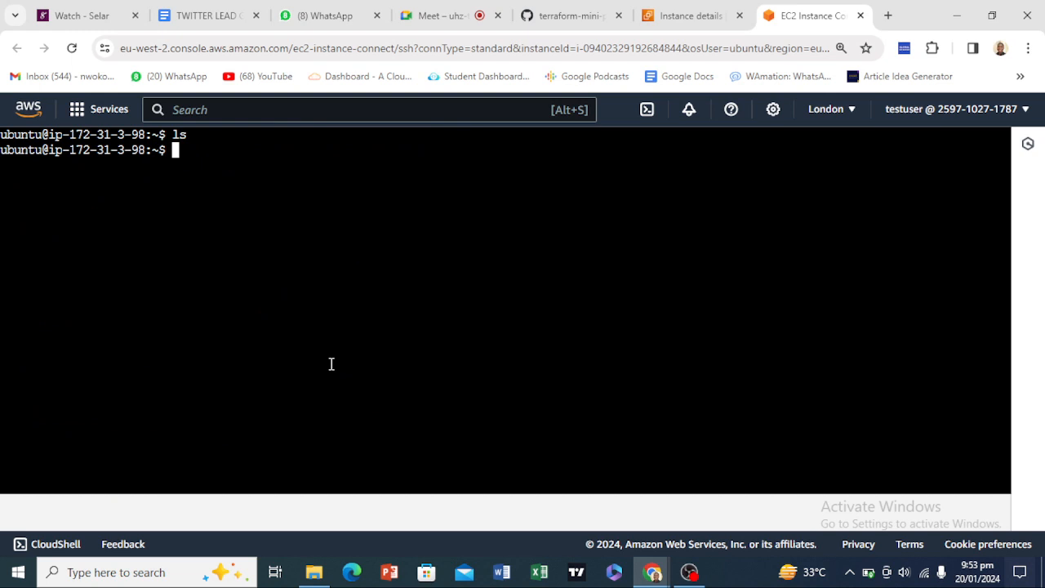
pyautogui.write('ls -al')
pyautogui.press('Return')
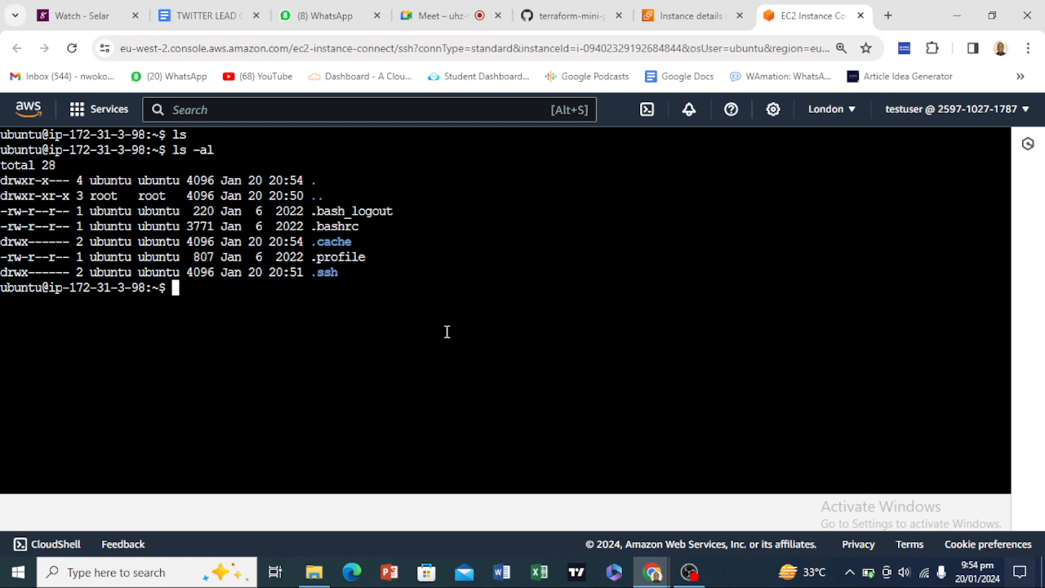
# Check the instance summary's IP addresses against the terminal prompt of the connected session
pyautogui.click(684, 18)
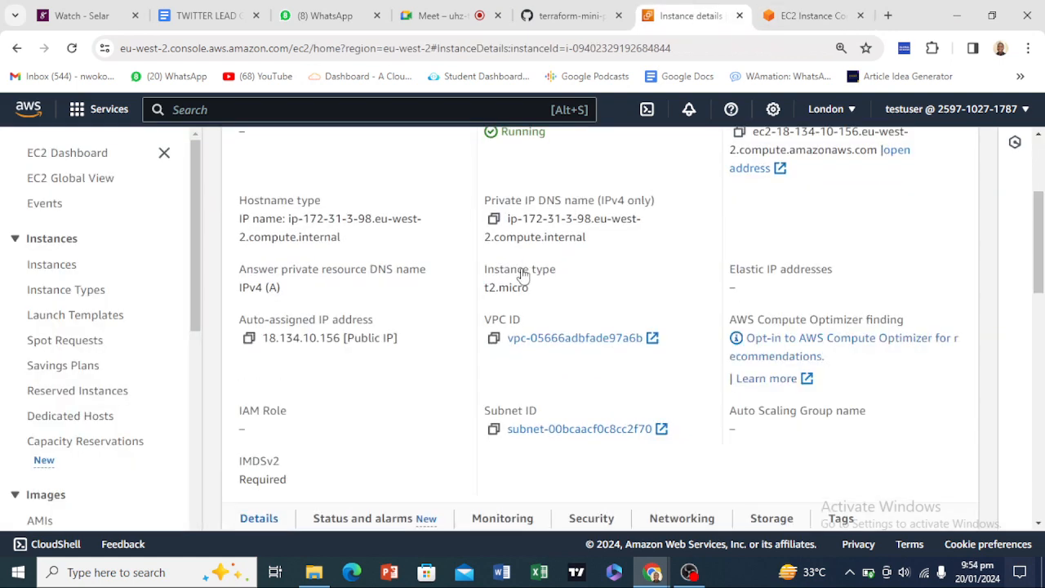
pyautogui.scroll(3, 522, 276)
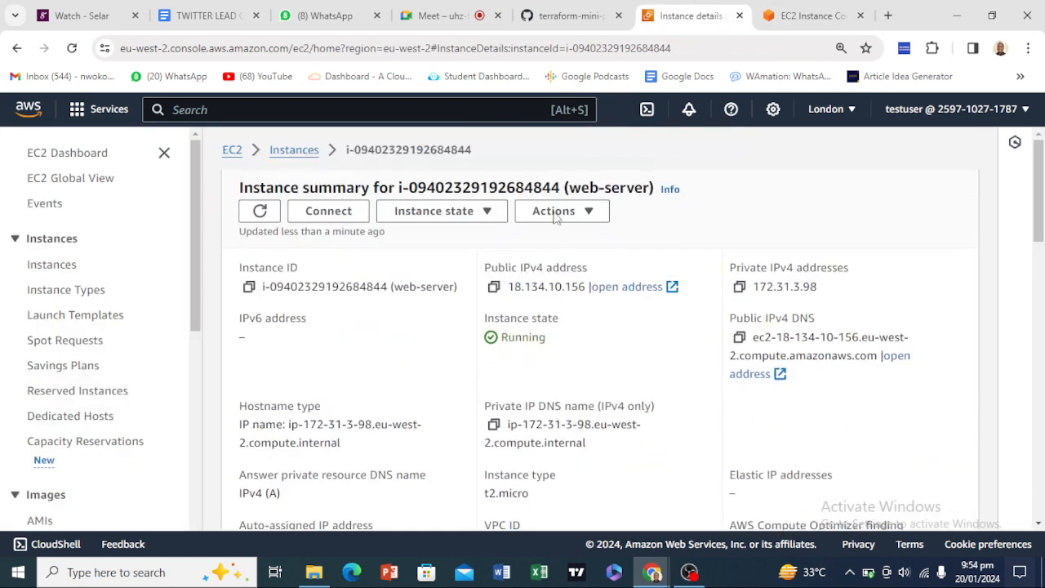
pyautogui.click(808, 16)
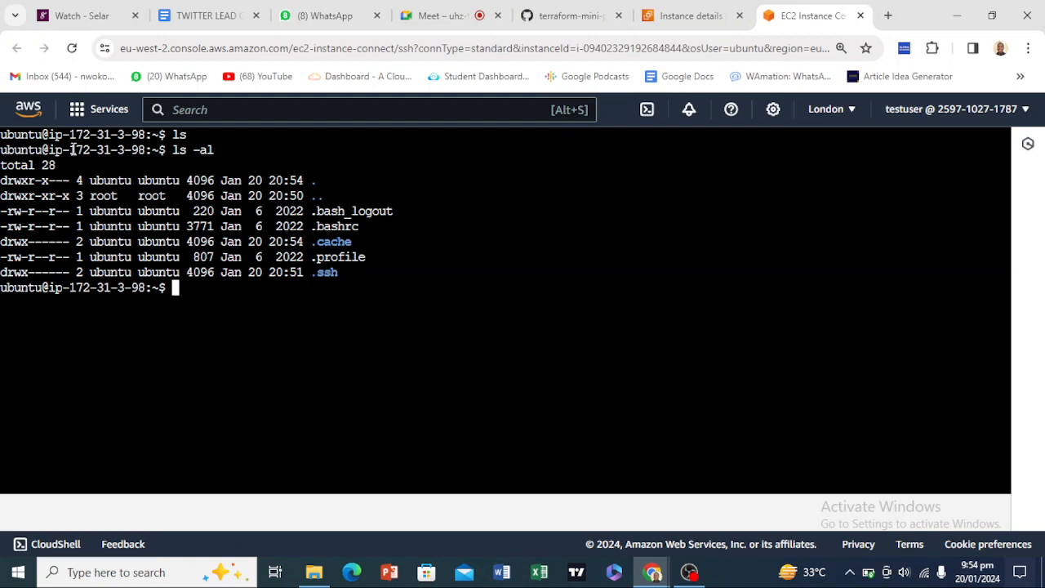
# Review the SSH client connection instructions for web-server, including the londonkey2.pem key in the example command, and return to the terminal session
pyautogui.click(690, 15)
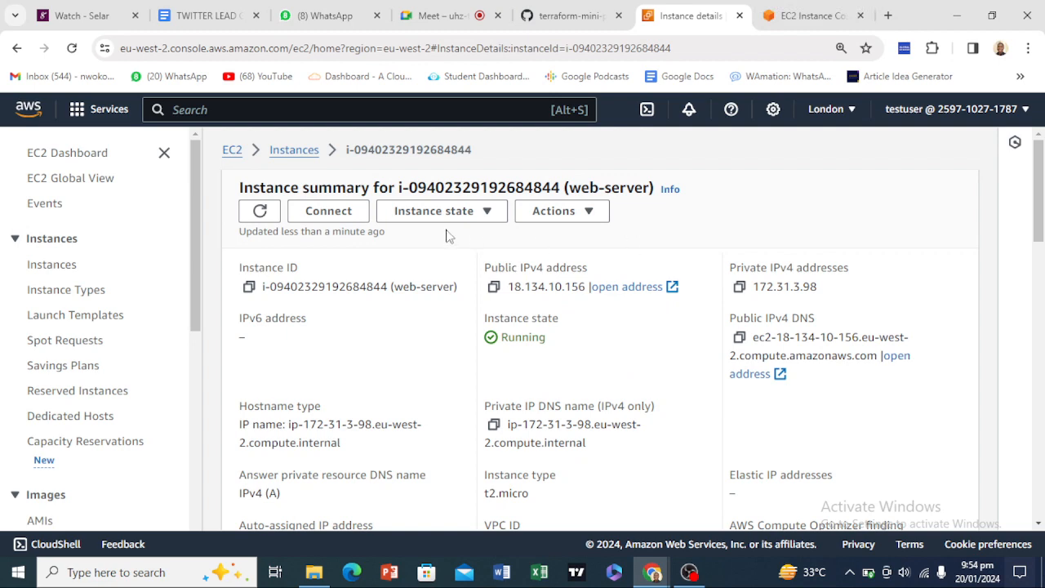
pyautogui.click(349, 213)
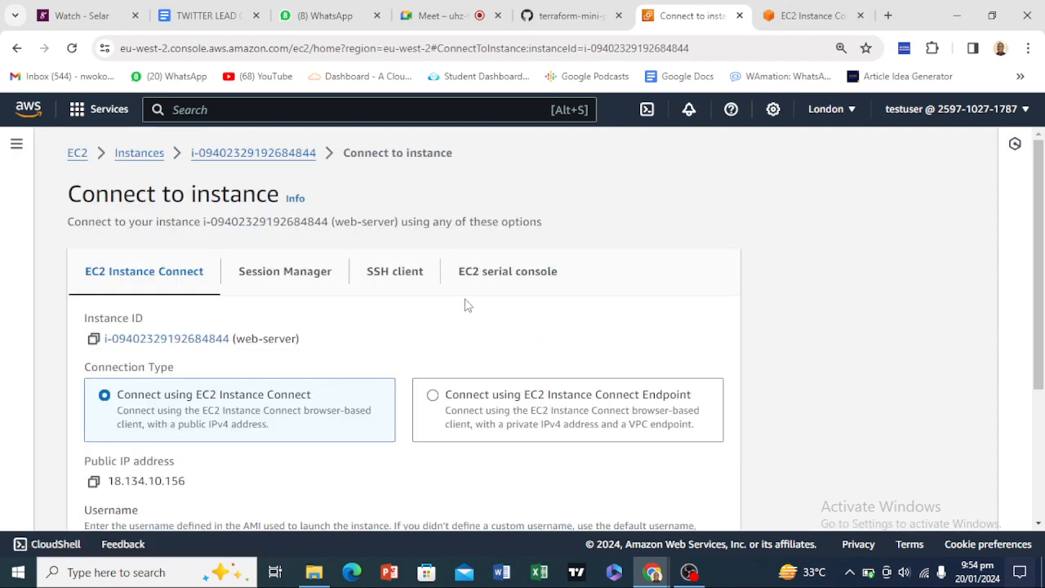
pyautogui.click(400, 294)
pyautogui.scroll(-3, 384, 420)
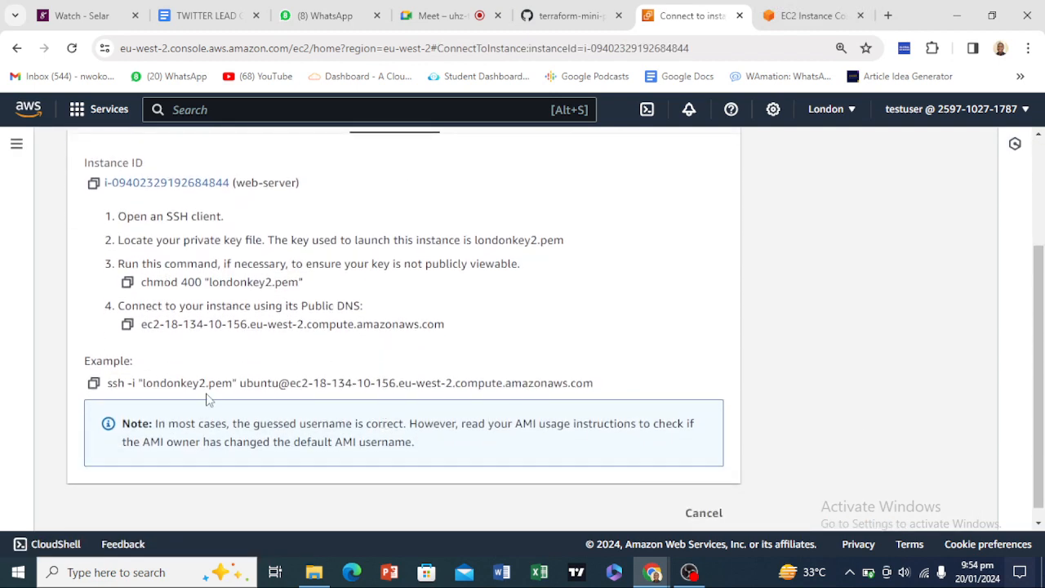
pyautogui.moveTo(144, 380); pyautogui.dragTo(234, 383)
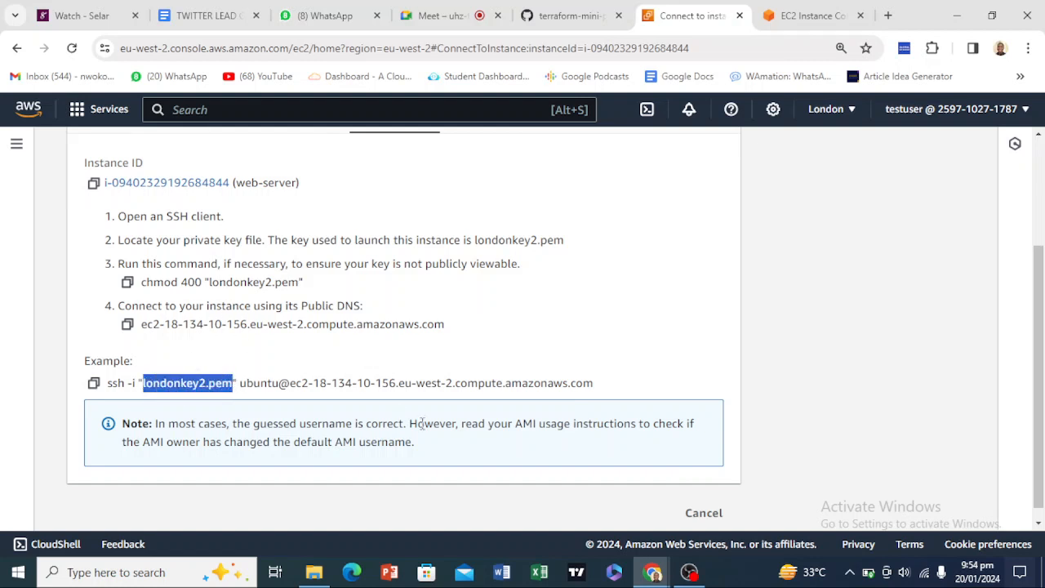
pyautogui.scroll(2, 514, 329)
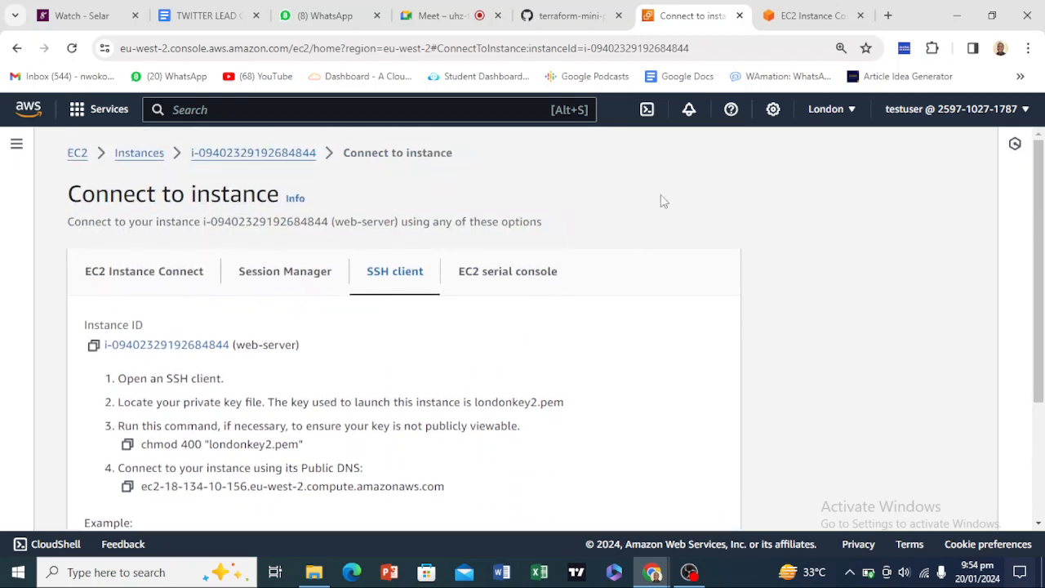
pyautogui.click(835, 8)
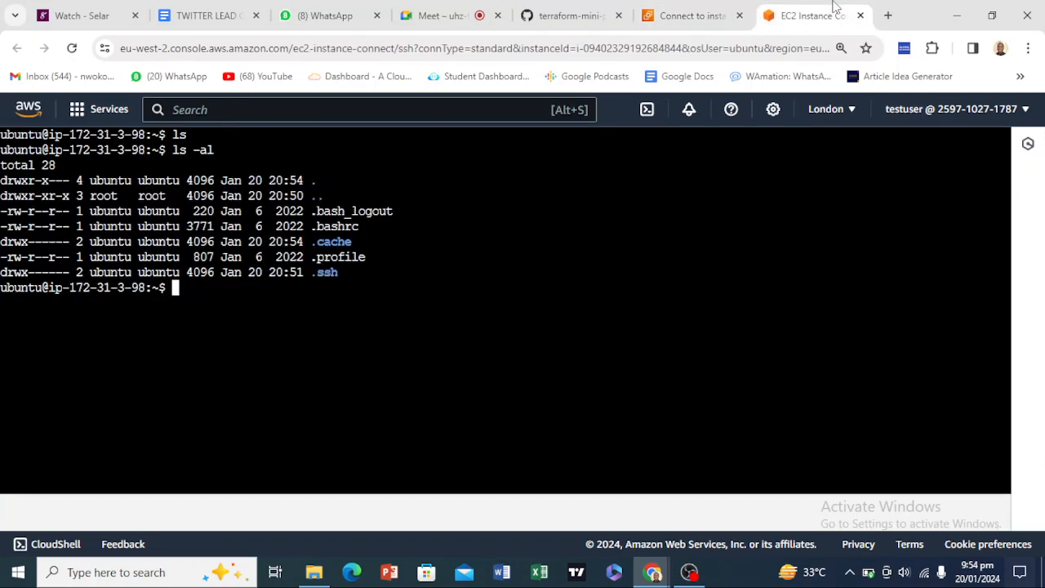
# Open the refreshed EC2 instances list and terminate the web-server instance
pyautogui.click(692, 11)
pyautogui.click(144, 157)
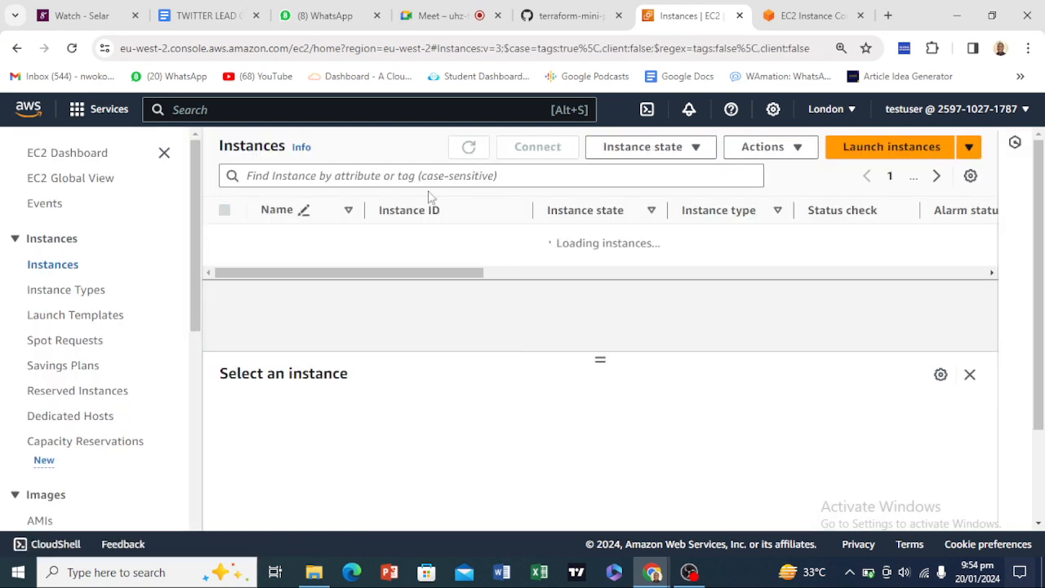
pyautogui.click(468, 147)
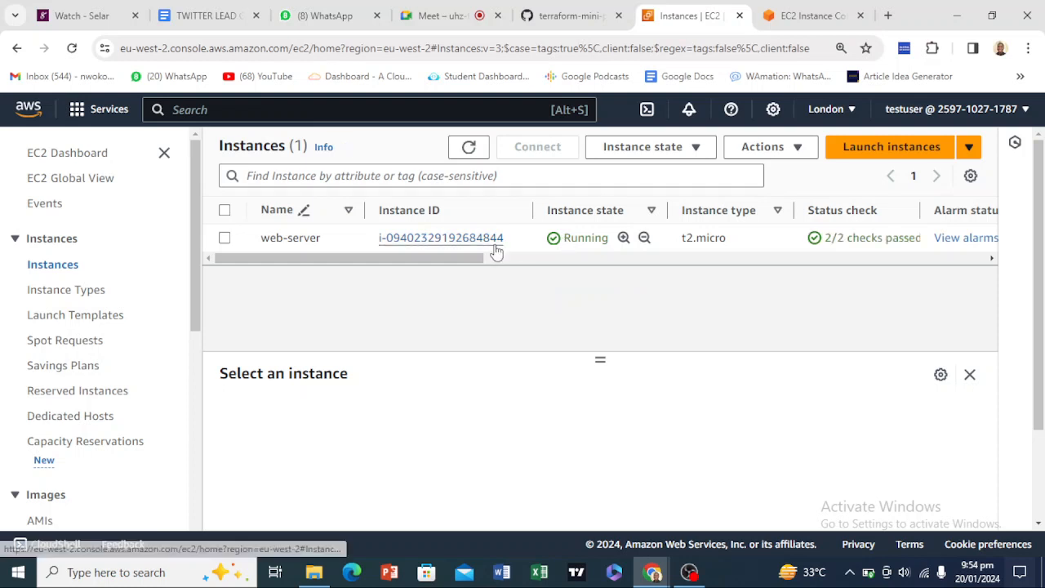
pyautogui.click(225, 238)
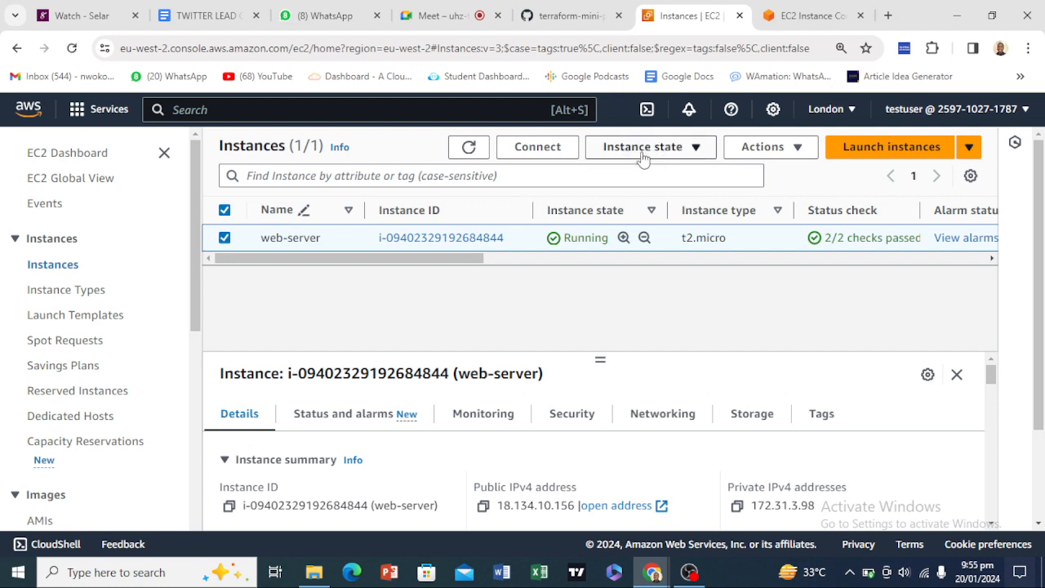
pyautogui.click(642, 155)
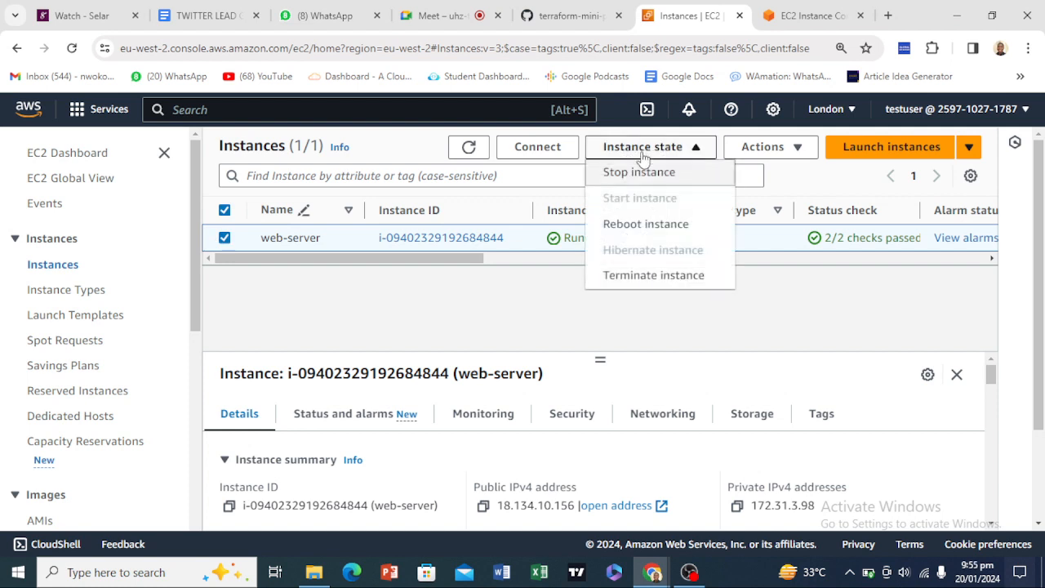
pyautogui.click(641, 281)
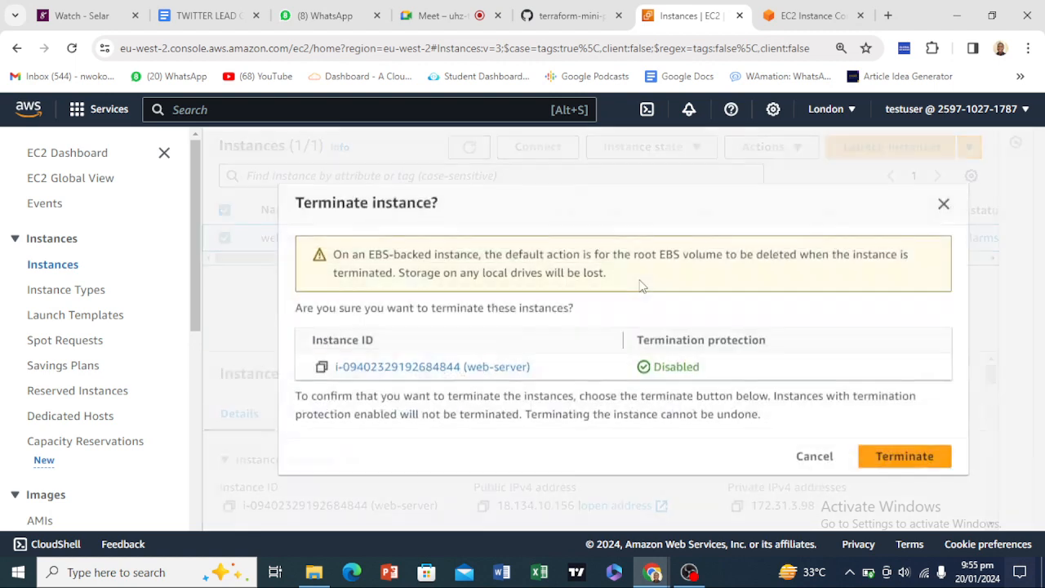
pyautogui.click(885, 459)
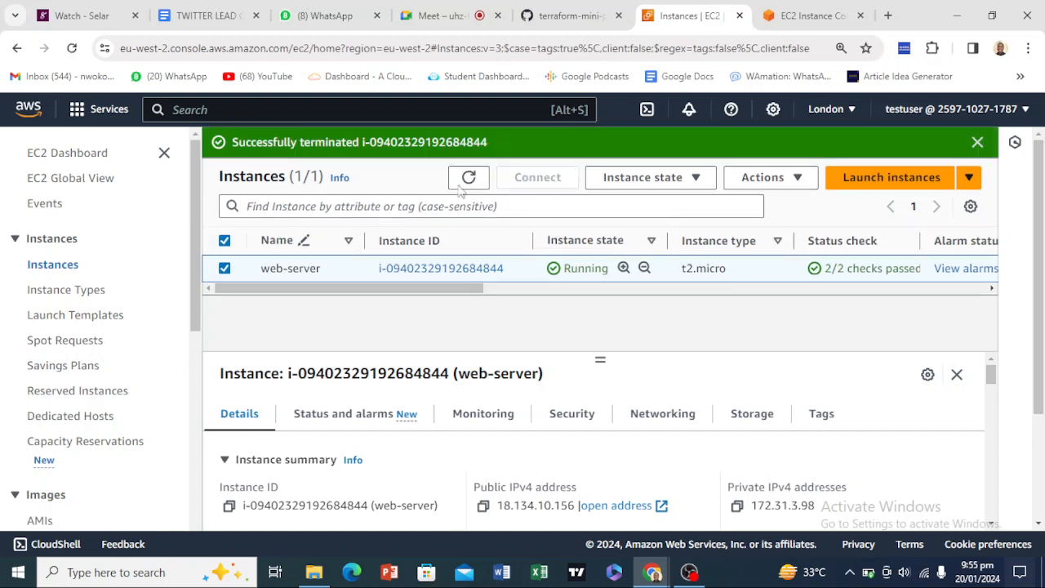
# Refresh the instances list repeatedly to check web-server's instance state, and deselect the instance
pyautogui.click(471, 180)
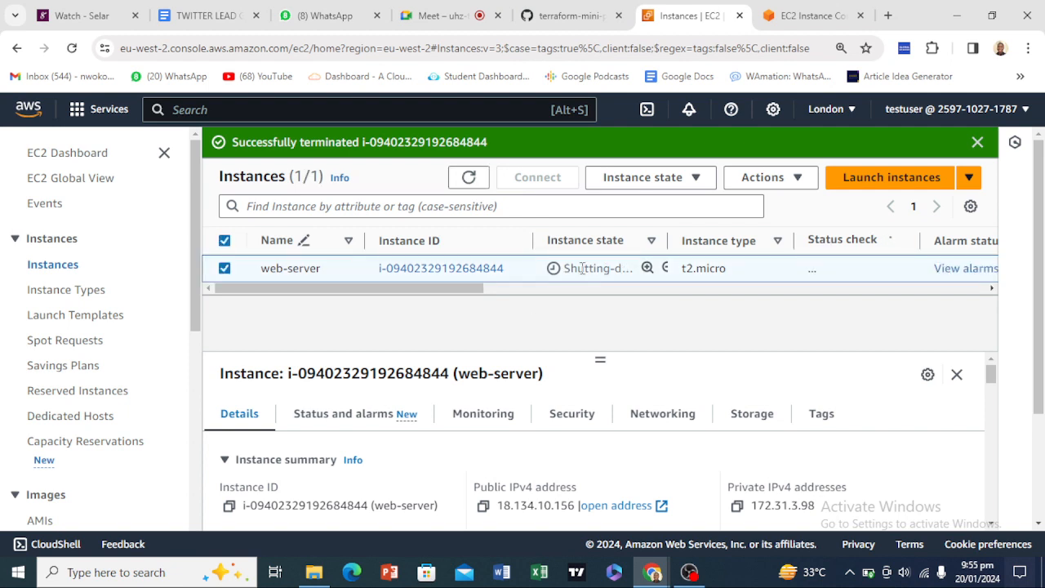
pyautogui.click(470, 180)
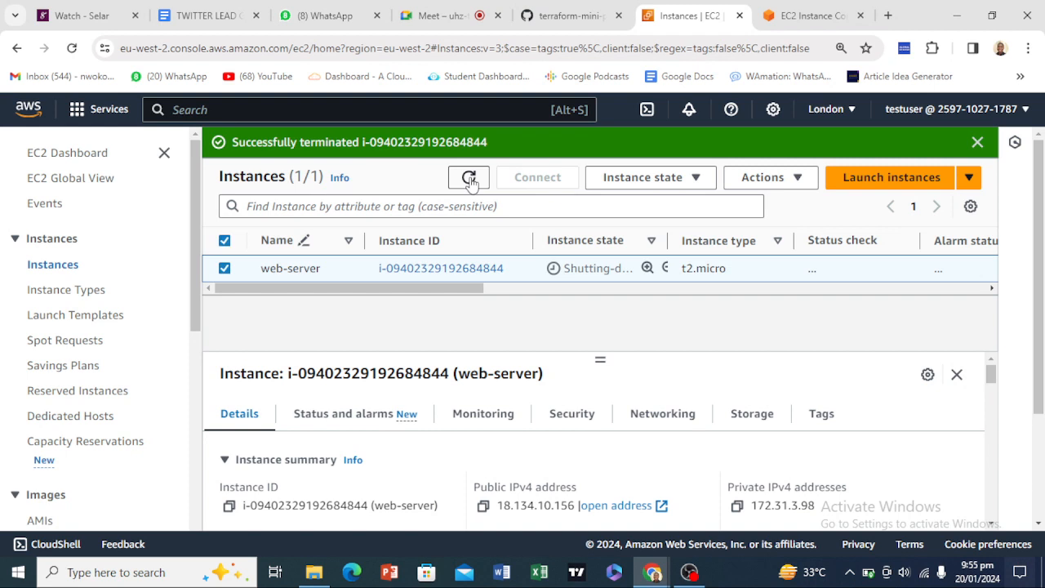
pyautogui.click(470, 179)
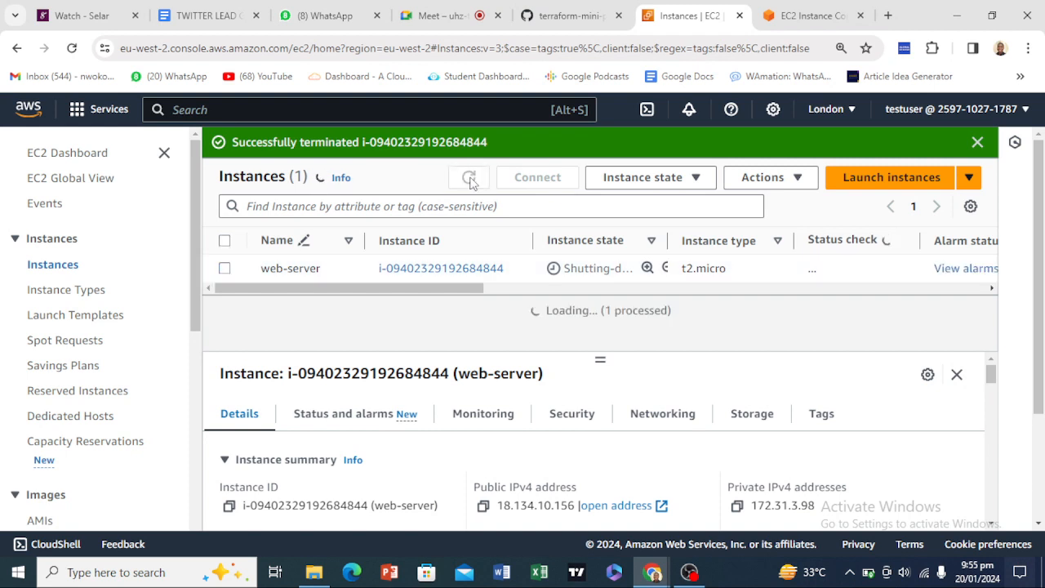
pyautogui.click(469, 179)
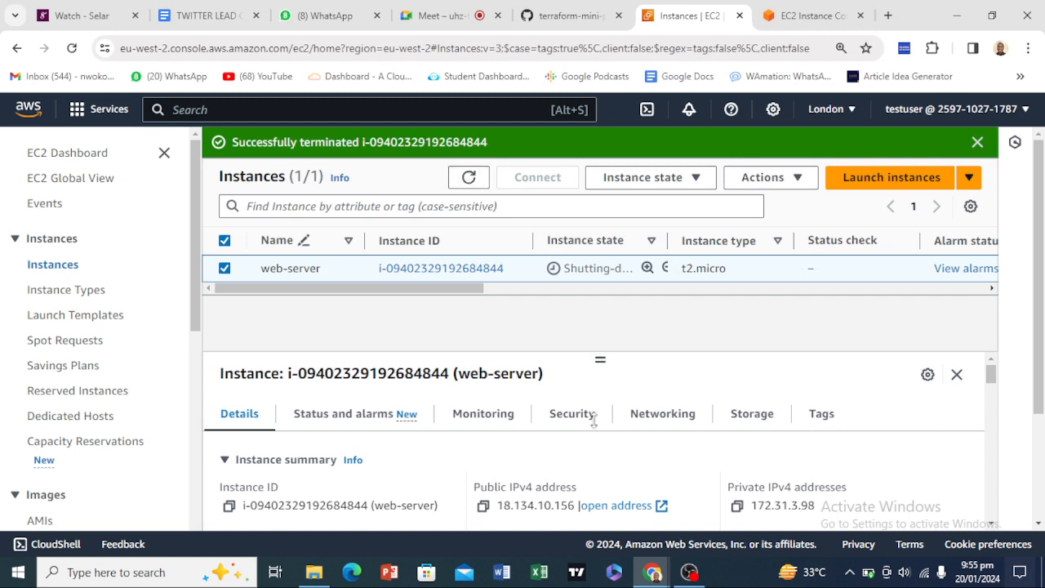
pyautogui.click(225, 268)
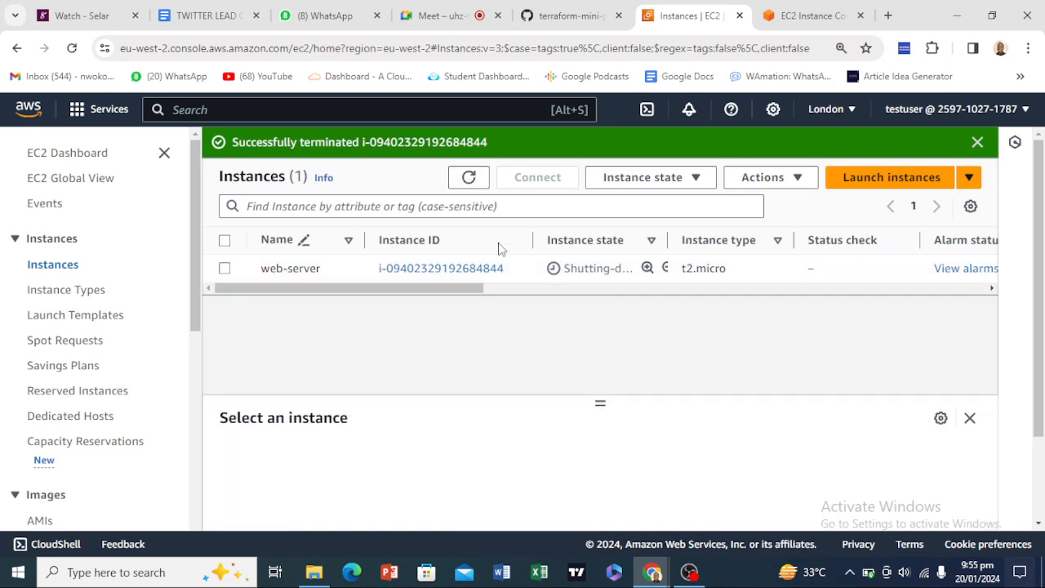
pyautogui.click(463, 182)
# Check the refreshed resource overview on the EC2 Dashboard and open the list of all instances to check web-server's state
pyautogui.click(90, 159)
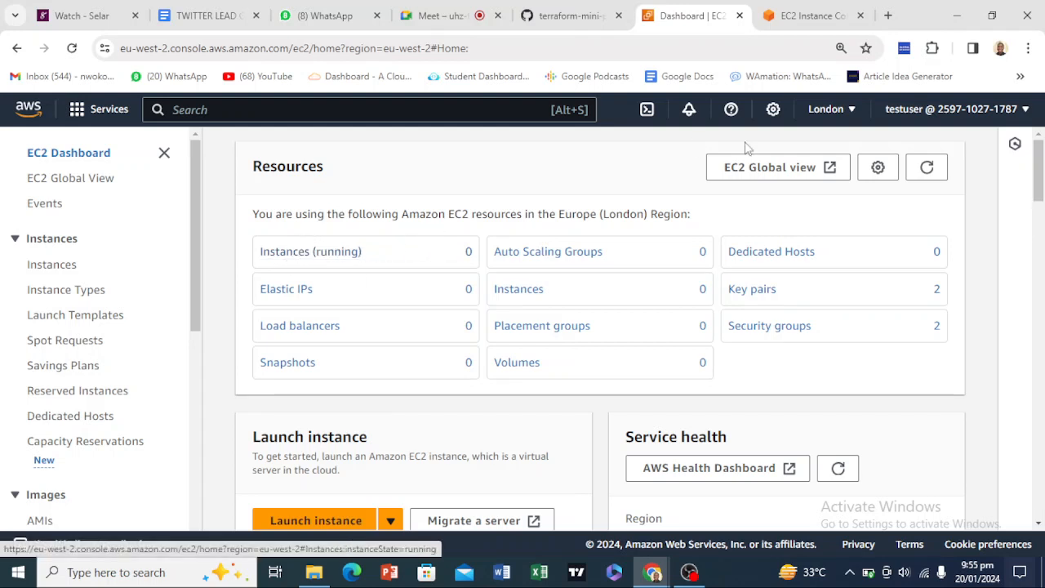
pyautogui.click(941, 181)
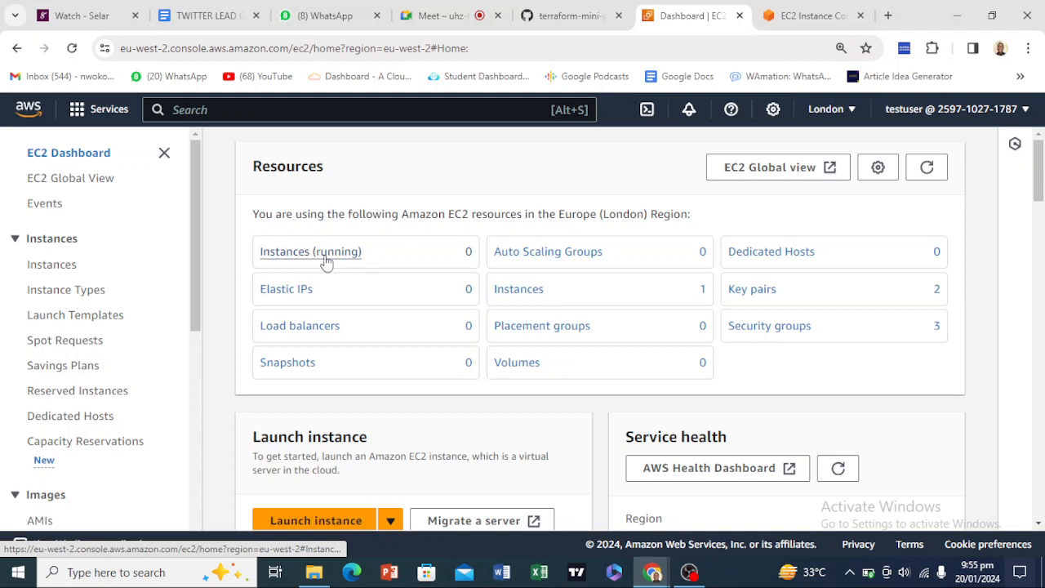
pyautogui.click(518, 289)
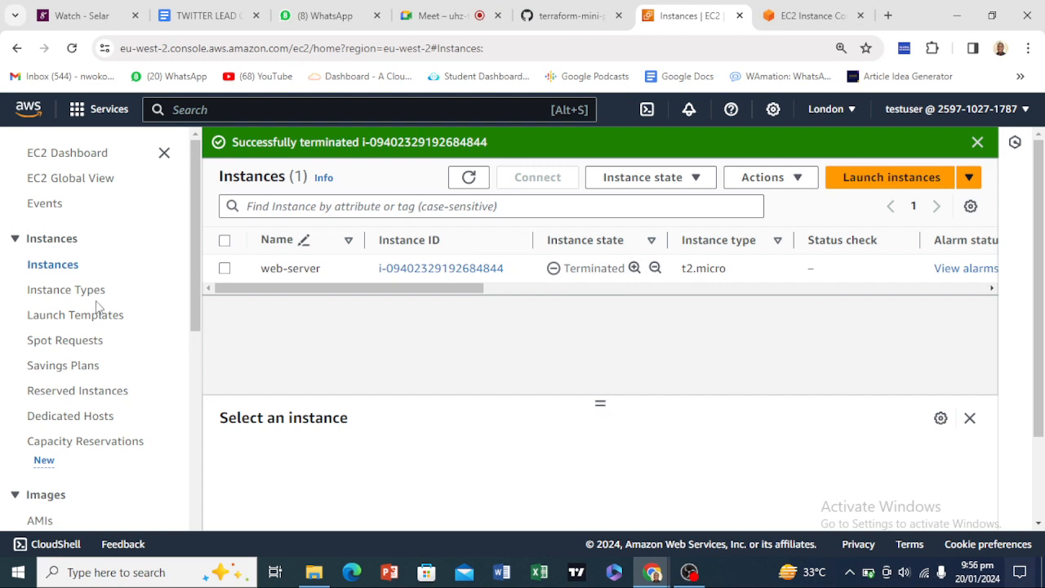
pyautogui.scroll(-5, 96, 306)
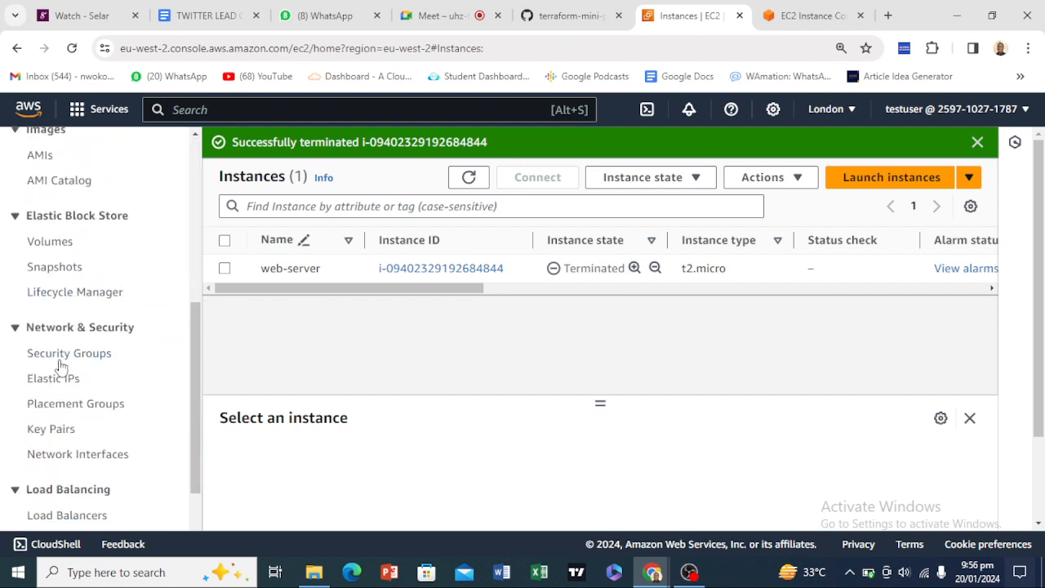
pyautogui.scroll(-3, 58, 384)
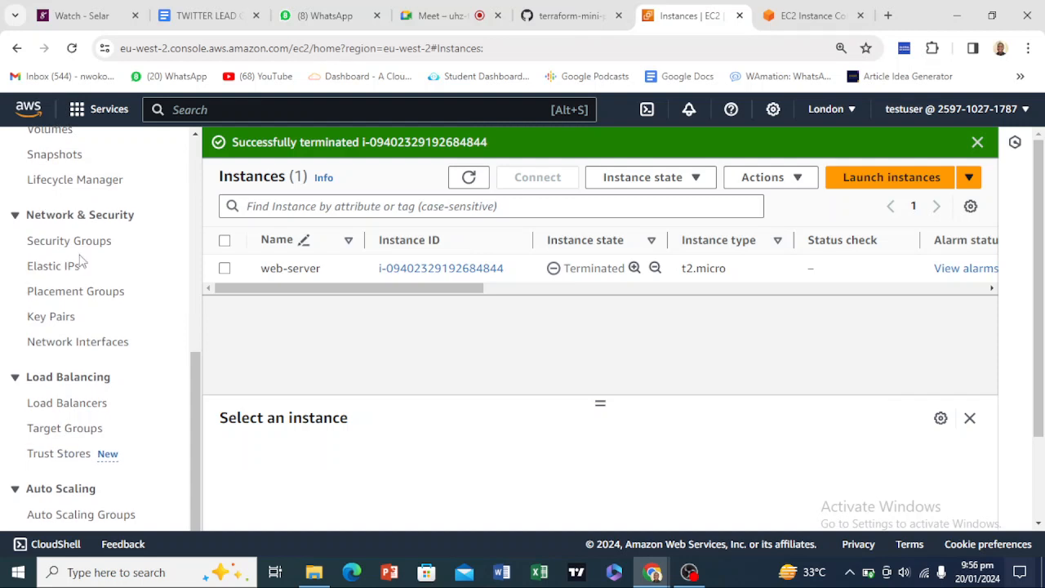
pyautogui.scroll(4, 82, 257)
pyautogui.scroll(2, 82, 259)
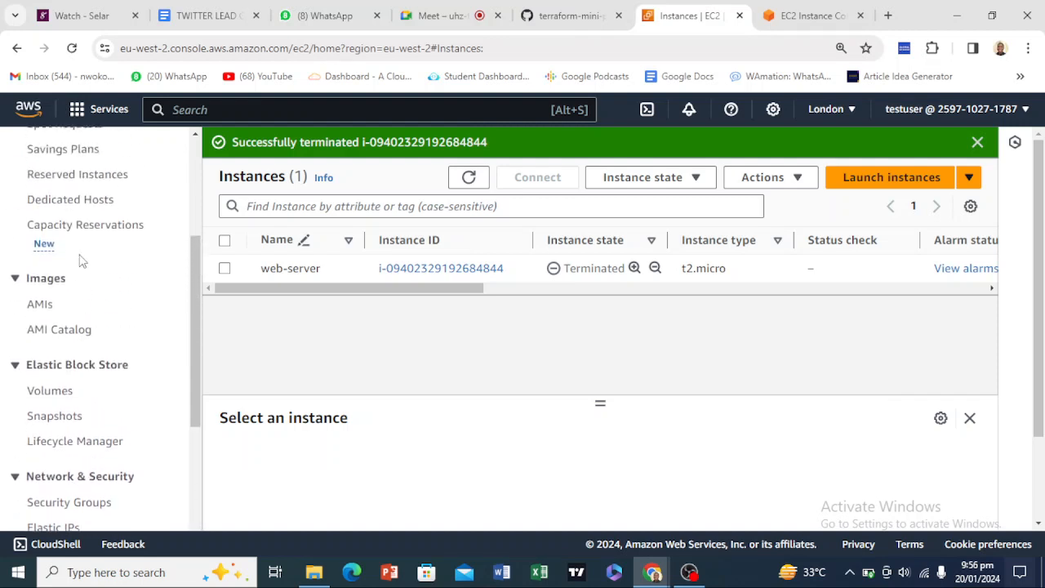
pyautogui.scroll(-4, 82, 261)
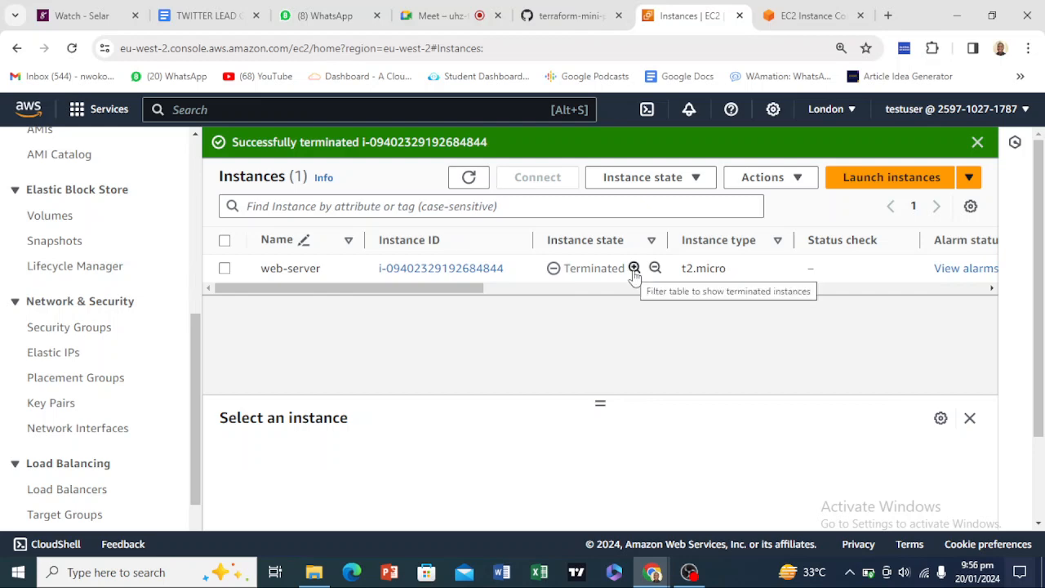
pyautogui.click(452, 11)
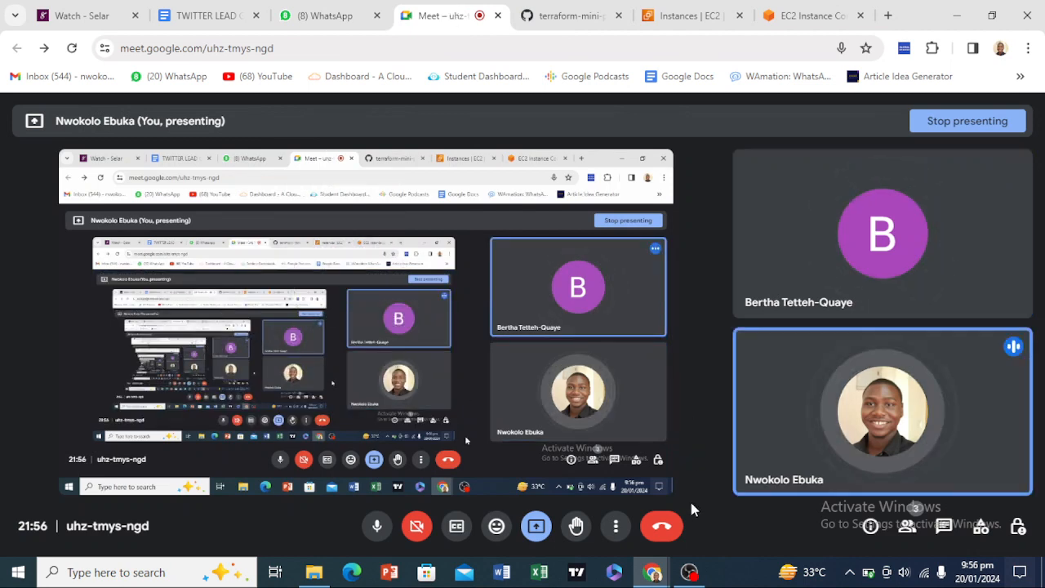
pyautogui.click(688, 574)
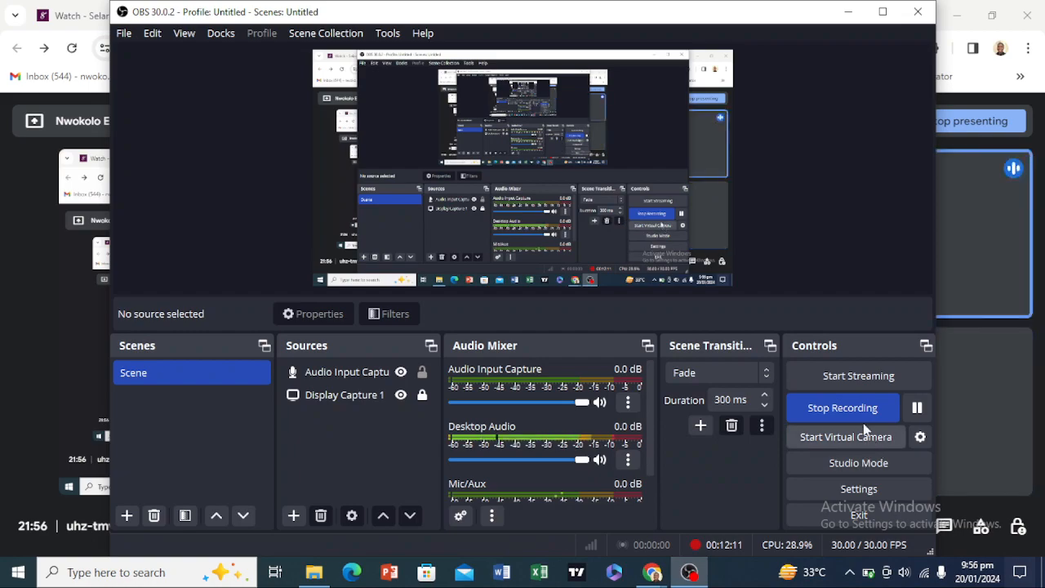